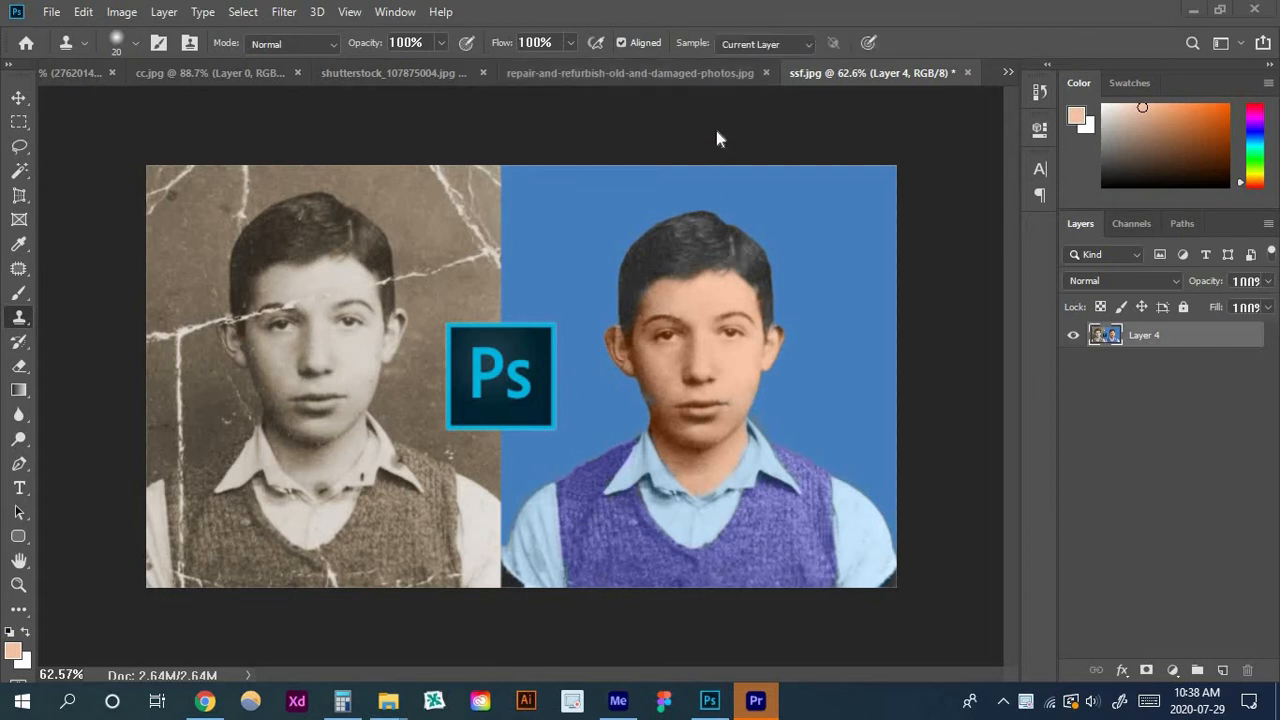
# In repair-and-refurbish-old-and-damaged-photos.jpg, delete every layer above Layer 0 and duplicate Layer 0
pyautogui.click(711, 72)
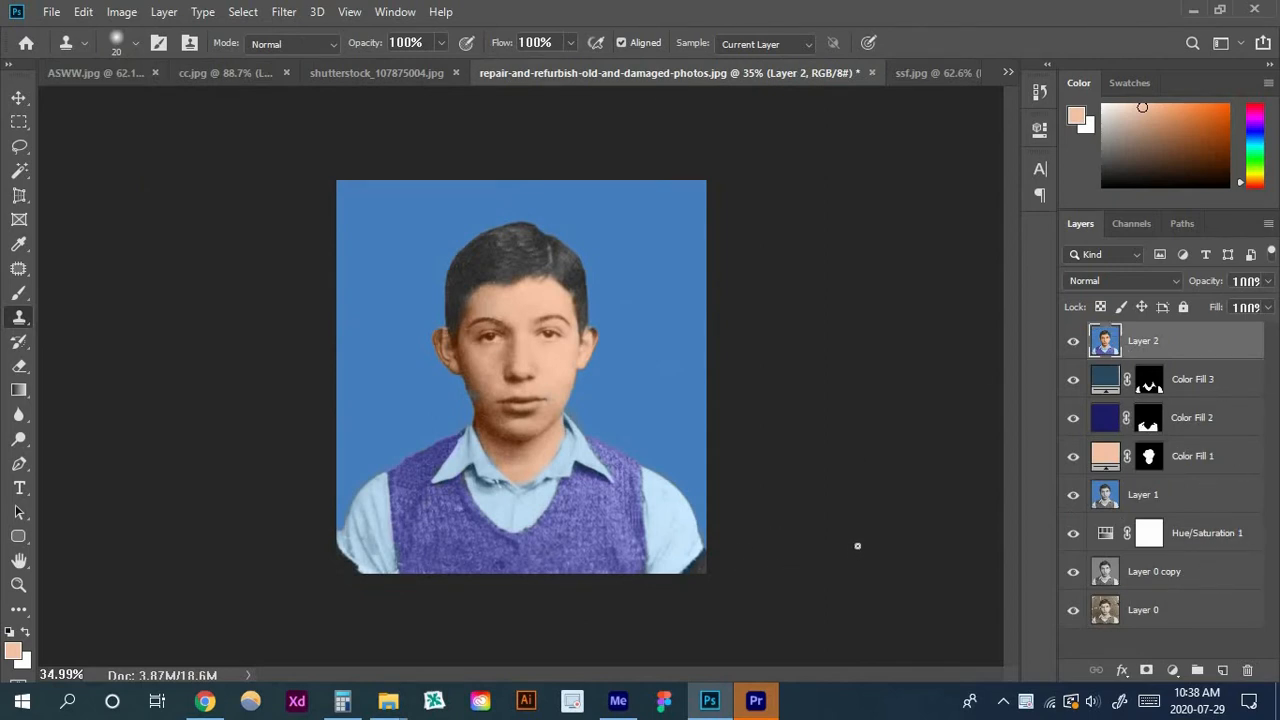
pyautogui.keyDown('shift'); pyautogui.click(1170, 585); pyautogui.keyUp('shift')
pyautogui.press('Delete')
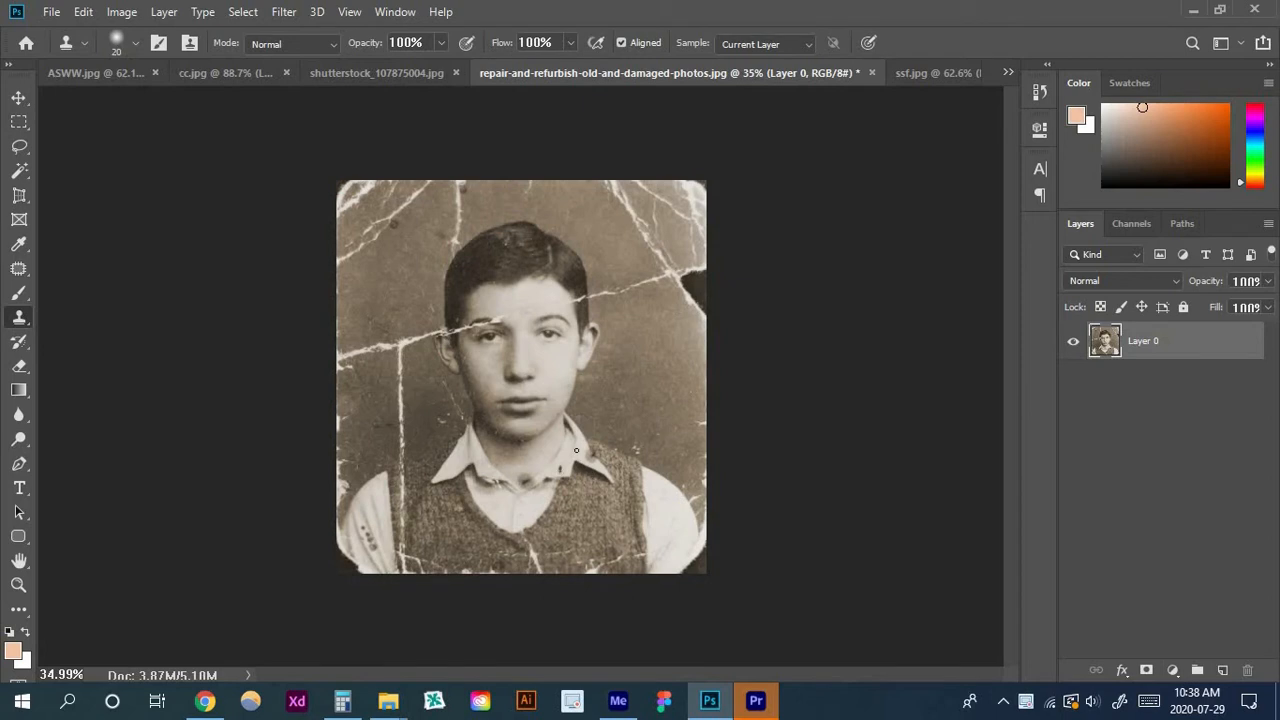
pyautogui.scroll(2, 580, 351)
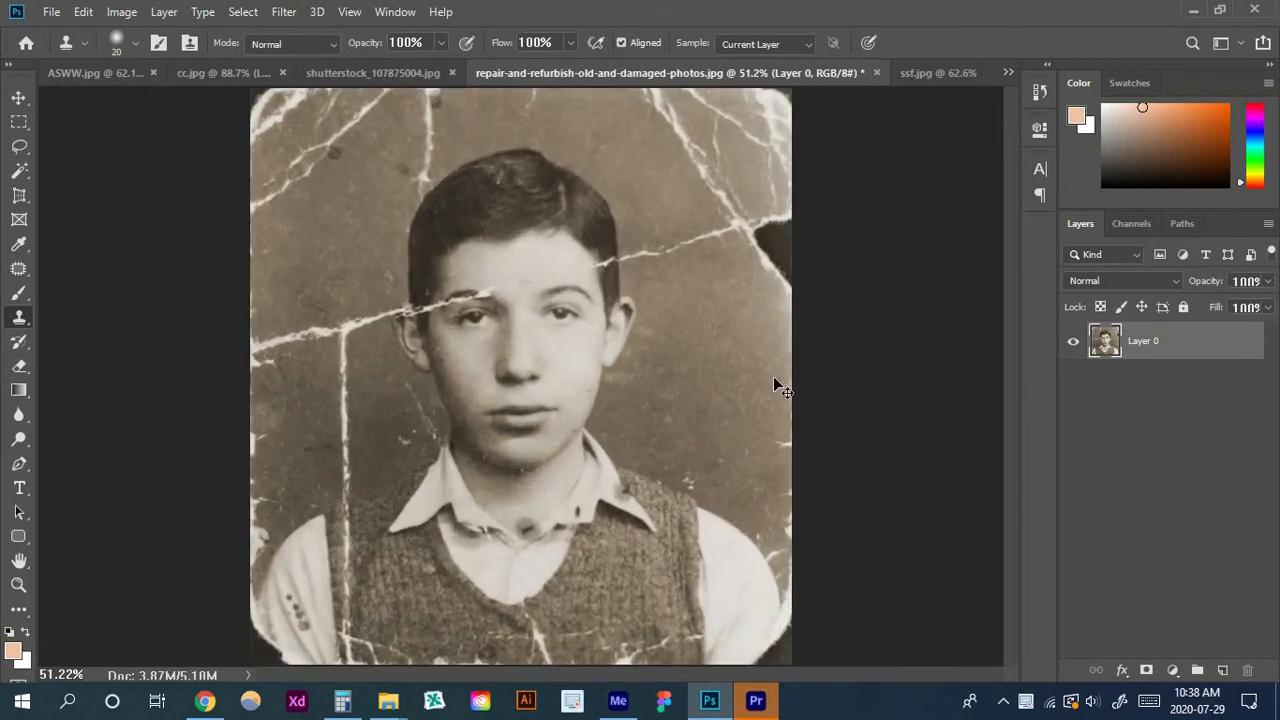
pyautogui.hotkey('ctrl', 'j')
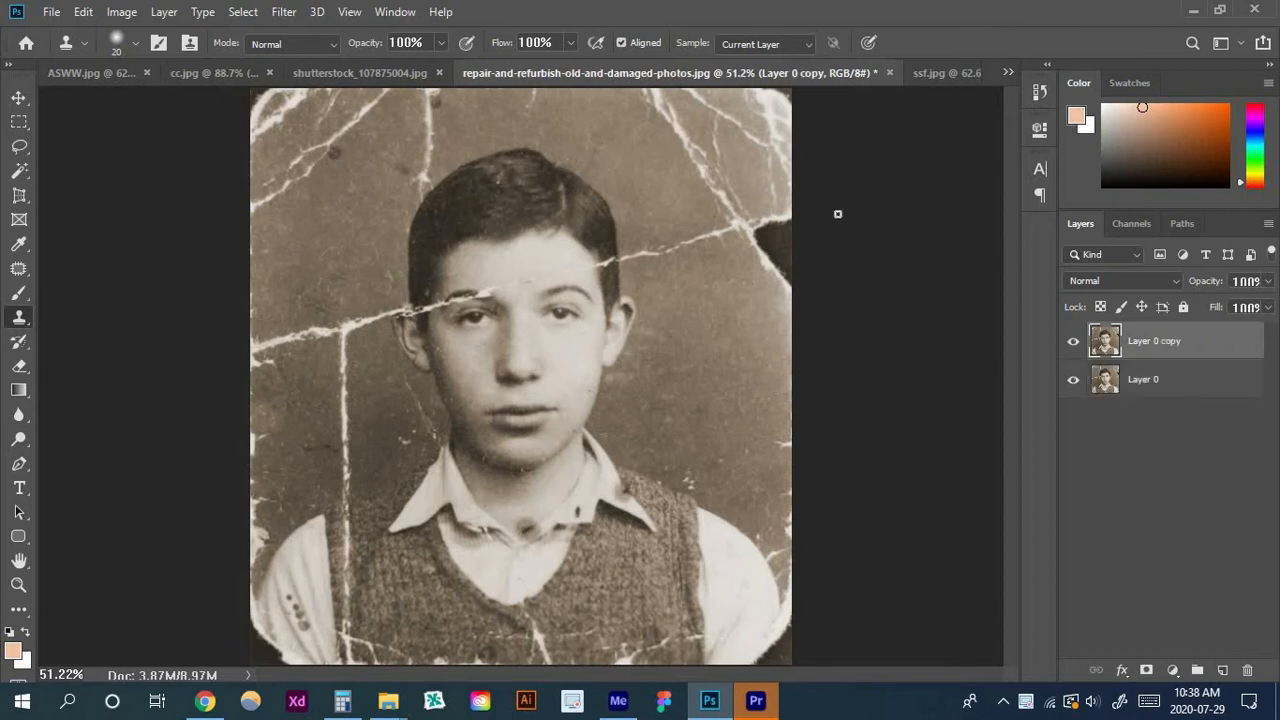
# Use the Patch Tool to replace the faint crack across the forehead with clean skin from just above it
pyautogui.rightClick(22, 271)
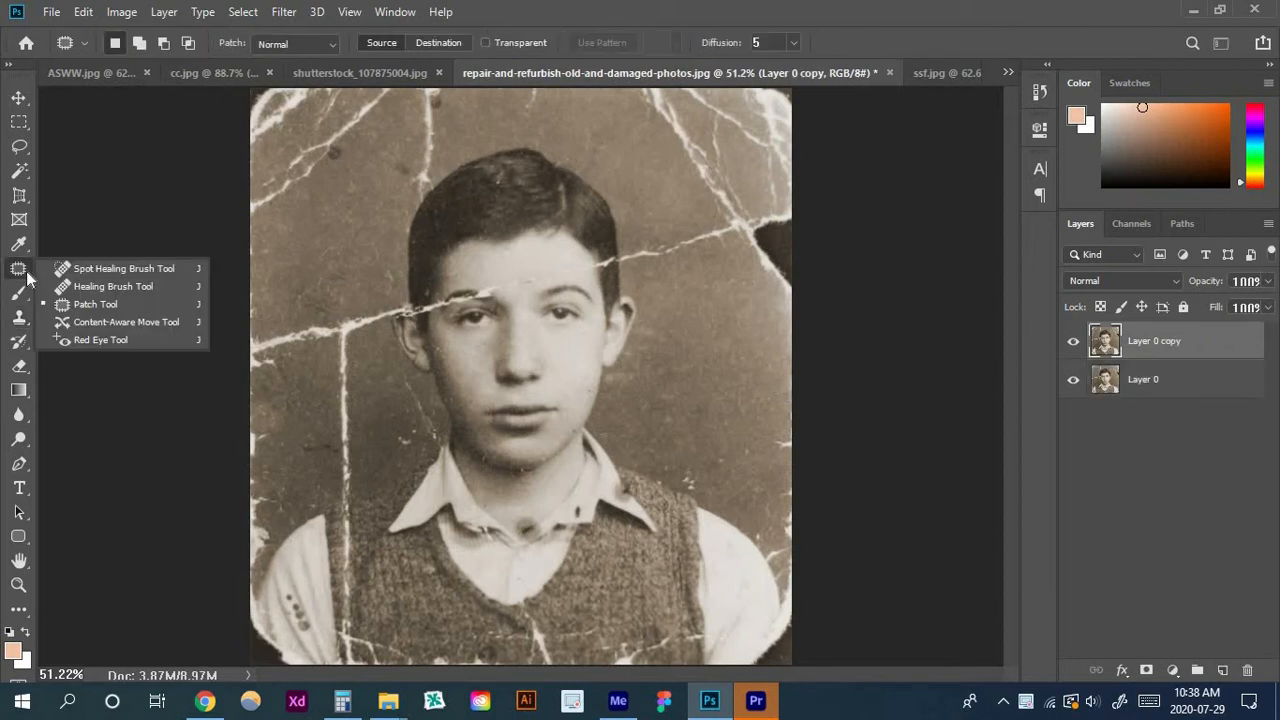
pyautogui.click(81, 304)
pyautogui.scroll(4, 420, 296)
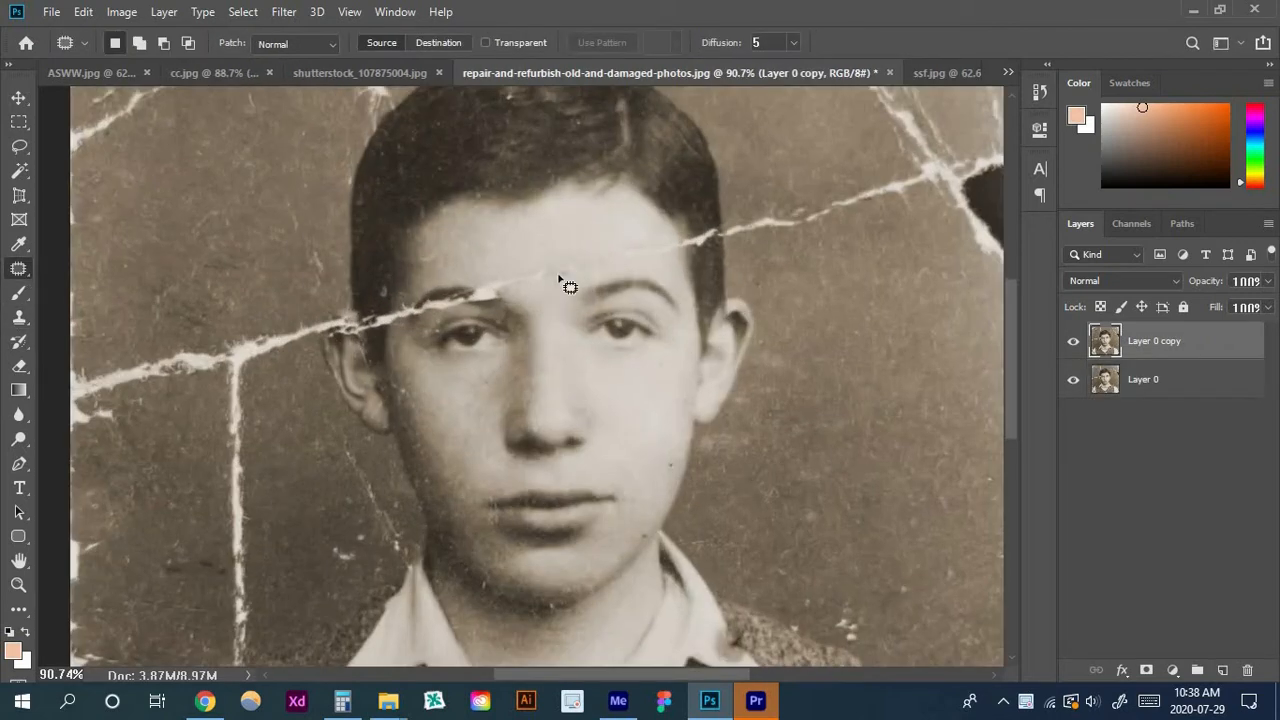
pyautogui.moveTo(471, 272)
pyautogui.mouseDown()
pyautogui.moveTo(601, 268)
pyautogui.moveTo(546, 322)
pyautogui.moveTo(481, 297)
pyautogui.moveTo(482, 270)
pyautogui.moveTo(518, 258)
pyautogui.moveTo(559, 283)
pyautogui.moveTo(568, 229)
pyautogui.moveTo(659, 235)
pyautogui.moveTo(661, 271)
pyautogui.mouseUp()
pyautogui.moveTo(613, 236)
pyautogui.mouseDown()
pyautogui.moveTo(737, 234)
pyautogui.moveTo(702, 257)
pyautogui.moveTo(625, 200)
pyautogui.moveTo(680, 226)
pyautogui.moveTo(601, 214)
pyautogui.mouseUp()
pyautogui.hotkey('ctrl', 'd')
pyautogui.hotkey('ctrl', 'd')
pyautogui.scroll(-4, 605, 274)
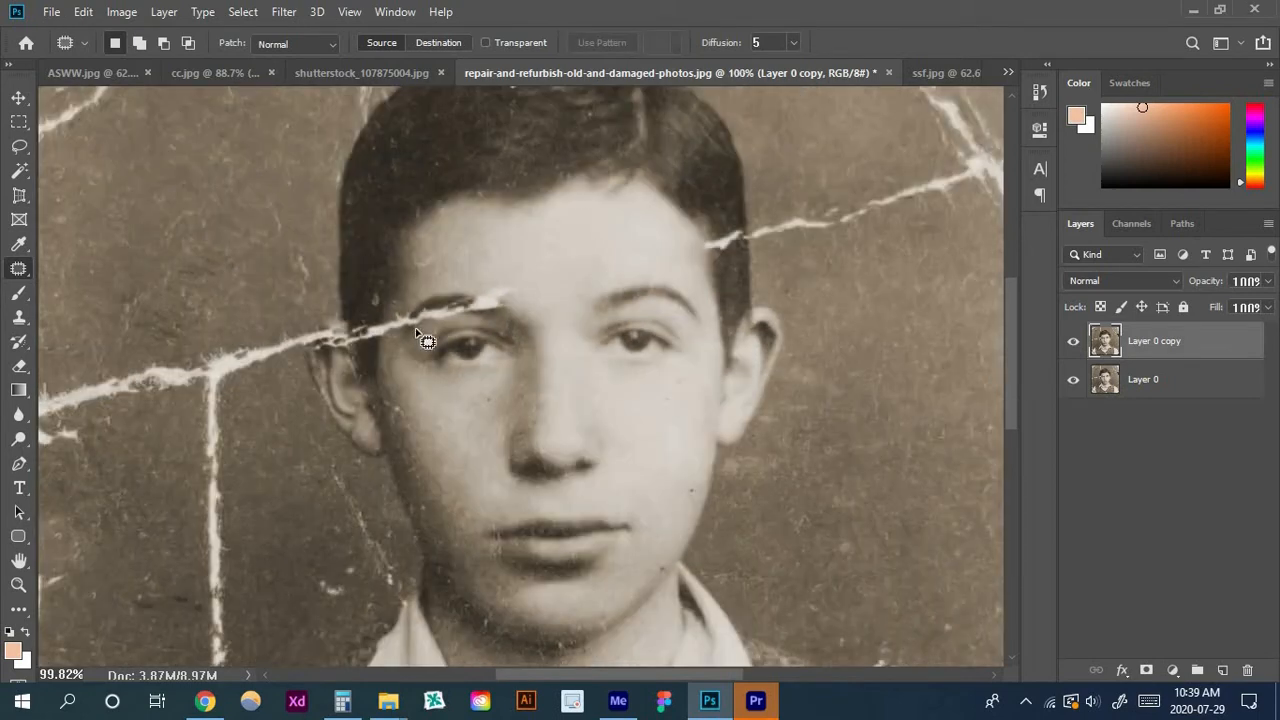
# Patch the small dark spots on both cheeks and the jaw with neighbouring clean skin
pyautogui.scroll(2, 425, 332)
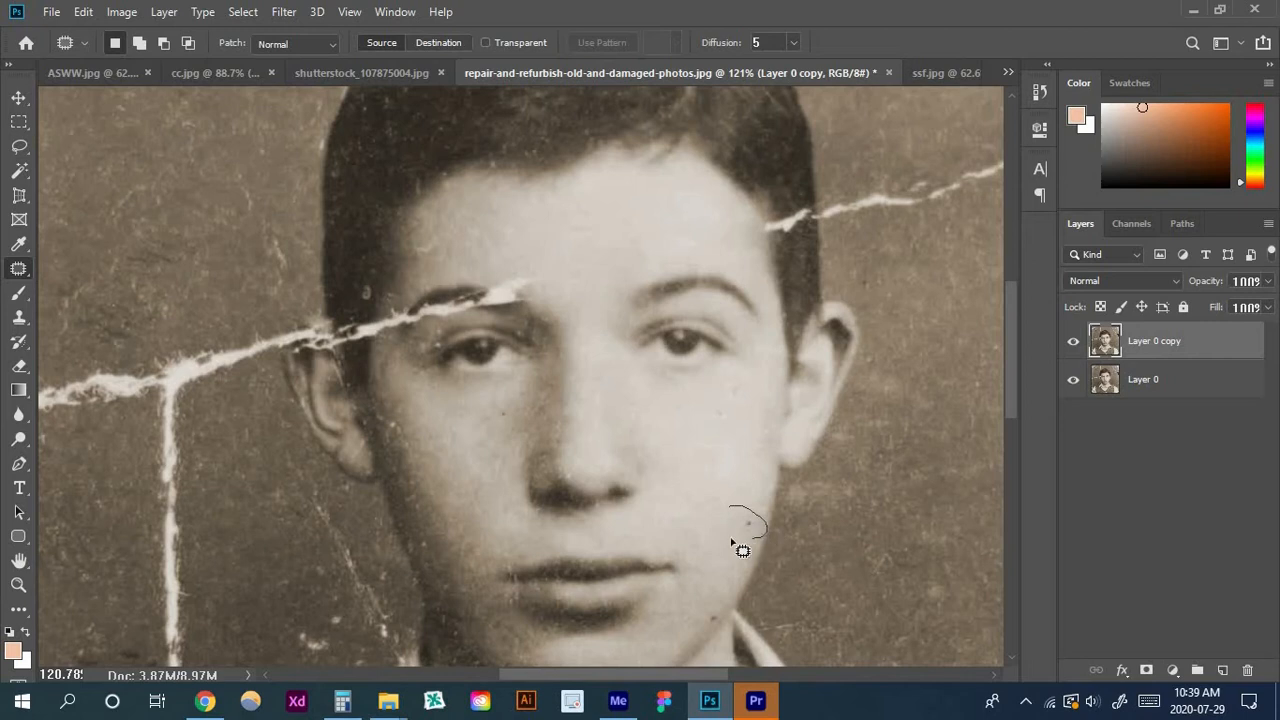
pyautogui.moveTo(731, 543); pyautogui.dragTo(716, 490)
pyautogui.hotkey('ctrl', 'd')
pyautogui.moveTo(728, 432)
pyautogui.mouseDown()
pyautogui.moveTo(695, 400)
pyautogui.moveTo(732, 408)
pyautogui.moveTo(723, 386)
pyautogui.moveTo(728, 422)
pyautogui.mouseUp()
pyautogui.hotkey('ctrl', 'd')
pyautogui.moveTo(490, 410)
pyautogui.mouseDown()
pyautogui.moveTo(506, 432)
pyautogui.moveTo(518, 416)
pyautogui.moveTo(495, 398)
pyautogui.mouseUp()
pyautogui.scroll(-2, 700, 524)
pyautogui.scroll(-3, 704, 527)
pyautogui.moveTo(704, 500)
pyautogui.mouseDown()
pyautogui.moveTo(696, 532)
pyautogui.moveTo(712, 500)
pyautogui.mouseUp()
pyautogui.moveTo(714, 502); pyautogui.dragTo(714, 468)
pyautogui.click(728, 454)
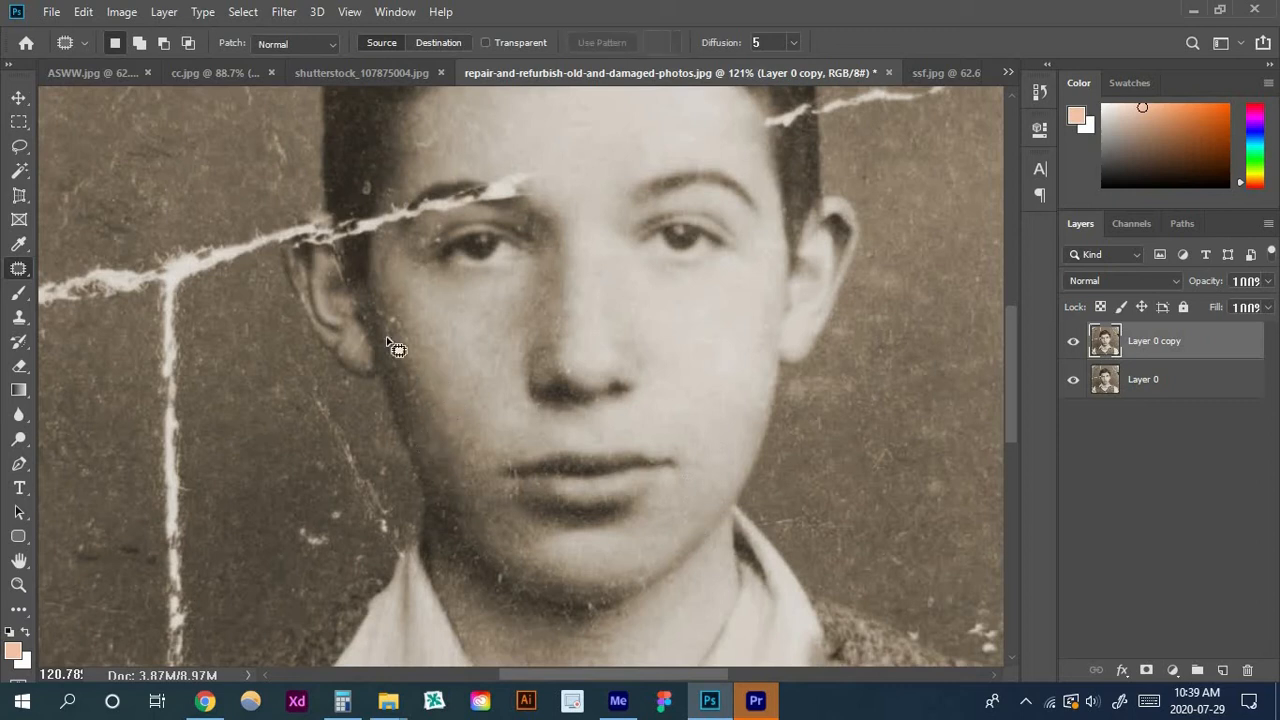
# Patch the white specks on the shaded cheek beside the left ear and along the underside of the chin
pyautogui.moveTo(405, 314)
pyautogui.mouseDown()
pyautogui.moveTo(394, 334)
pyautogui.moveTo(385, 323)
pyautogui.moveTo(412, 396)
pyautogui.mouseUp()
pyautogui.click(410, 398)
pyautogui.moveTo(505, 583); pyautogui.dragTo(535, 544)
pyautogui.click(565, 591)
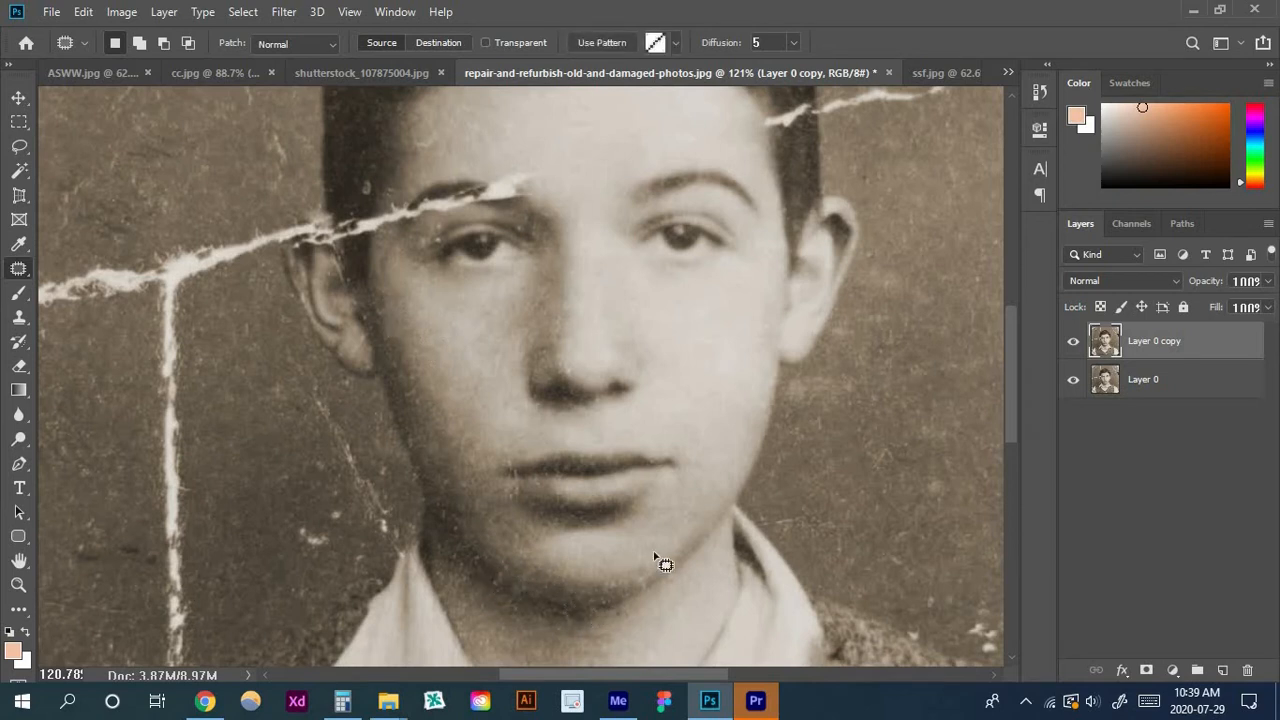
# With the Clone Stamp, cover the crack through the hair at the right temple with dark hair sampled just above it
pyautogui.scroll(-5, 457, 291)
pyautogui.scroll(-4, 610, 410)
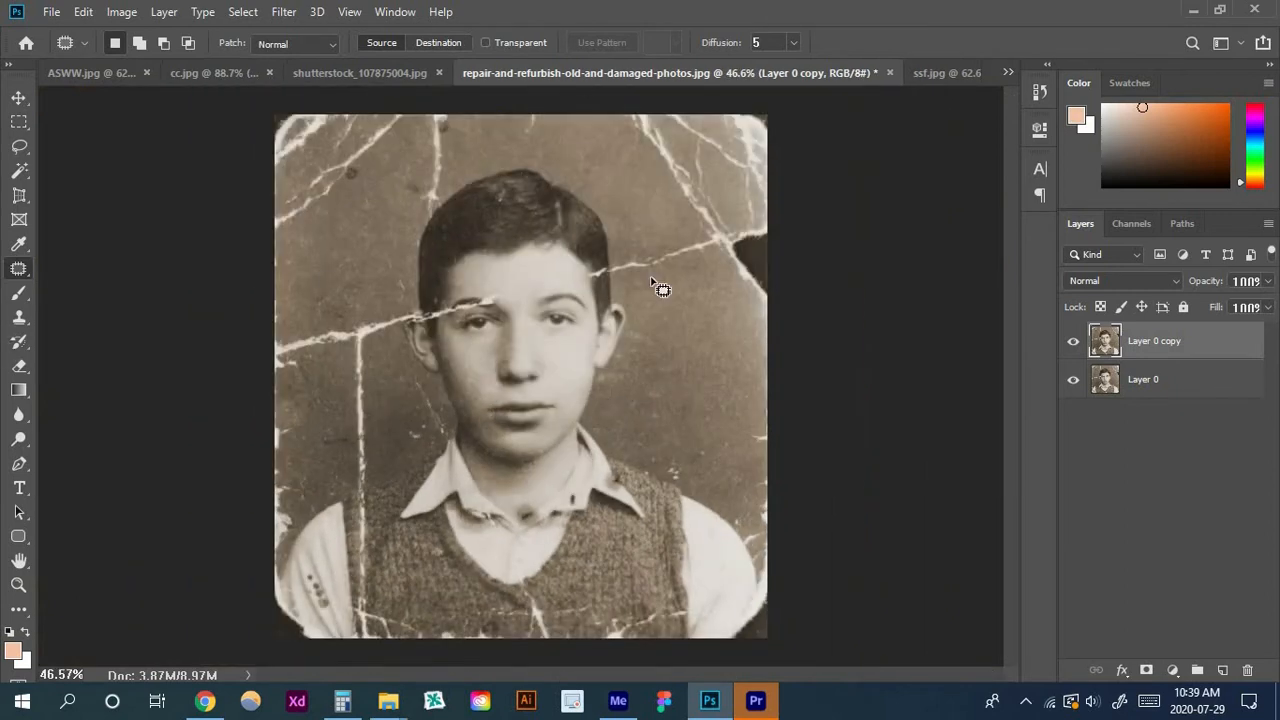
pyautogui.click(20, 318)
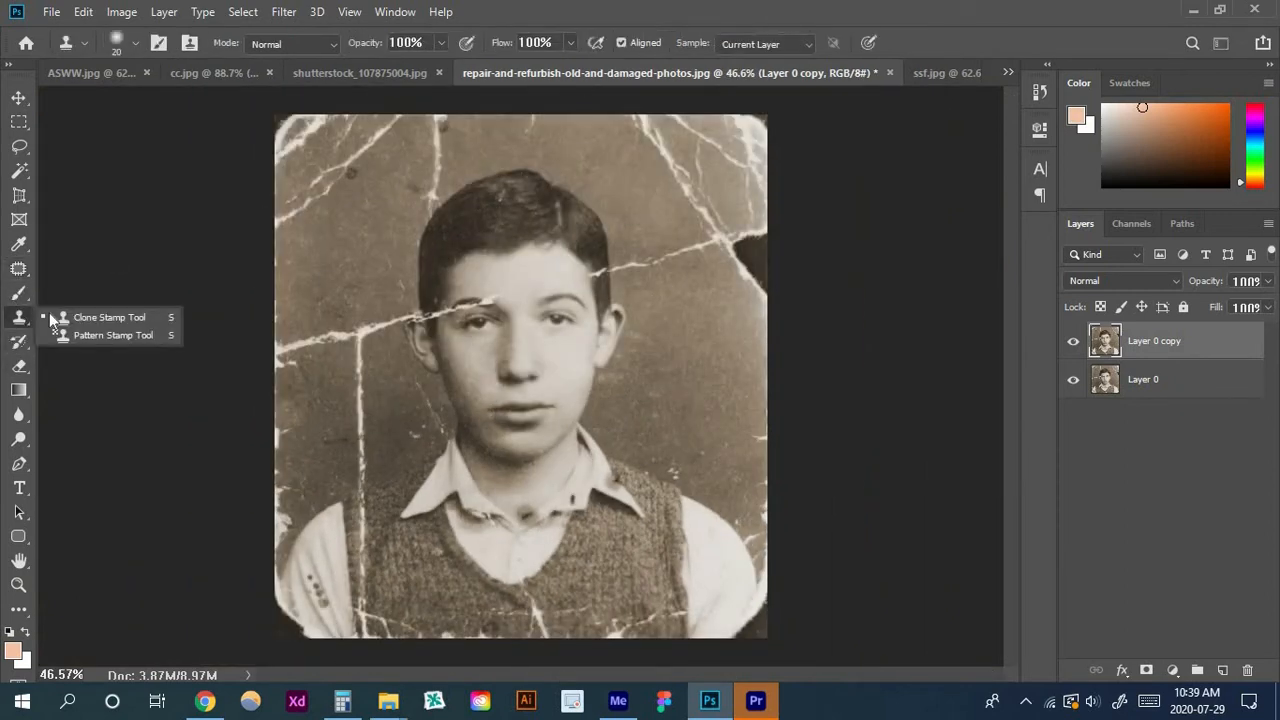
pyautogui.click(105, 317)
pyautogui.scroll(5, 529, 317)
pyautogui.scroll(6, 750, 211)
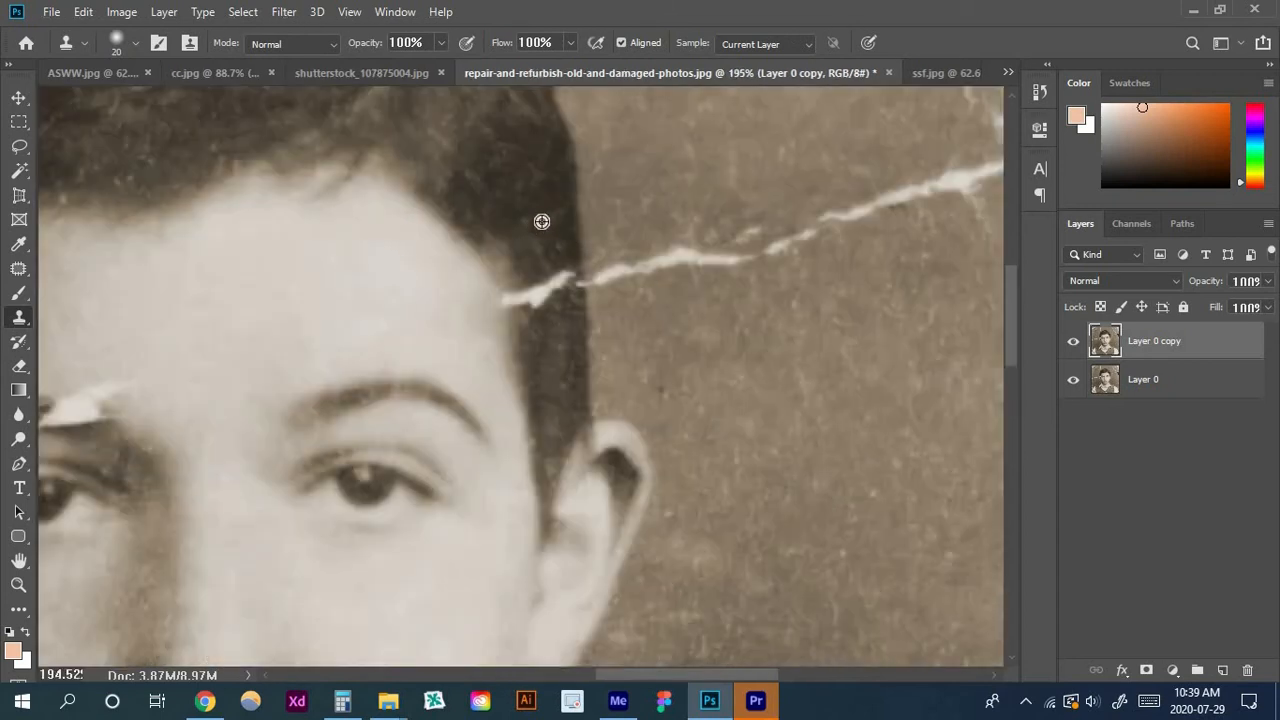
pyautogui.keyDown('alt'); pyautogui.click(541, 222); pyautogui.keyUp('alt')
pyautogui.moveTo(538, 268)
pyautogui.mouseDown()
pyautogui.moveTo(543, 286)
pyautogui.moveTo(563, 274)
pyautogui.moveTo(570, 291)
pyautogui.moveTo(563, 243)
pyautogui.moveTo(551, 289)
pyautogui.moveTo(514, 289)
pyautogui.moveTo(540, 306)
pyautogui.mouseUp()
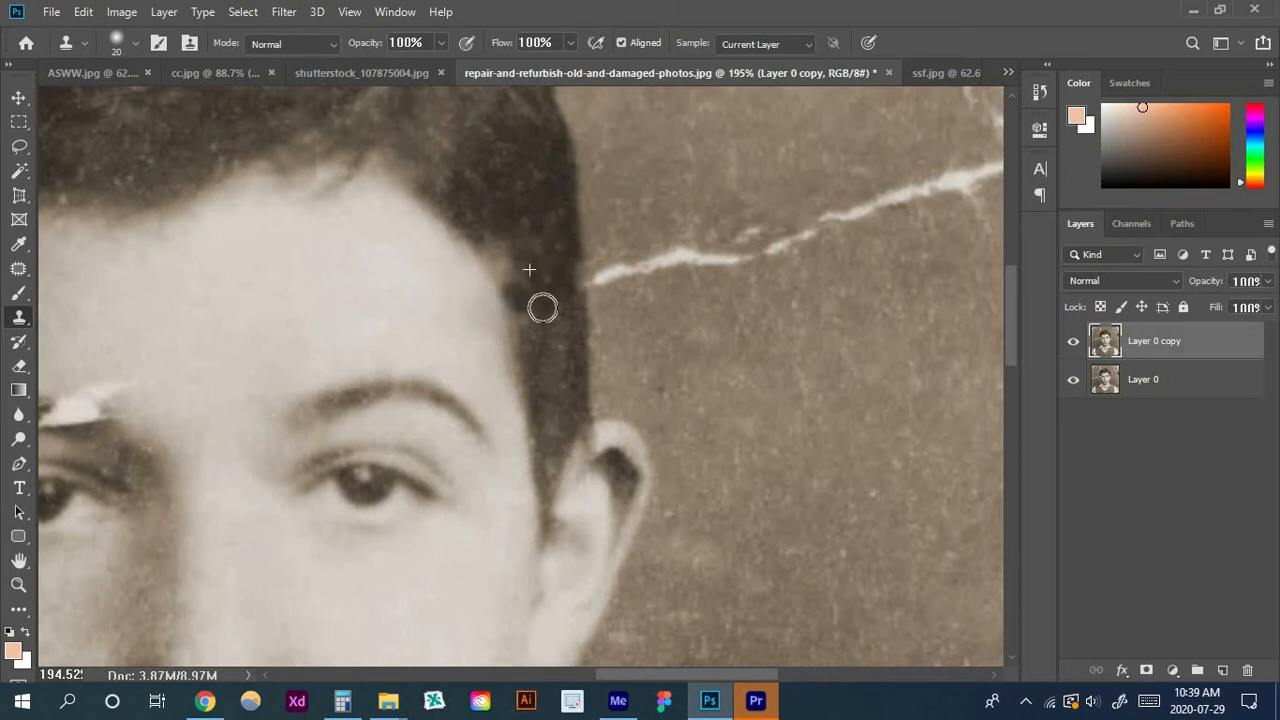
# Reduce the Clone Stamp brush to 10 and clone out the crack between the left sideburn and the eyebrow's outer end
pyautogui.scroll(-3, 540, 310)
pyautogui.scroll(-5, 543, 317)
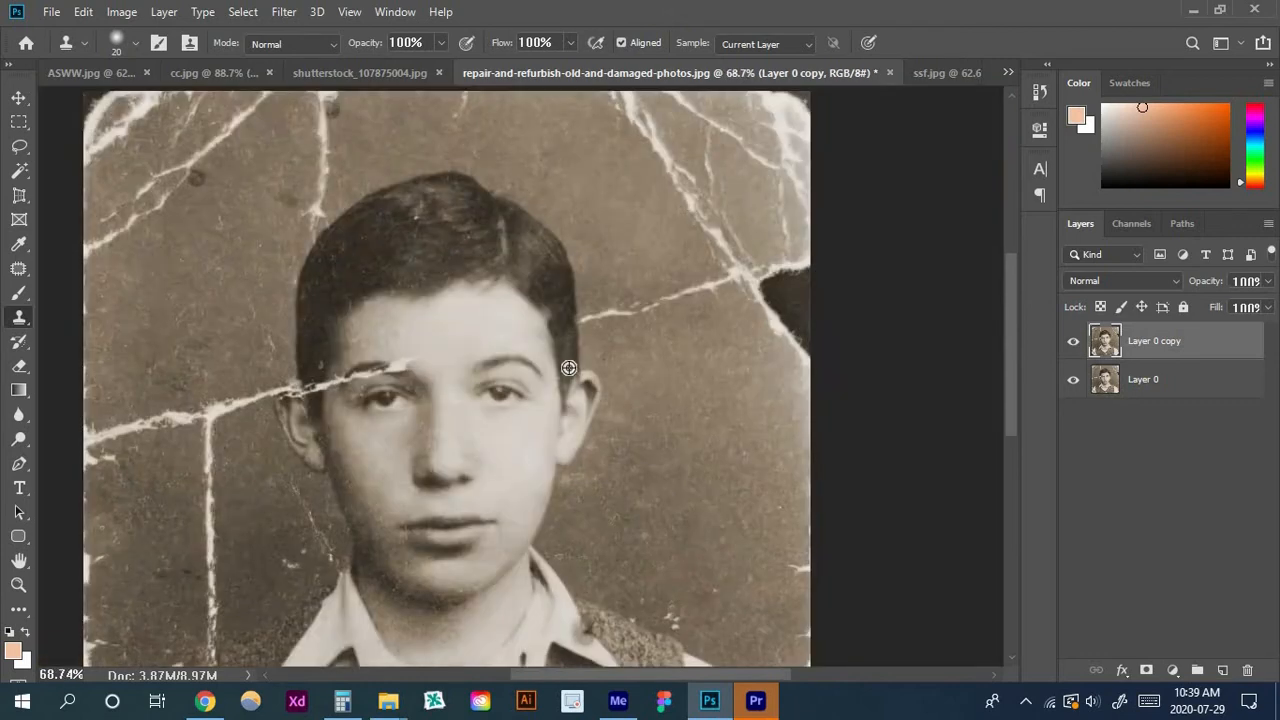
pyautogui.scroll(5, 514, 292)
pyautogui.scroll(4, 514, 292)
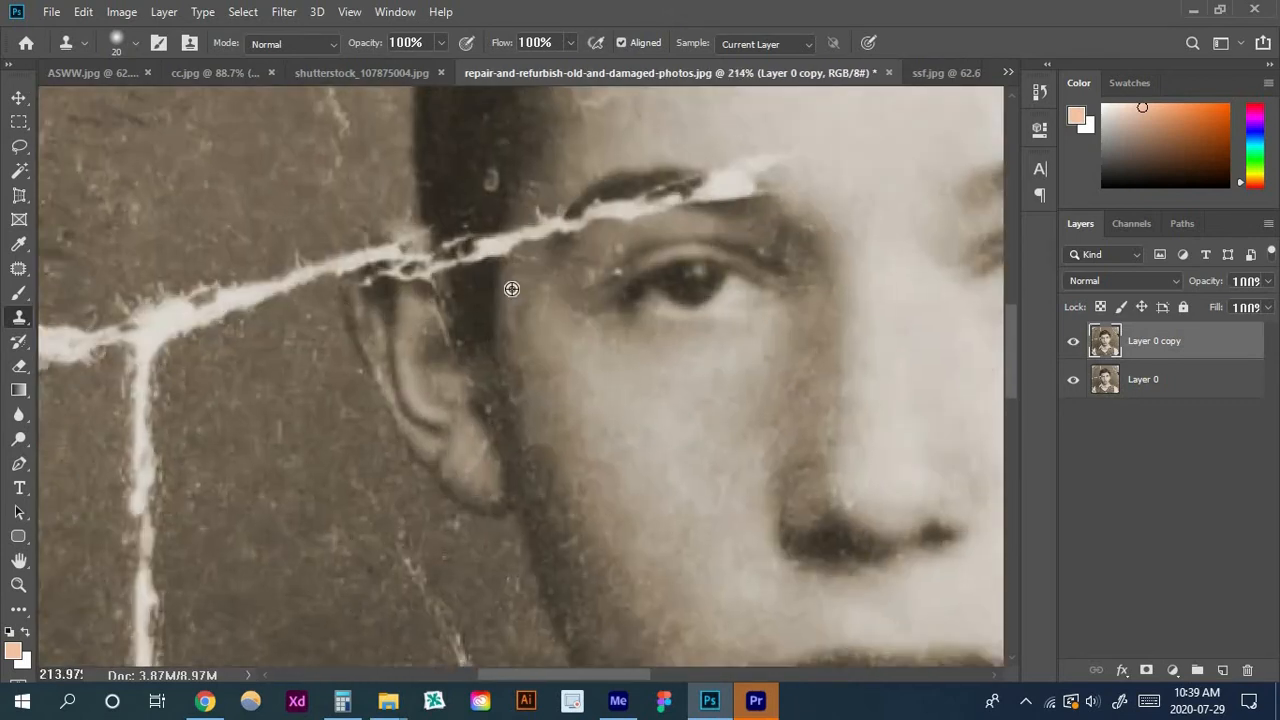
pyautogui.press('[')
pyautogui.scroll(1, 523, 273)
pyautogui.moveTo(503, 264); pyautogui.dragTo(519, 222)
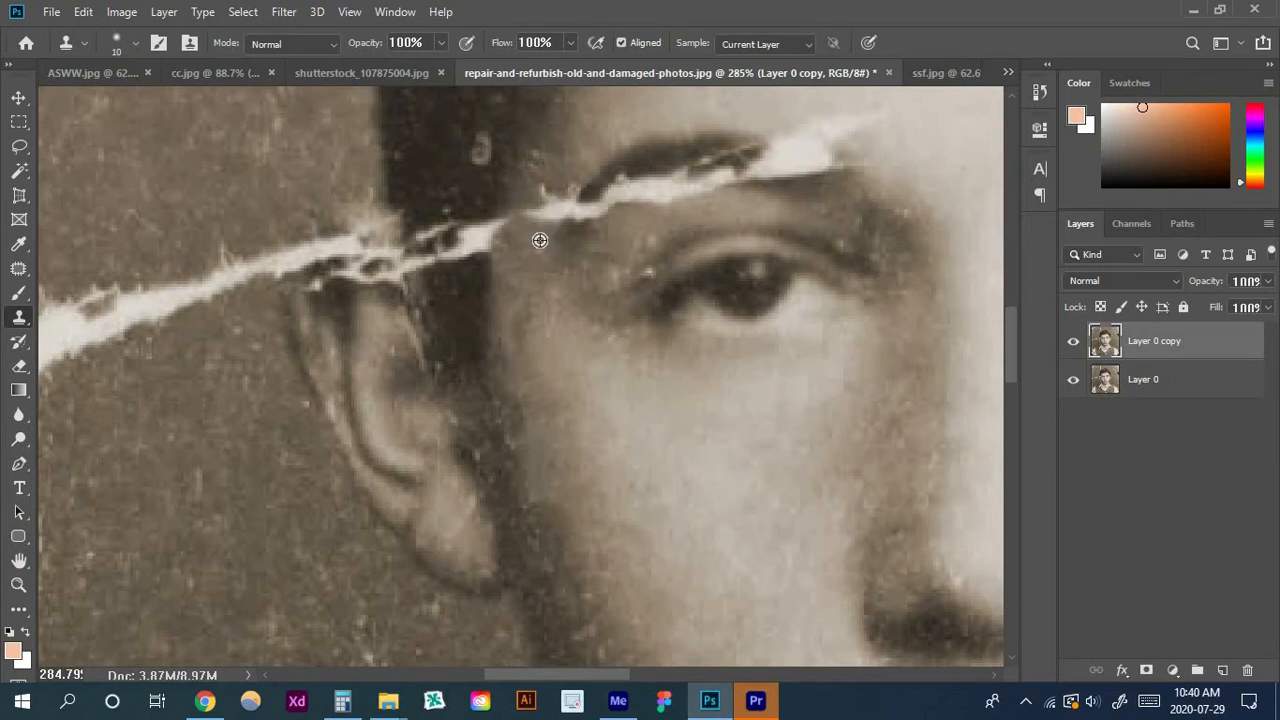
pyautogui.keyDown('alt'); pyautogui.click(577, 151); pyautogui.keyUp('alt')
pyautogui.moveTo(551, 168)
pyautogui.mouseDown()
pyautogui.moveTo(539, 193)
pyautogui.moveTo(556, 216)
pyautogui.mouseUp()
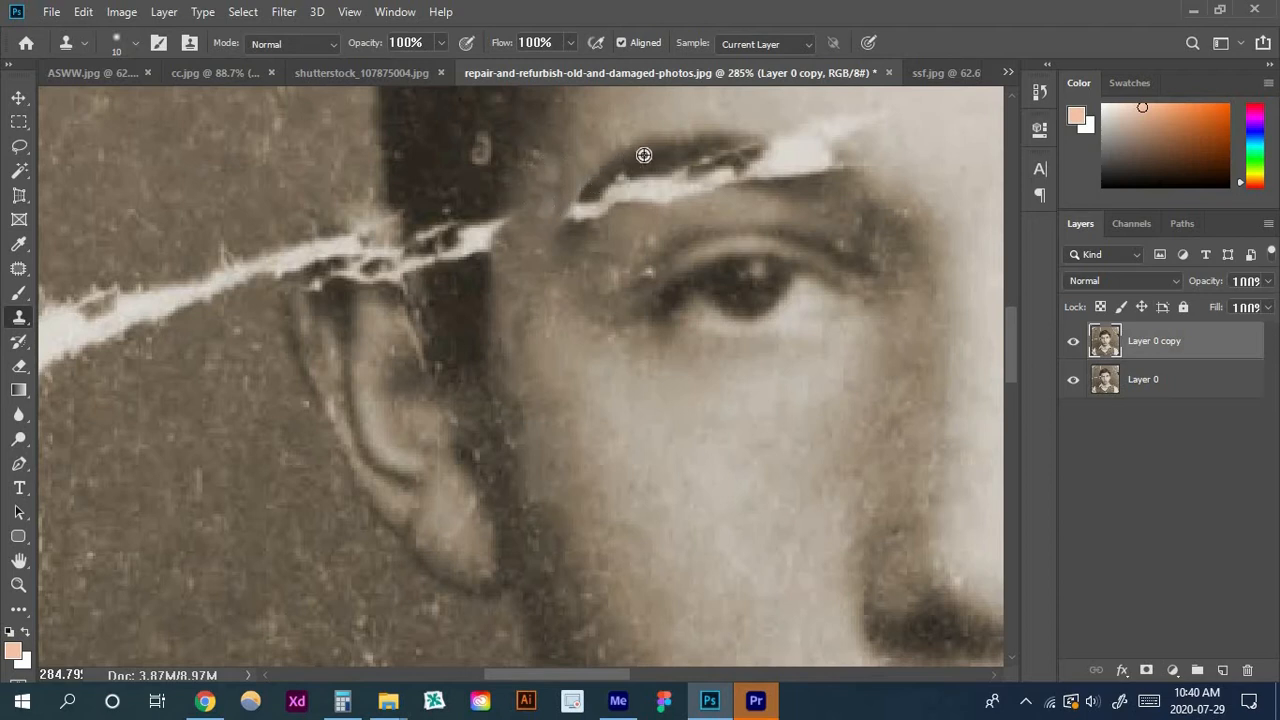
# Rebuild the outer end of the left eyebrow and clone skin over the wide crack beneath the brow
pyautogui.moveTo(612, 184)
pyautogui.mouseDown()
pyautogui.moveTo(578, 210)
pyautogui.moveTo(603, 183)
pyautogui.moveTo(586, 228)
pyautogui.mouseUp()
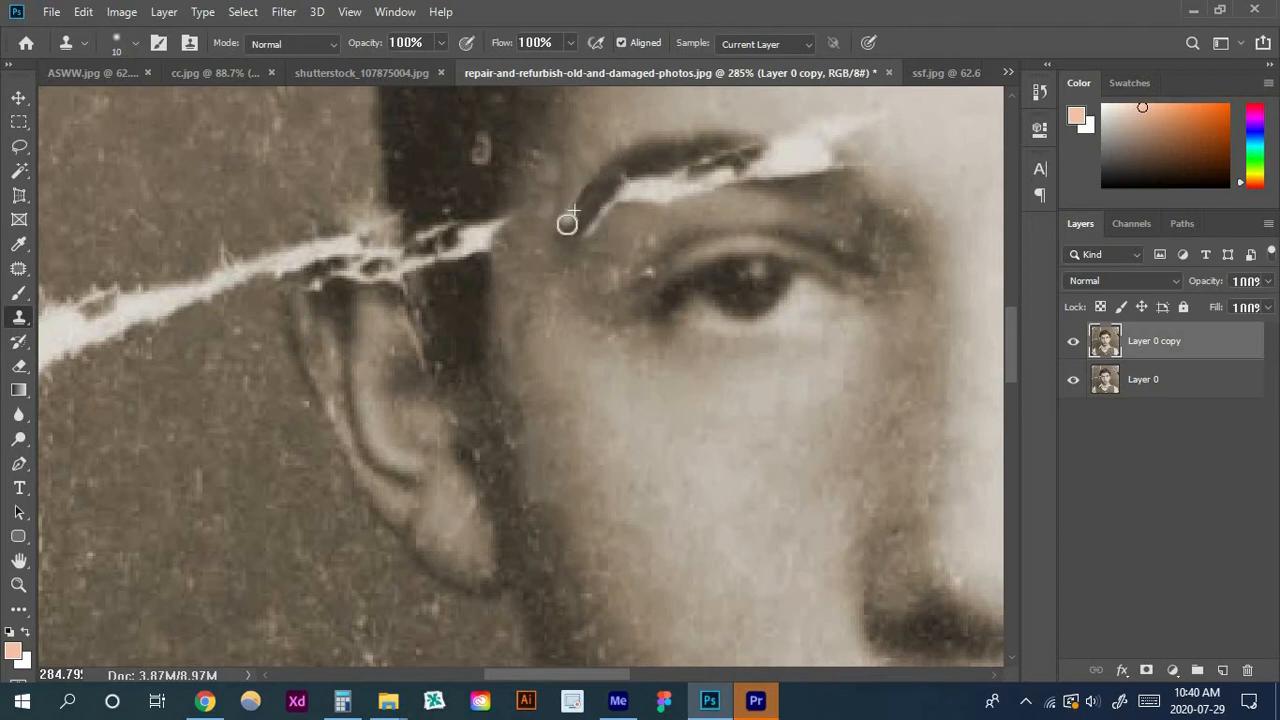
pyautogui.scroll(-2, 588, 229)
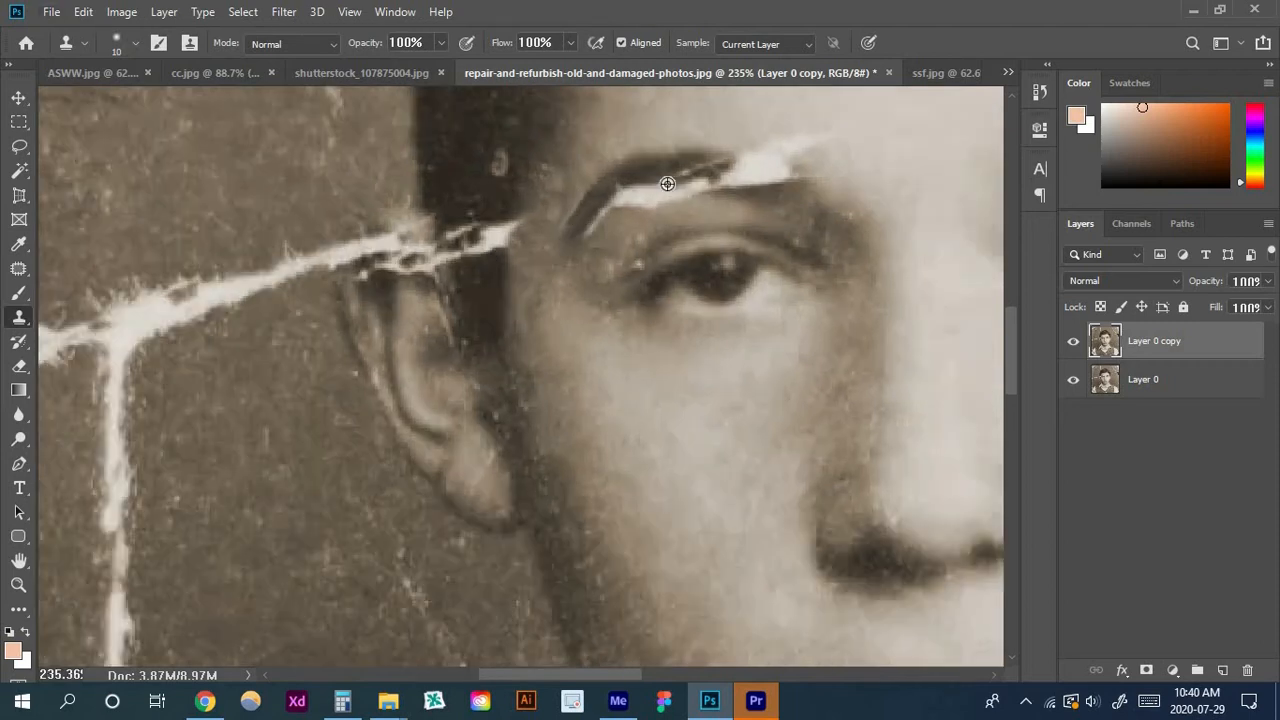
pyautogui.scroll(3, 672, 190)
pyautogui.keyDown('alt'); pyautogui.click(686, 218); pyautogui.keyUp('alt')
pyautogui.moveTo(649, 198)
pyautogui.mouseDown()
pyautogui.moveTo(628, 208)
pyautogui.moveTo(648, 196)
pyautogui.moveTo(602, 188)
pyautogui.moveTo(642, 191)
pyautogui.moveTo(608, 205)
pyautogui.moveTo(592, 231)
pyautogui.mouseUp()
pyautogui.keyDown('alt'); pyautogui.click(617, 213); pyautogui.keyUp('alt')
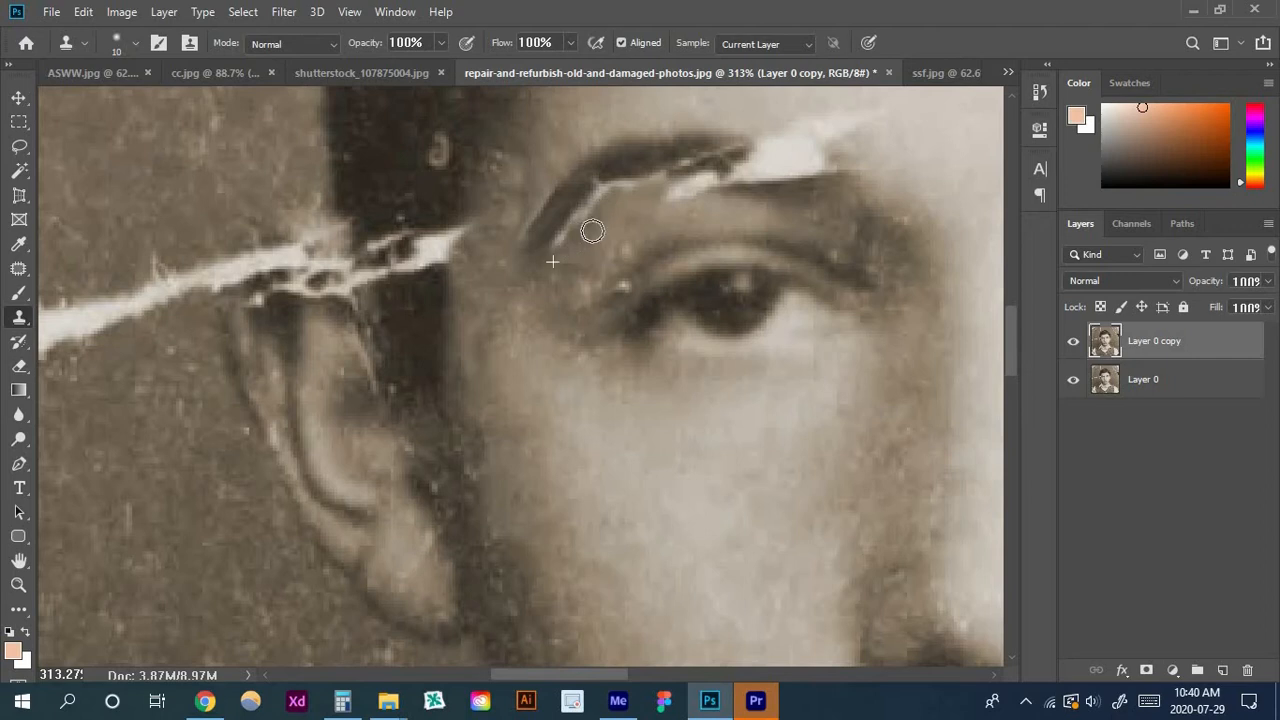
pyautogui.moveTo(651, 203)
pyautogui.mouseDown()
pyautogui.moveTo(756, 184)
pyautogui.moveTo(733, 147)
pyautogui.moveTo(760, 165)
pyautogui.moveTo(722, 158)
pyautogui.moveTo(803, 169)
pyautogui.moveTo(759, 164)
pyautogui.moveTo(774, 172)
pyautogui.moveTo(756, 149)
pyautogui.moveTo(726, 148)
pyautogui.moveTo(754, 162)
pyautogui.moveTo(678, 157)
pyautogui.moveTo(781, 156)
pyautogui.moveTo(720, 166)
pyautogui.moveTo(794, 161)
pyautogui.moveTo(835, 180)
pyautogui.moveTo(809, 138)
pyautogui.mouseUp()
# Clone over the remaining thin white line along the underside of the left eyebrow
pyautogui.scroll(-6, 806, 183)
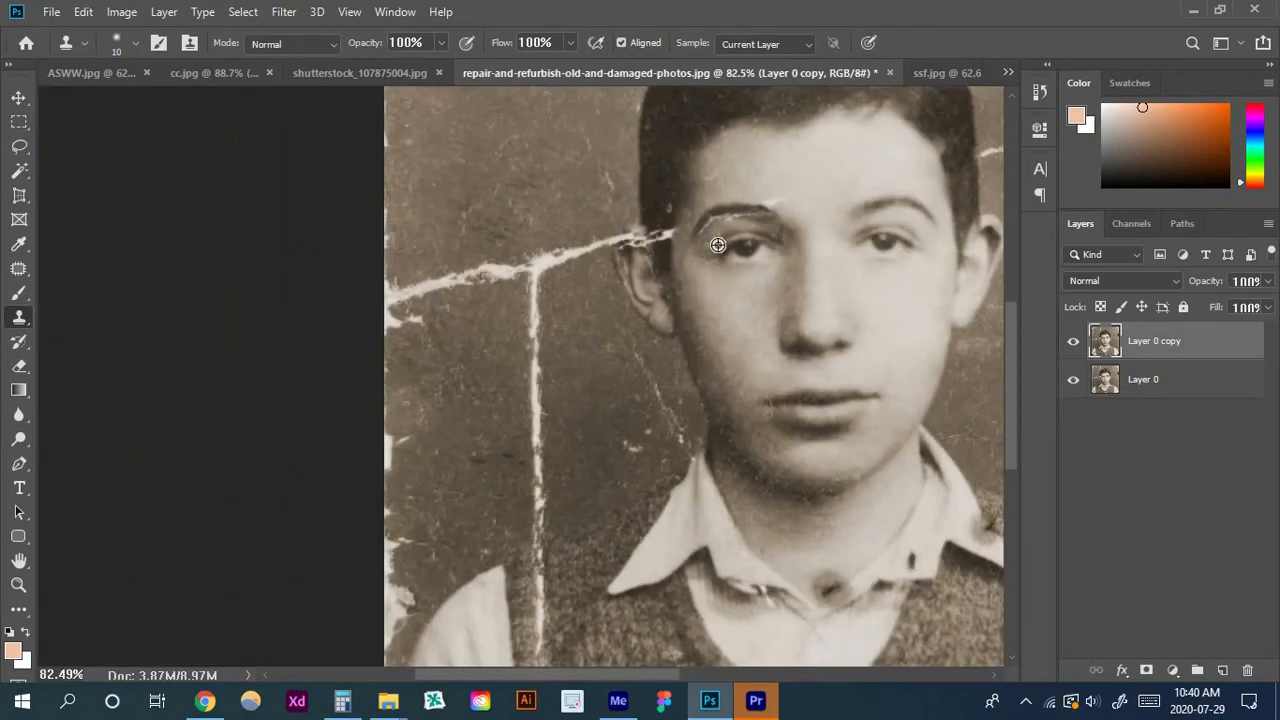
pyautogui.scroll(4, 747, 234)
pyautogui.scroll(1, 677, 209)
pyautogui.scroll(-1, 654, 206)
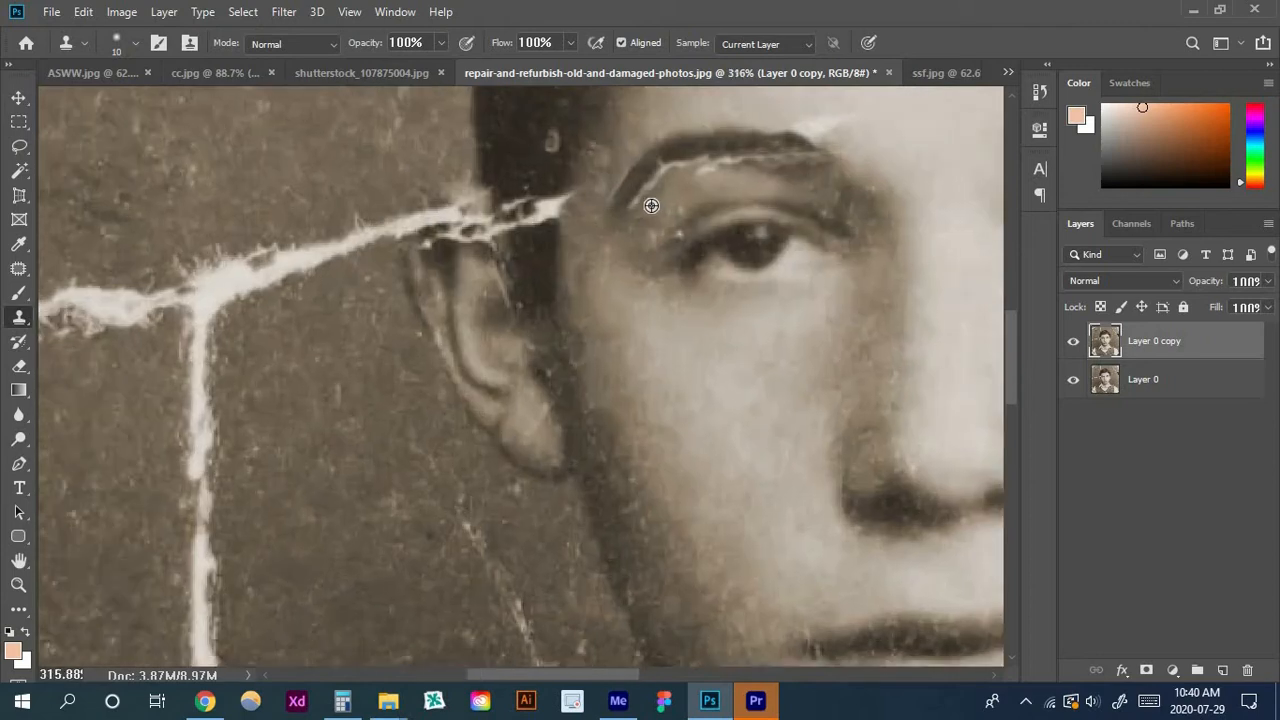
pyautogui.scroll(3, 656, 197)
pyautogui.moveTo(624, 208)
pyautogui.mouseDown()
pyautogui.moveTo(694, 153)
pyautogui.moveTo(640, 202)
pyautogui.mouseUp()
pyautogui.moveTo(702, 161)
pyautogui.mouseDown()
pyautogui.moveTo(775, 139)
pyautogui.moveTo(917, 151)
pyautogui.mouseUp()
pyautogui.scroll(-2, 737, 194)
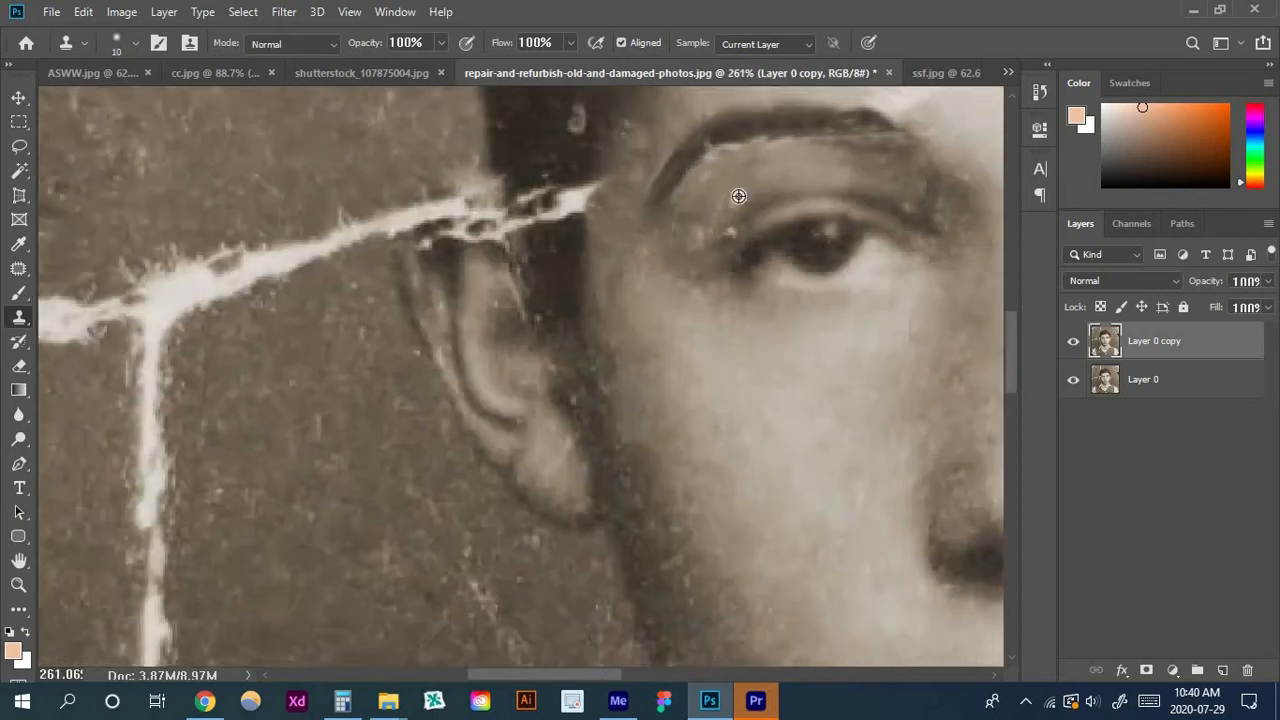
# Clone dark hair and temple skin over the crack crossing the left sideburn, resampling from nearby areas
pyautogui.scroll(-2, 640, 190)
pyautogui.scroll(2, 615, 204)
pyautogui.scroll(2, 615, 204)
pyautogui.moveTo(576, 232)
pyautogui.mouseDown()
pyautogui.moveTo(571, 260)
pyautogui.moveTo(606, 254)
pyautogui.moveTo(539, 271)
pyautogui.moveTo(537, 286)
pyautogui.mouseUp()
pyautogui.keyDown('alt'); pyautogui.click(580, 186); pyautogui.keyUp('alt')
pyautogui.keyDown('alt'); pyautogui.click(579, 239); pyautogui.keyUp('alt')
pyautogui.moveTo(542, 280); pyautogui.dragTo(602, 275)
pyautogui.keyDown('alt'); pyautogui.click(656, 147); pyautogui.keyUp('alt')
pyautogui.moveTo(645, 222); pyautogui.dragTo(628, 256)
pyautogui.keyDown('alt'); pyautogui.click(668, 209); pyautogui.keyUp('alt')
pyautogui.moveTo(619, 259)
pyautogui.mouseDown()
pyautogui.moveTo(583, 304)
pyautogui.moveTo(600, 294)
pyautogui.mouseUp()
pyautogui.keyDown('alt'); pyautogui.click(586, 209); pyautogui.keyUp('alt')
pyautogui.keyDown('alt'); pyautogui.click(561, 185); pyautogui.keyUp('alt')
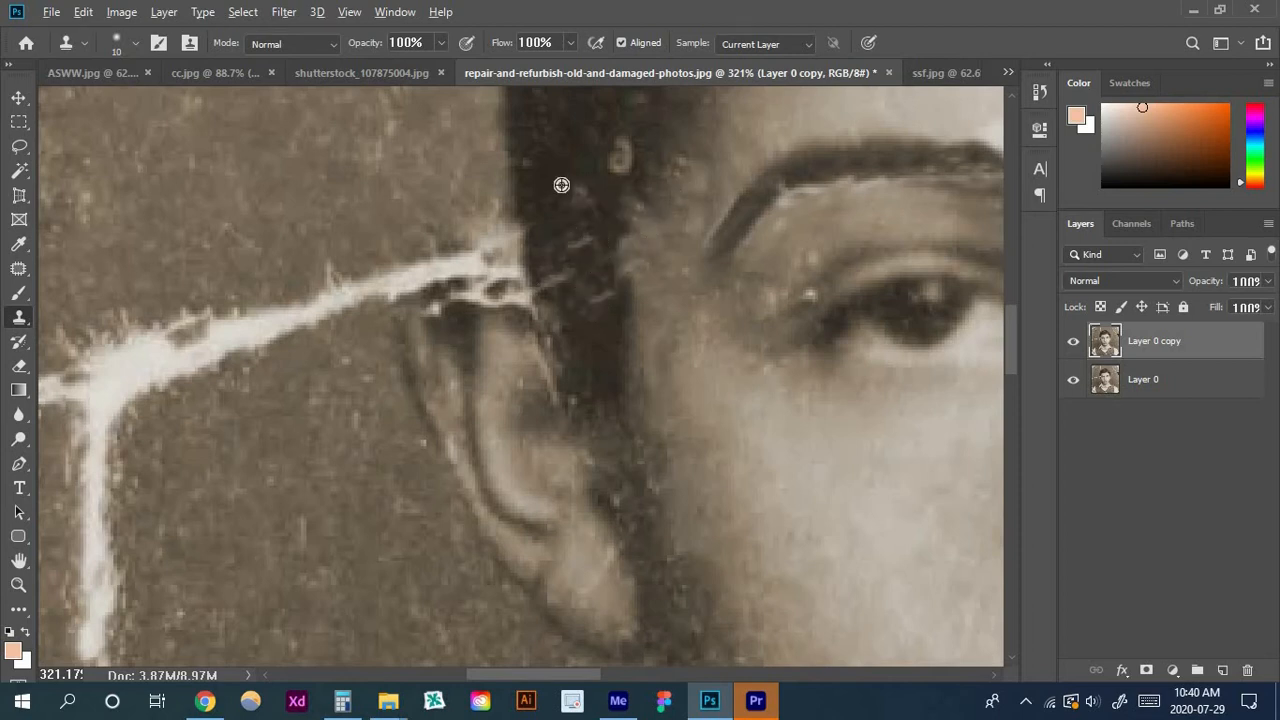
# Clone away the light spots in the left sideburn and the crack across the top of the left ear
pyautogui.moveTo(621, 153); pyautogui.dragTo(619, 166)
pyautogui.moveTo(570, 237)
pyautogui.mouseDown()
pyautogui.moveTo(555, 273)
pyautogui.moveTo(578, 306)
pyautogui.mouseUp()
pyautogui.moveTo(474, 303)
pyautogui.mouseDown()
pyautogui.moveTo(530, 307)
pyautogui.moveTo(487, 313)
pyautogui.moveTo(494, 281)
pyautogui.moveTo(511, 270)
pyautogui.moveTo(516, 286)
pyautogui.moveTo(504, 265)
pyautogui.moveTo(475, 288)
pyautogui.moveTo(477, 307)
pyautogui.moveTo(482, 257)
pyautogui.moveTo(438, 278)
pyautogui.moveTo(462, 275)
pyautogui.moveTo(438, 281)
pyautogui.moveTo(442, 316)
pyautogui.moveTo(401, 284)
pyautogui.moveTo(426, 257)
pyautogui.moveTo(428, 287)
pyautogui.moveTo(416, 290)
pyautogui.moveTo(451, 260)
pyautogui.moveTo(452, 273)
pyautogui.moveTo(483, 264)
pyautogui.moveTo(435, 311)
pyautogui.moveTo(470, 285)
pyautogui.mouseUp()
pyautogui.keyDown('alt'); pyautogui.click(453, 329); pyautogui.keyUp('alt')
# Examine the face, hair, collar and vest for remaining cracks and spots
pyautogui.scroll(-10, 546, 349)
pyautogui.scroll(5, 540, 362)
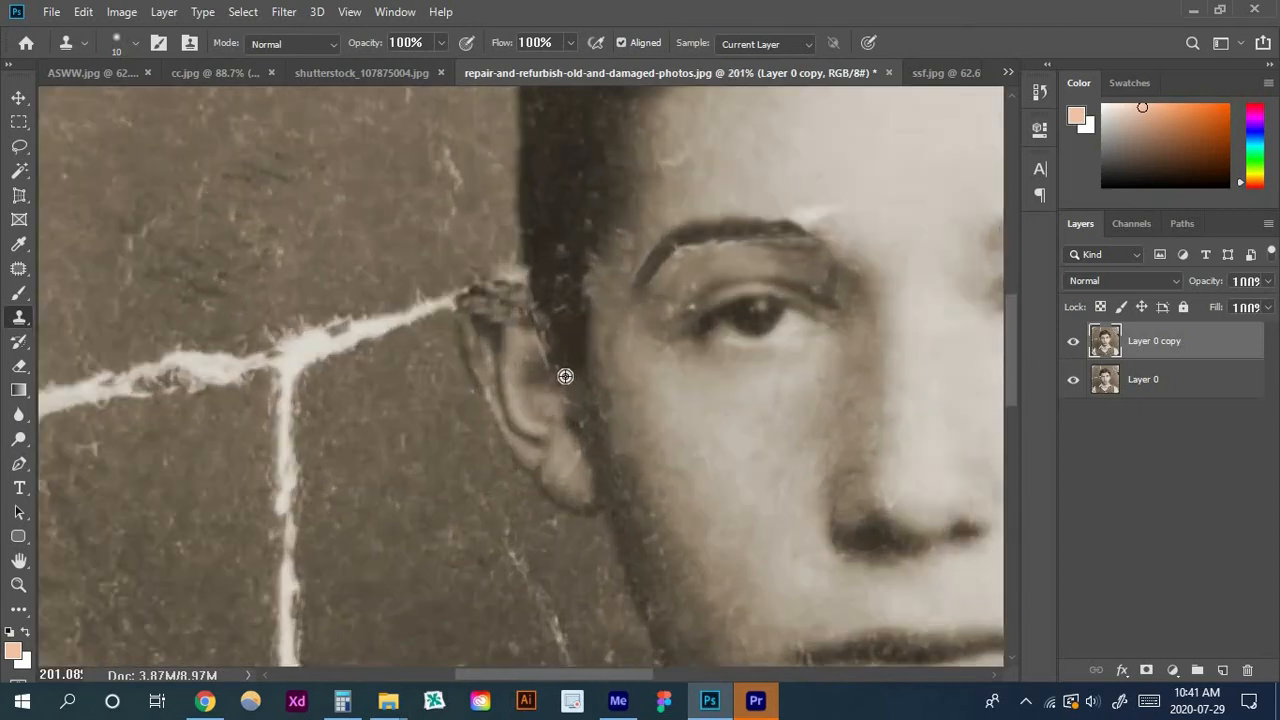
pyautogui.scroll(-4, 580, 380)
pyautogui.scroll(-3, 726, 294)
pyautogui.scroll(8, 663, 257)
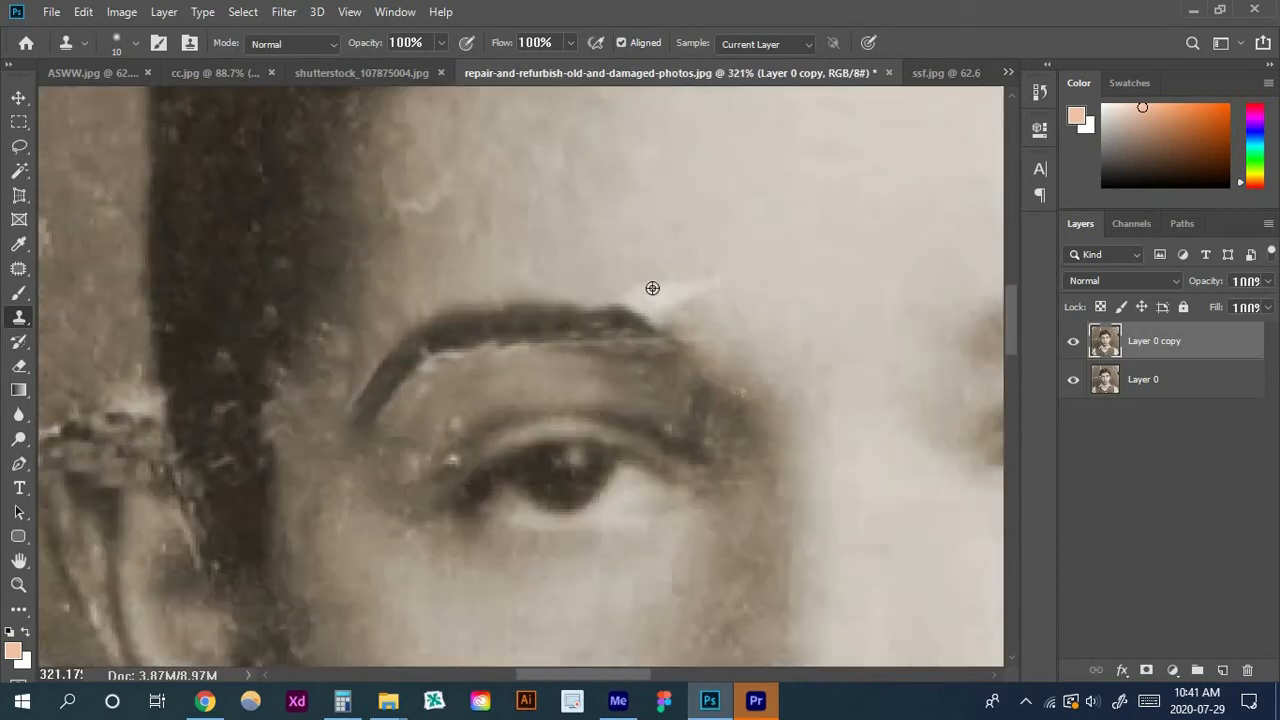
pyautogui.scroll(-4, 627, 370)
pyautogui.scroll(-6, 627, 370)
pyautogui.scroll(5, 863, 371)
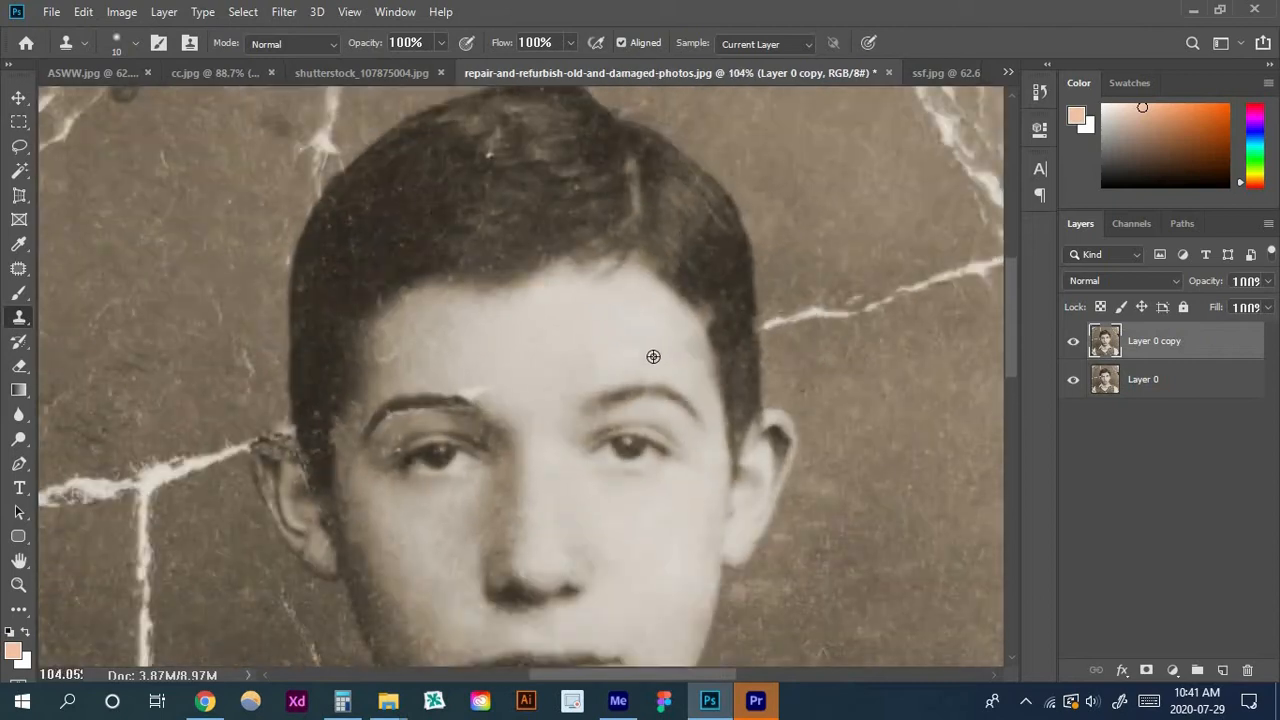
pyautogui.scroll(-4, 651, 357)
pyautogui.scroll(-6, 600, 326)
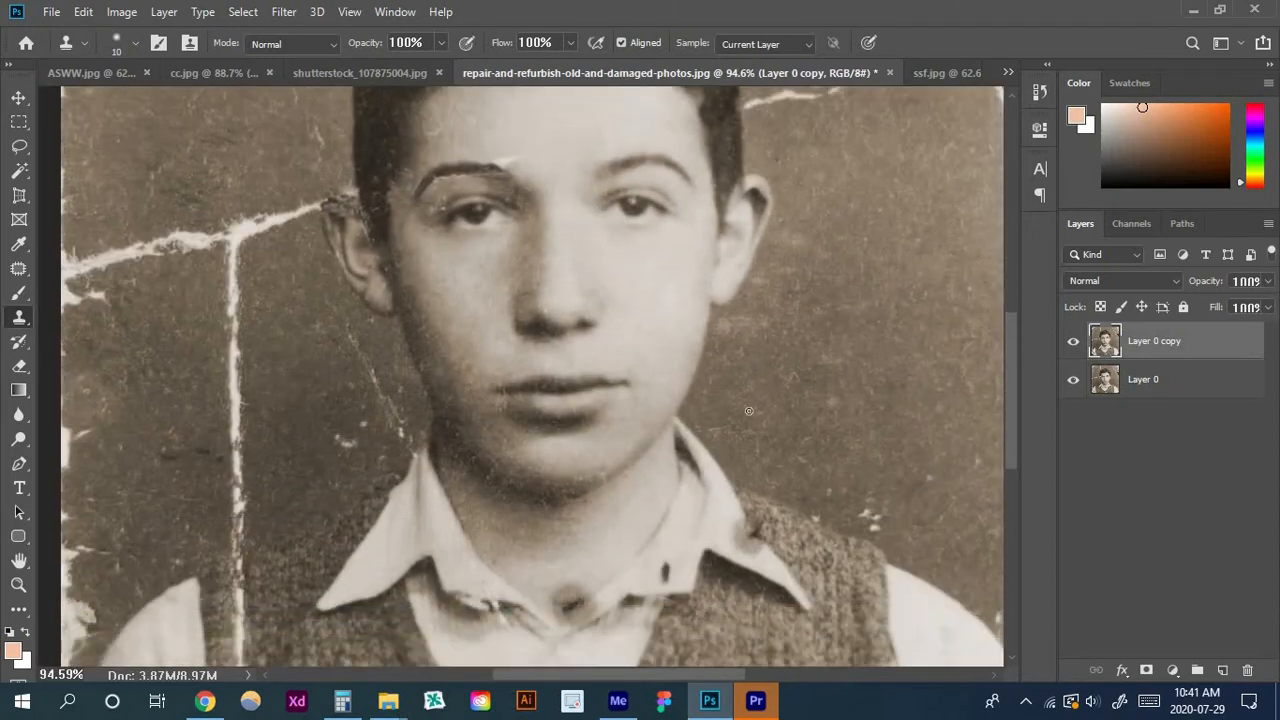
pyautogui.scroll(6, 851, 524)
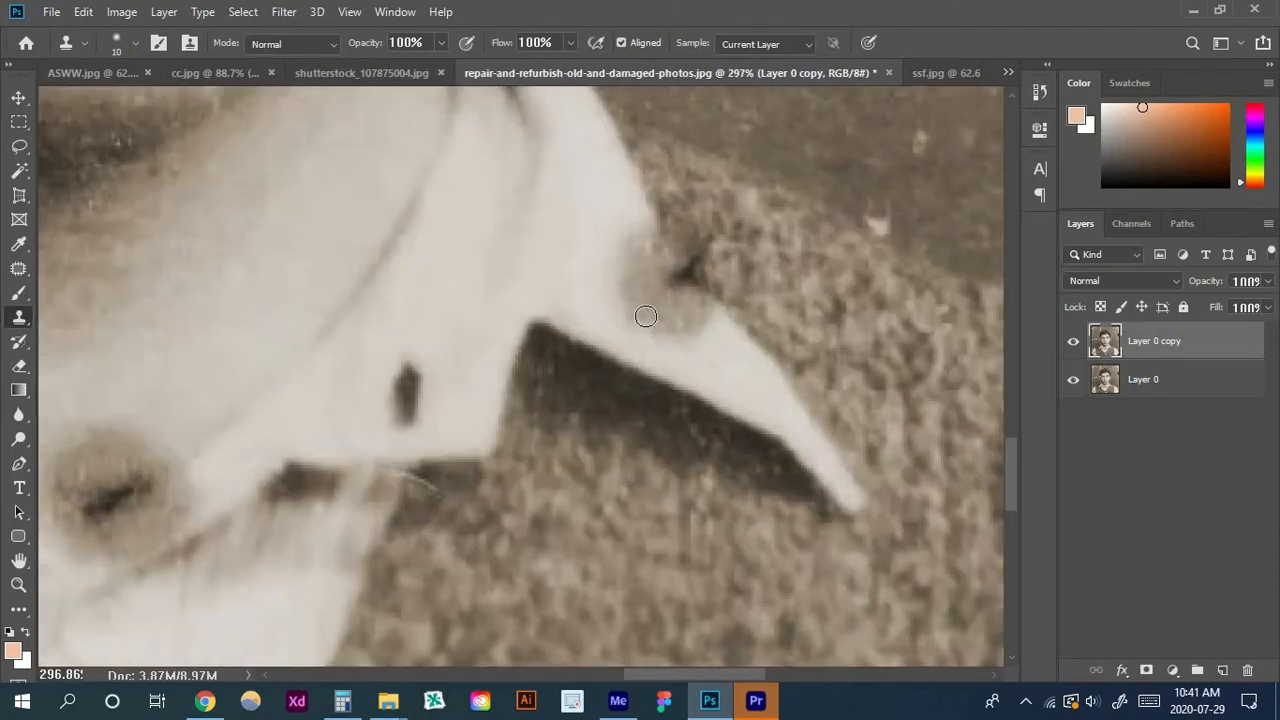
pyautogui.scroll(-6, 613, 245)
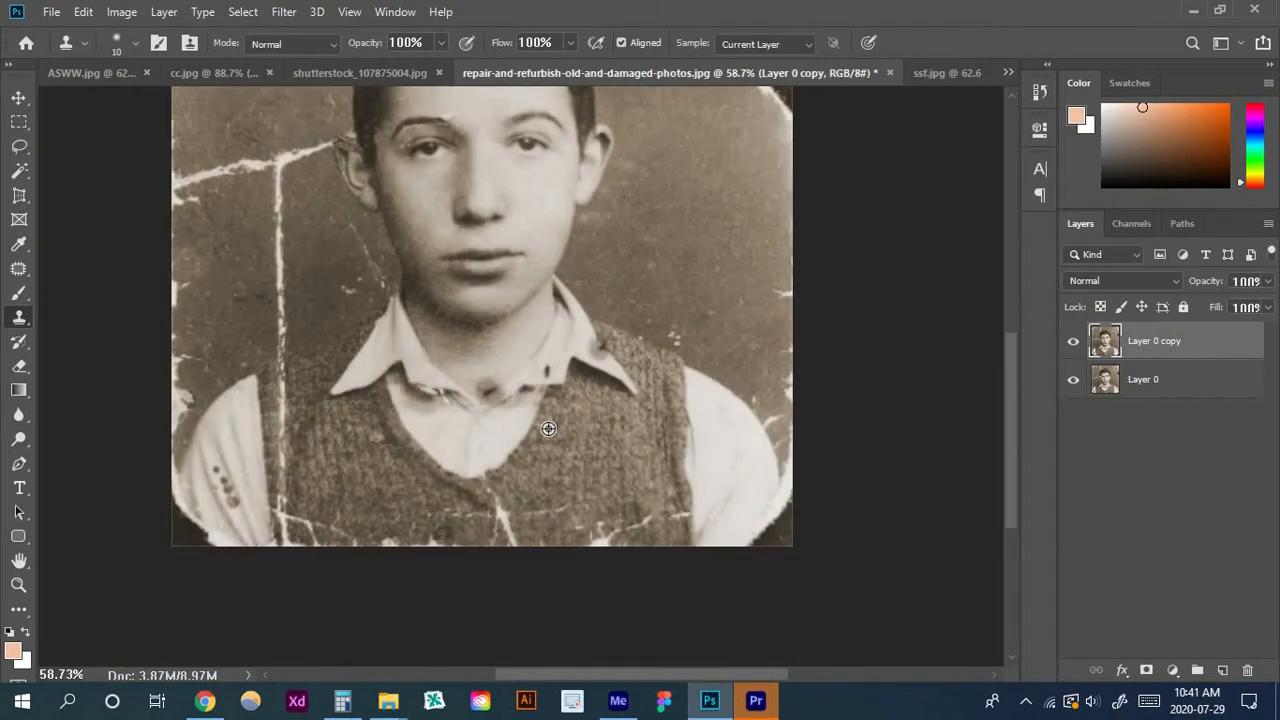
# Enlarge the Clone Stamp brush to 35 and clone knit texture over the vertical crack in the left part of the vest
pyautogui.scroll(2, 278, 512)
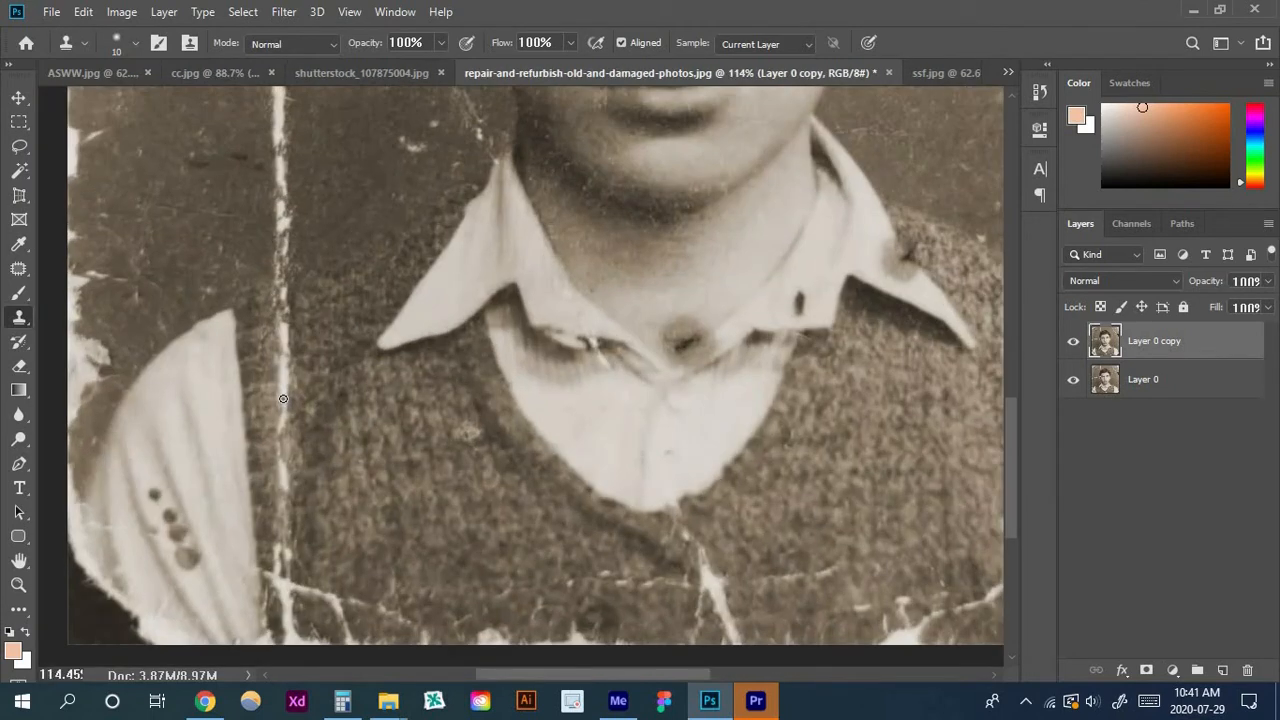
pyautogui.press(']')
pyautogui.press(']')
pyautogui.moveTo(283, 291)
pyautogui.mouseDown()
pyautogui.moveTo(280, 506)
pyautogui.moveTo(300, 503)
pyautogui.mouseUp()
# Clone knit texture over the remaining vertical crack and the adjoining cracks near the vest's lower-left edge
pyautogui.scroll(-3, 297, 460)
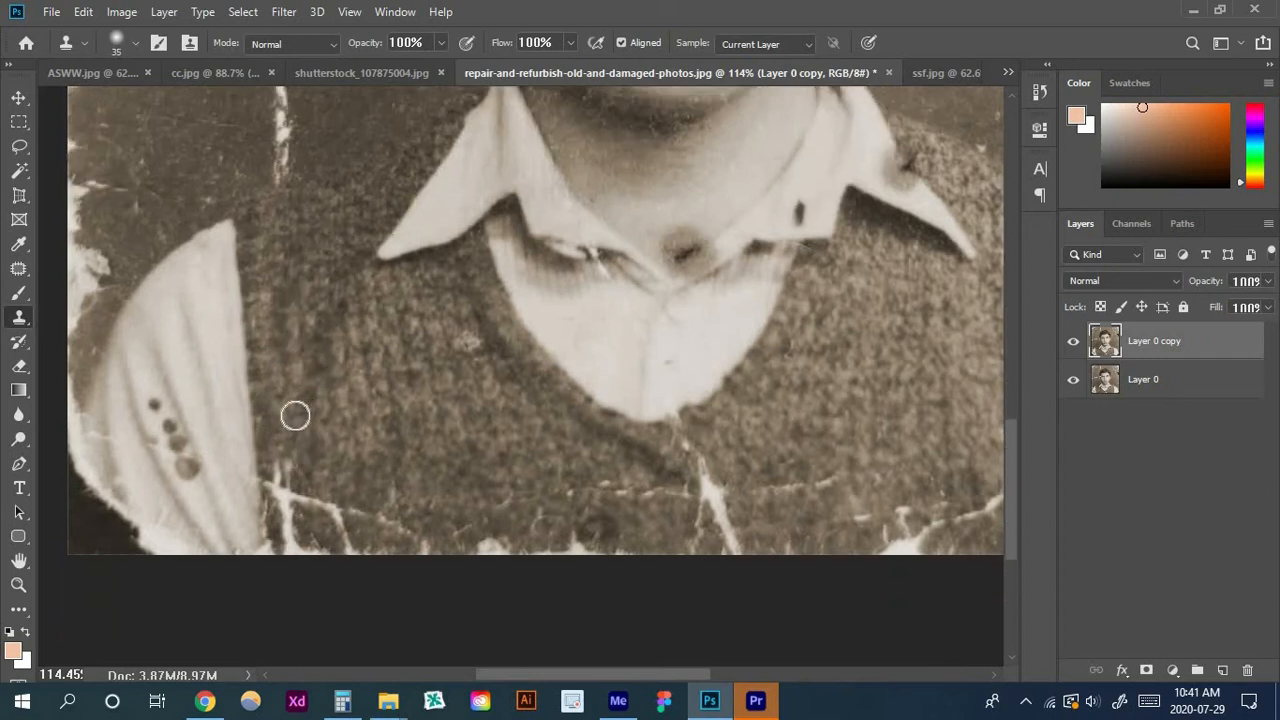
pyautogui.moveTo(280, 380)
pyautogui.mouseDown()
pyautogui.moveTo(280, 411)
pyautogui.moveTo(402, 442)
pyautogui.mouseUp()
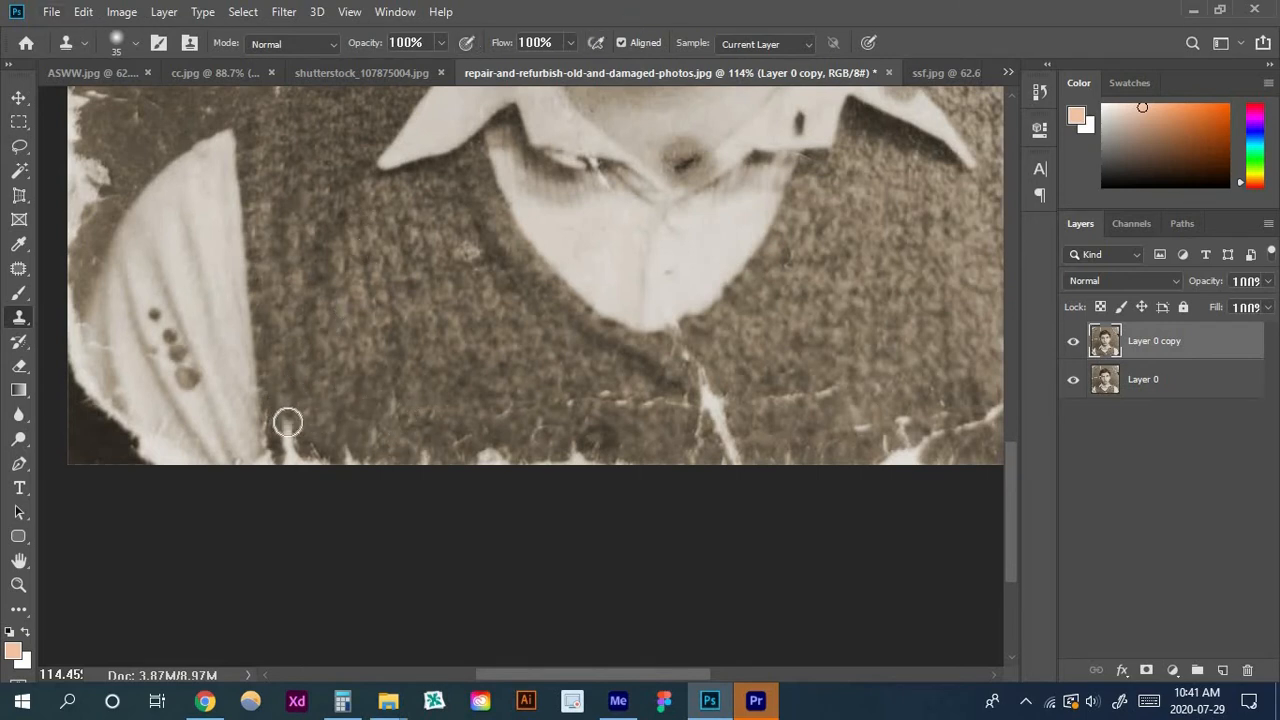
pyautogui.moveTo(287, 423)
pyautogui.mouseDown()
pyautogui.moveTo(292, 460)
pyautogui.moveTo(332, 459)
pyautogui.moveTo(276, 462)
pyautogui.moveTo(384, 460)
pyautogui.mouseUp()
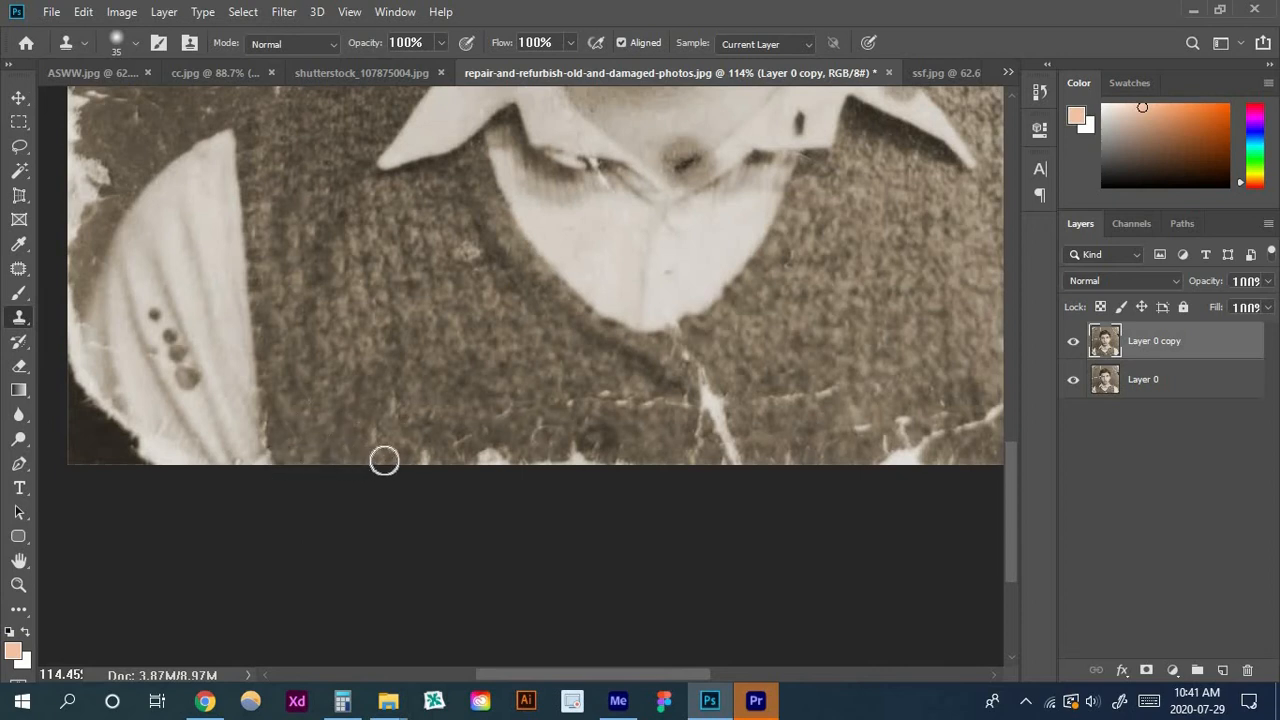
# Clone knit texture over the cracks below the V-neck and along the vest's bottom edge, resampling from nearby areas
pyautogui.moveTo(452, 438)
pyautogui.mouseDown()
pyautogui.moveTo(462, 448)
pyautogui.moveTo(446, 460)
pyautogui.moveTo(463, 449)
pyautogui.moveTo(581, 456)
pyautogui.moveTo(555, 446)
pyautogui.moveTo(600, 389)
pyautogui.moveTo(697, 400)
pyautogui.moveTo(673, 342)
pyautogui.moveTo(717, 423)
pyautogui.moveTo(711, 393)
pyautogui.moveTo(695, 459)
pyautogui.moveTo(731, 482)
pyautogui.mouseUp()
pyautogui.keyDown('alt'); pyautogui.click(706, 386); pyautogui.keyUp('alt')
pyautogui.keyDown('alt'); pyautogui.click(733, 427); pyautogui.keyUp('alt')
pyautogui.moveTo(745, 402)
pyautogui.mouseDown()
pyautogui.moveTo(848, 388)
pyautogui.moveTo(877, 451)
pyautogui.moveTo(903, 456)
pyautogui.mouseUp()
pyautogui.keyDown('alt'); pyautogui.click(905, 361); pyautogui.keyUp('alt')
pyautogui.keyDown('alt'); pyautogui.click(892, 399); pyautogui.keyUp('alt')
pyautogui.moveTo(918, 459)
pyautogui.mouseDown()
pyautogui.moveTo(841, 463)
pyautogui.moveTo(856, 463)
pyautogui.mouseUp()
pyautogui.keyDown('alt'); pyautogui.click(875, 417); pyautogui.keyUp('alt')
pyautogui.click(947, 409)
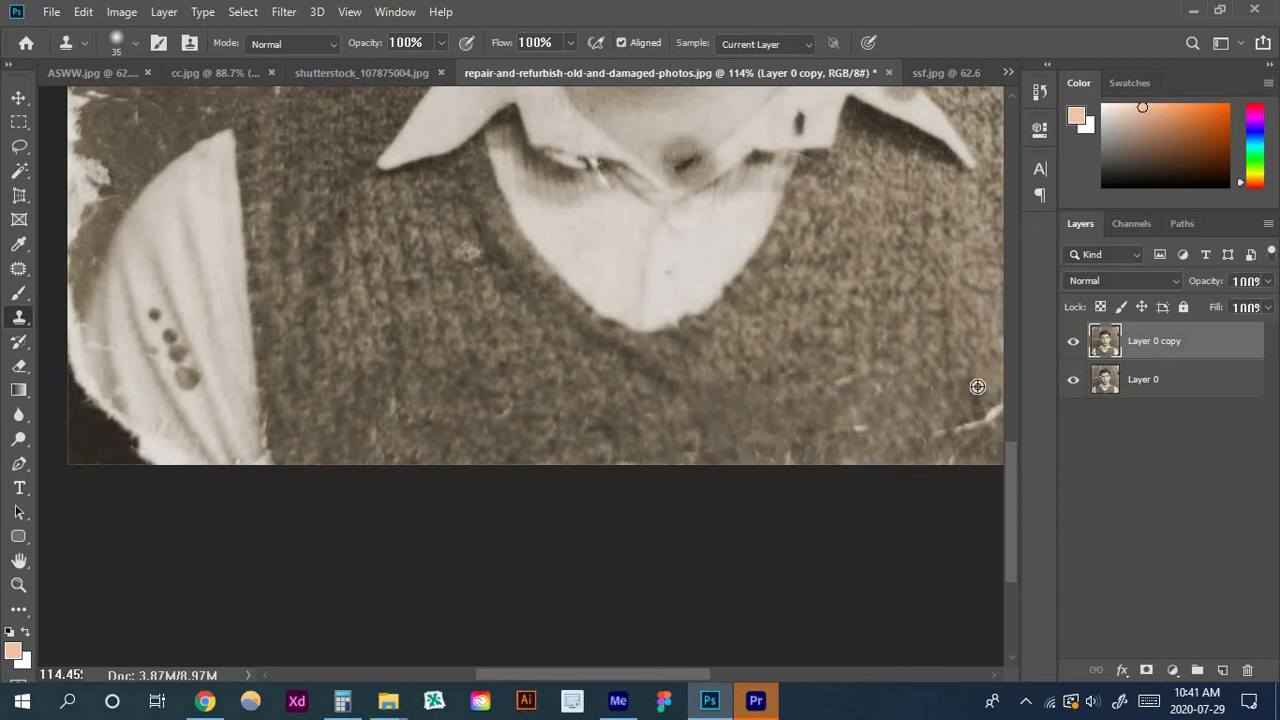
# Clone knit texture over the crack in the vest's lower-right part as far as the right armhole edge
pyautogui.keyDown('alt'); pyautogui.click(977, 387); pyautogui.keyUp('alt')
pyautogui.moveTo(985, 412)
pyautogui.mouseDown()
pyautogui.moveTo(984, 428)
pyautogui.moveTo(949, 431)
pyautogui.mouseUp()
pyautogui.keyDown('alt'); pyautogui.click(965, 357); pyautogui.keyUp('alt')
pyautogui.click(1006, 388)
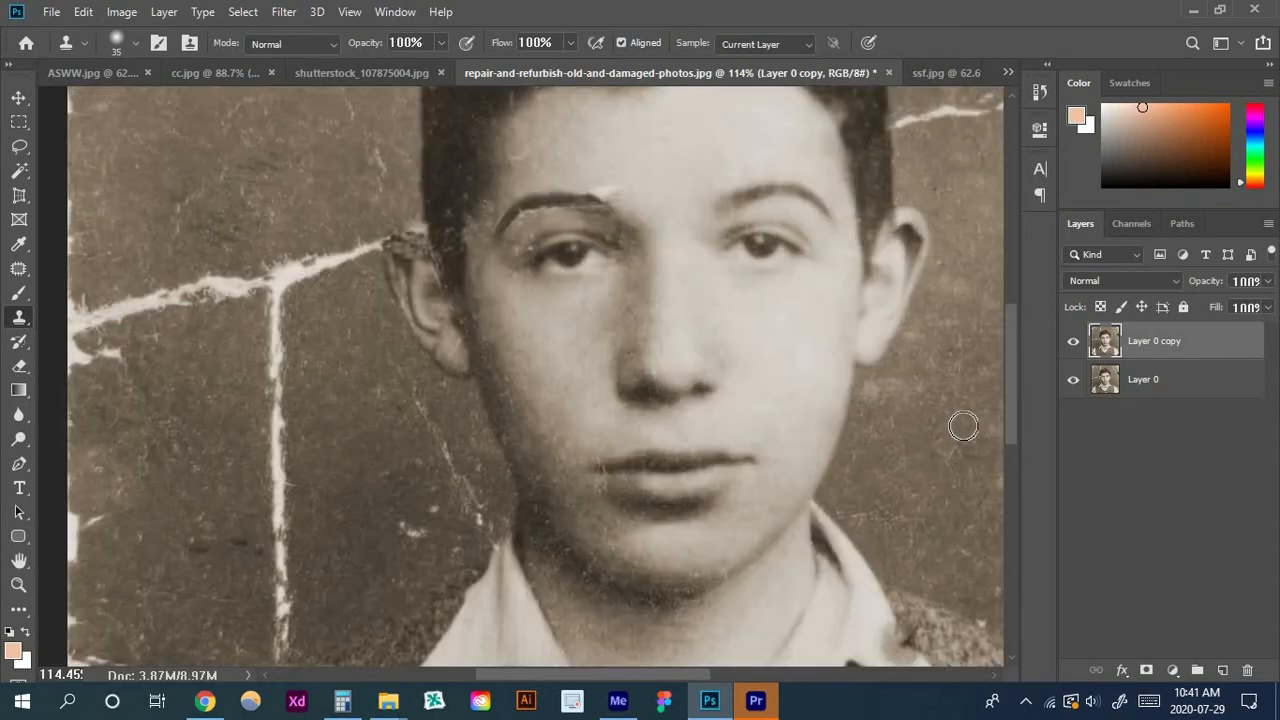
pyautogui.scroll(-3, 741, 357)
pyautogui.scroll(-2, 892, 457)
pyautogui.scroll(1, 706, 557)
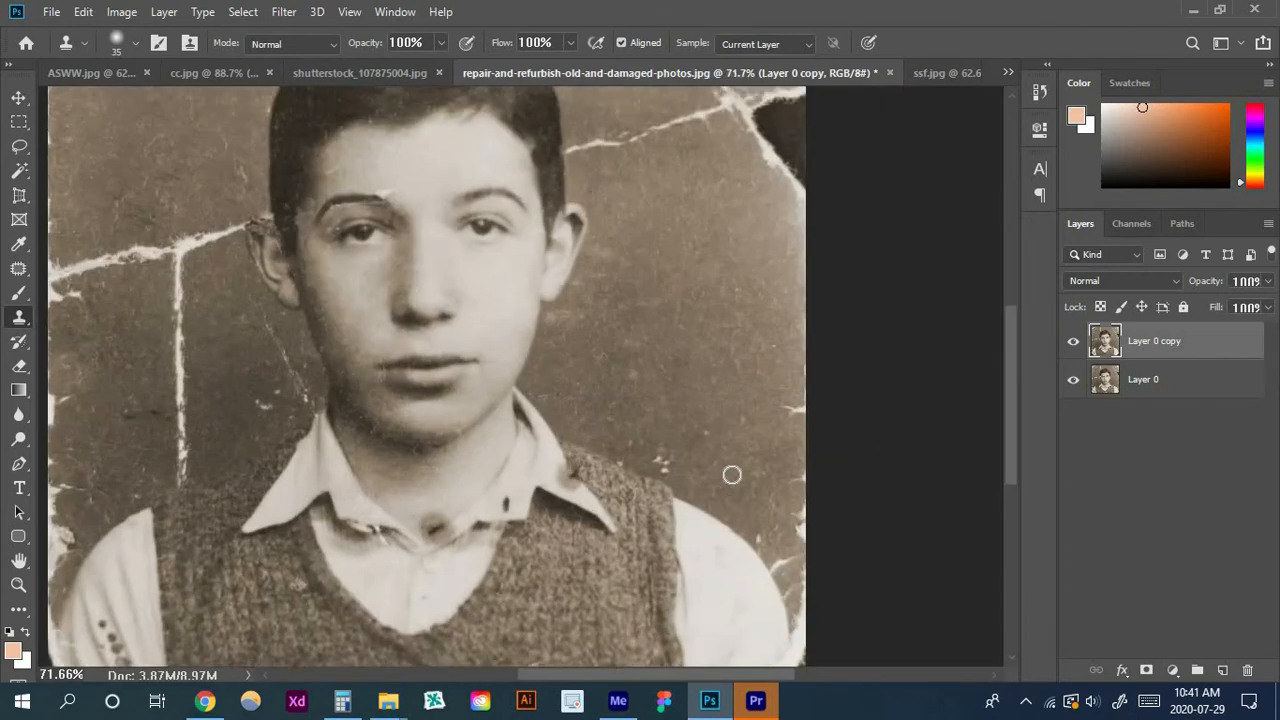
pyautogui.scroll(-3, 731, 471)
pyautogui.scroll(2, 806, 371)
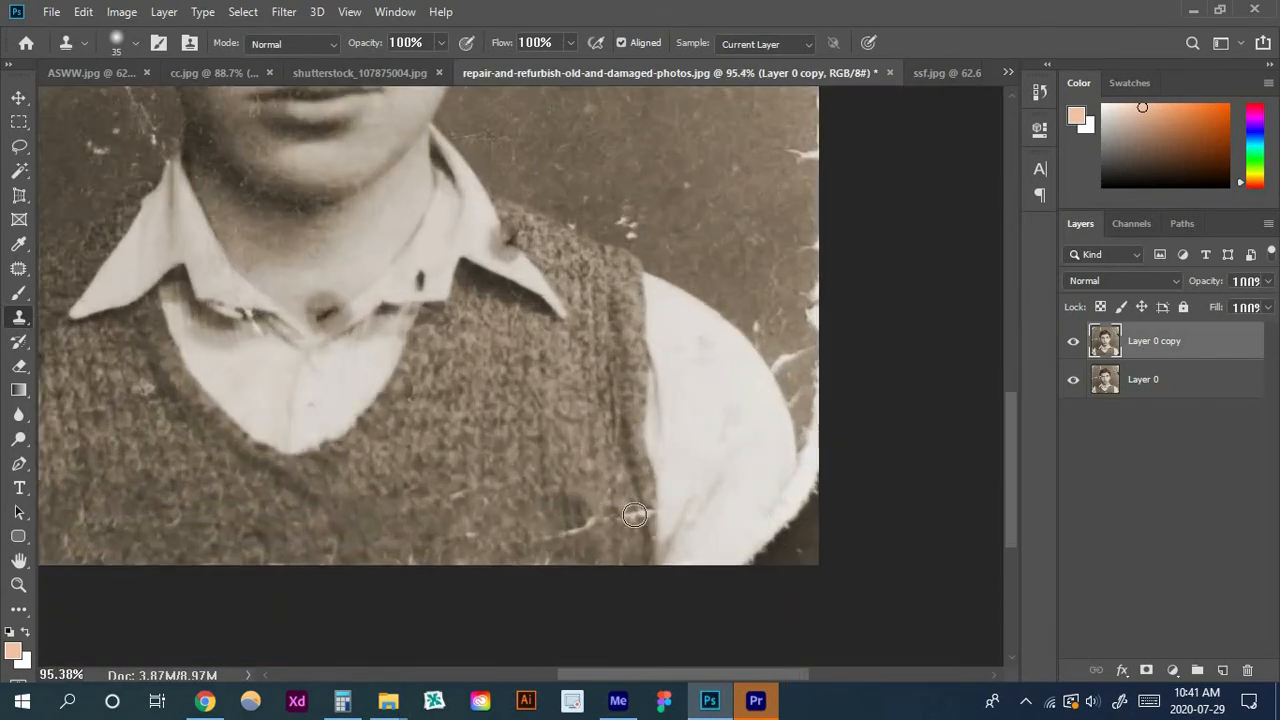
pyautogui.moveTo(640, 518)
pyautogui.mouseDown()
pyautogui.moveTo(594, 546)
pyautogui.moveTo(544, 542)
pyautogui.moveTo(638, 522)
pyautogui.mouseUp()
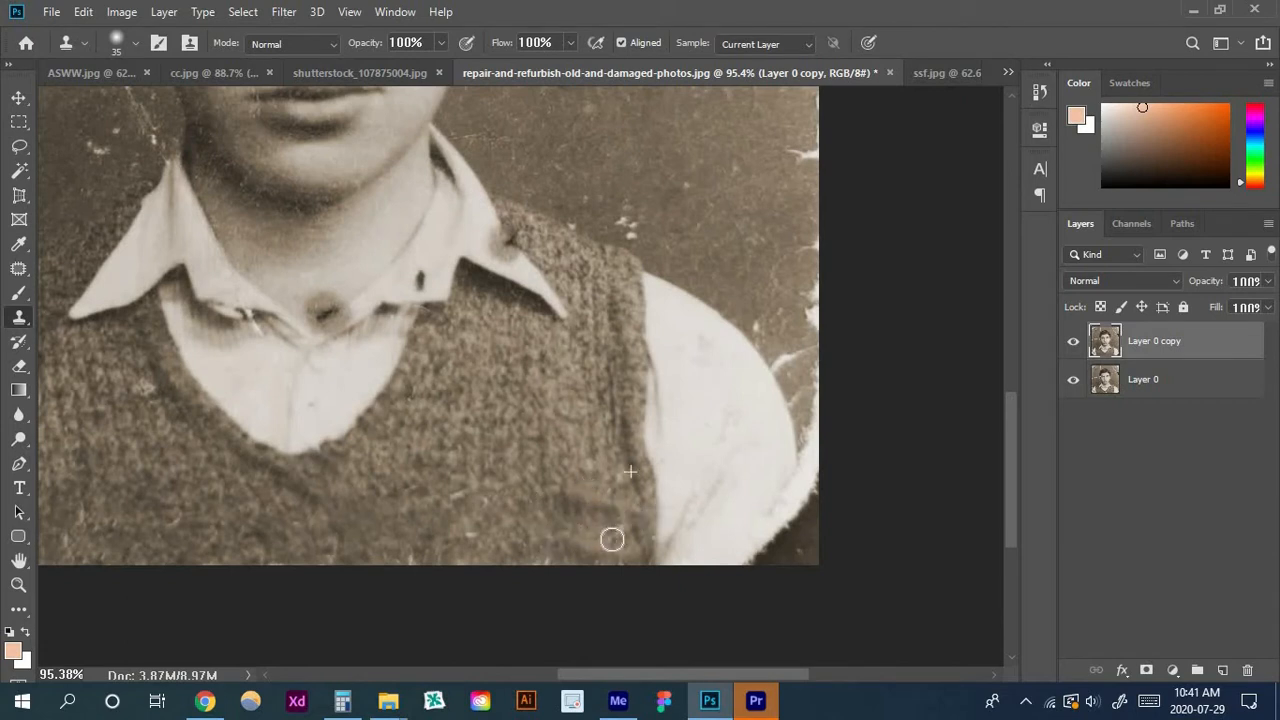
# Use the Patch Tool to replace the light spot at the inner end of the left eyebrow with clean forehead skin
pyautogui.scroll(-5, 612, 540)
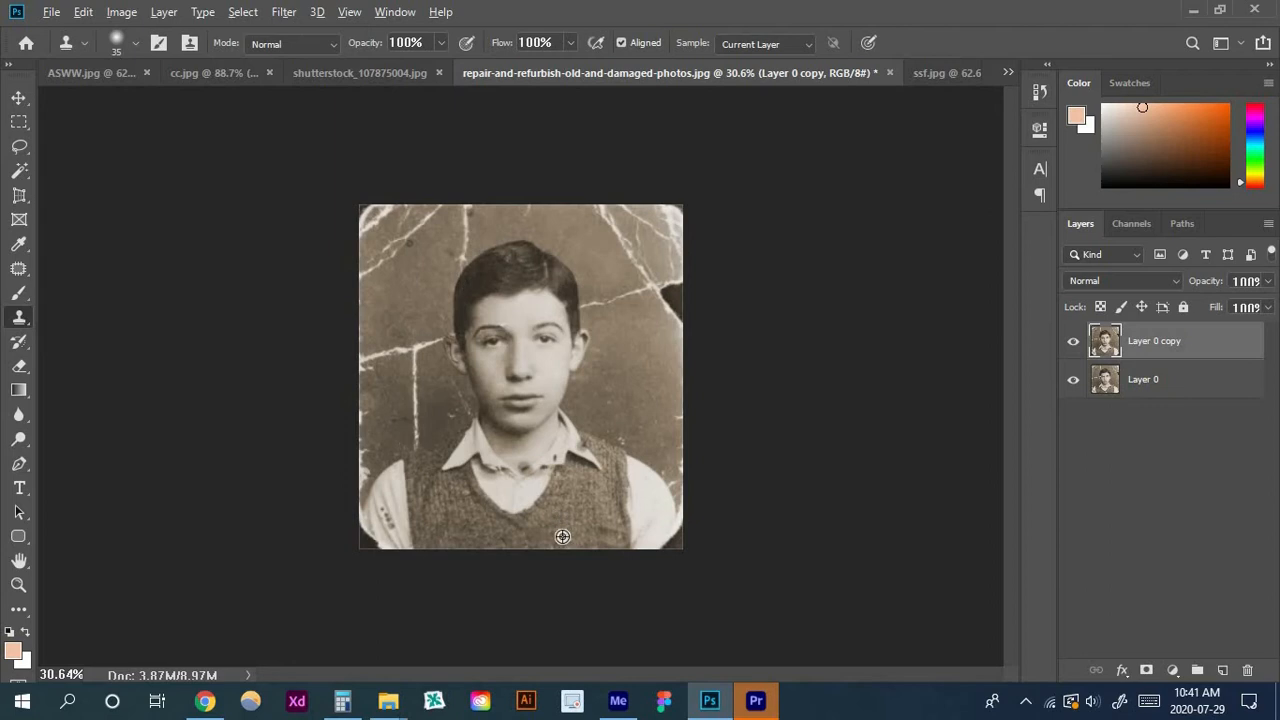
pyautogui.scroll(4, 640, 533)
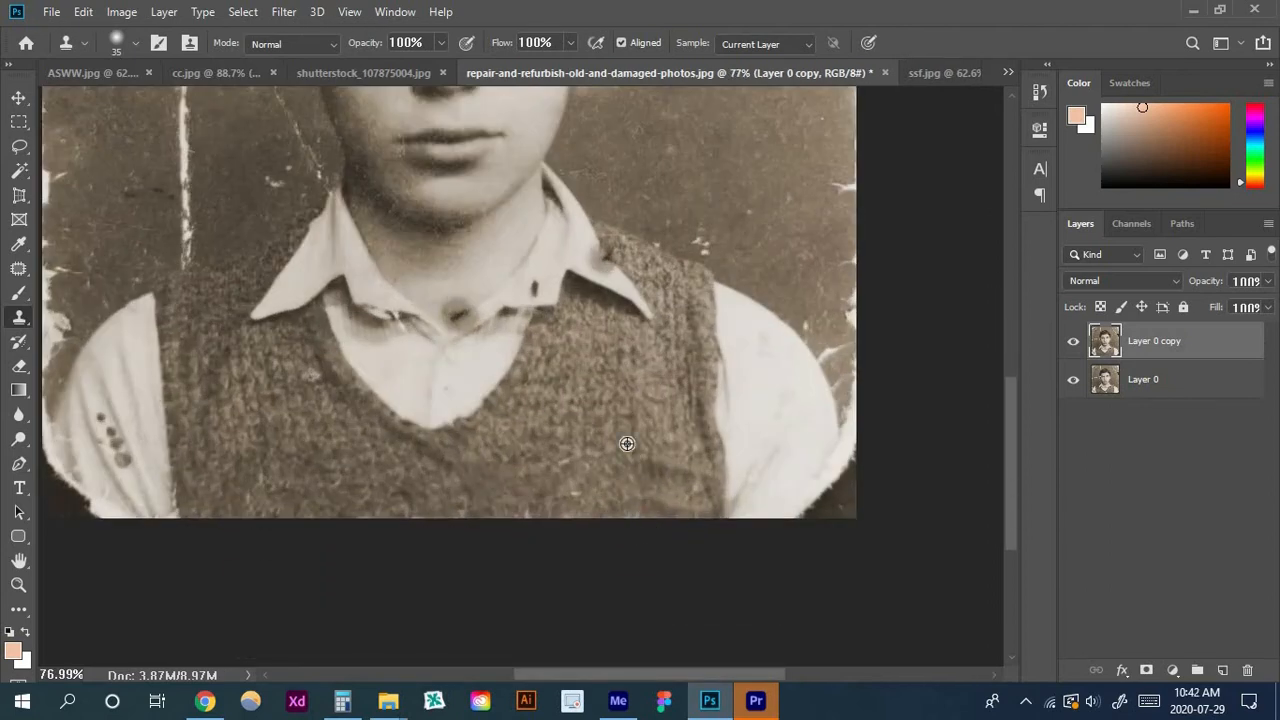
pyautogui.scroll(-2, 638, 441)
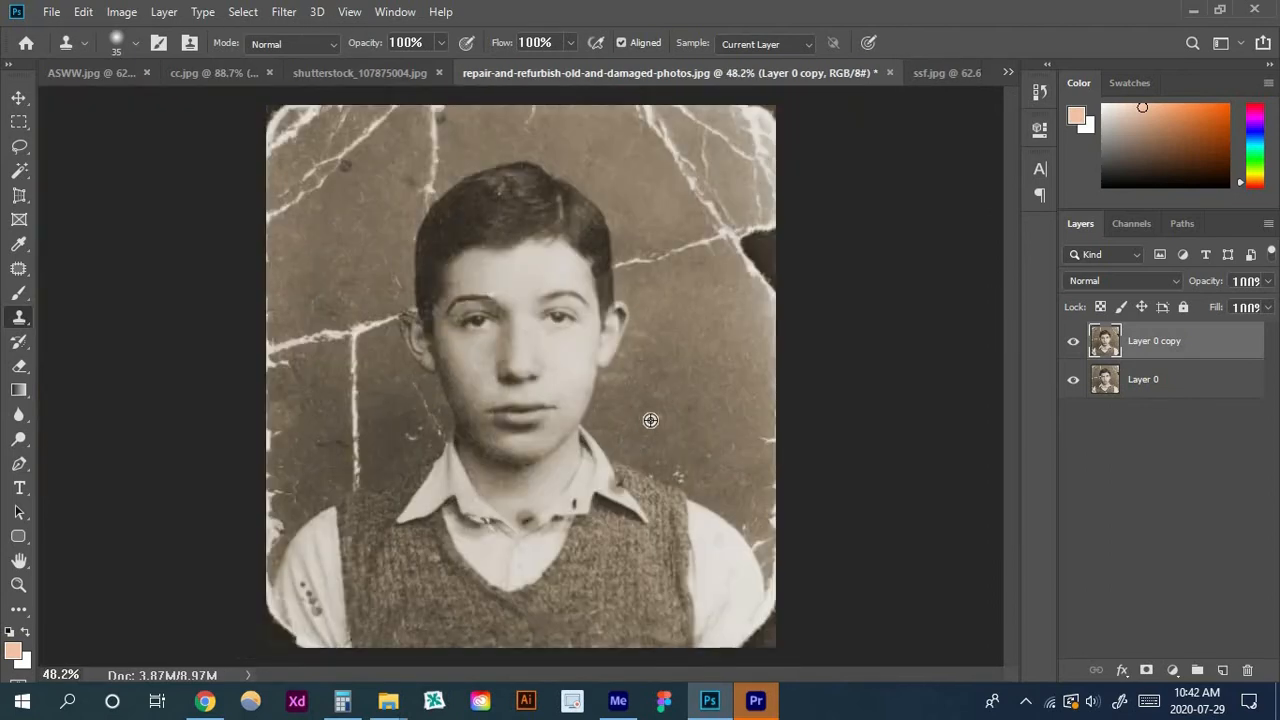
pyautogui.scroll(2, 432, 348)
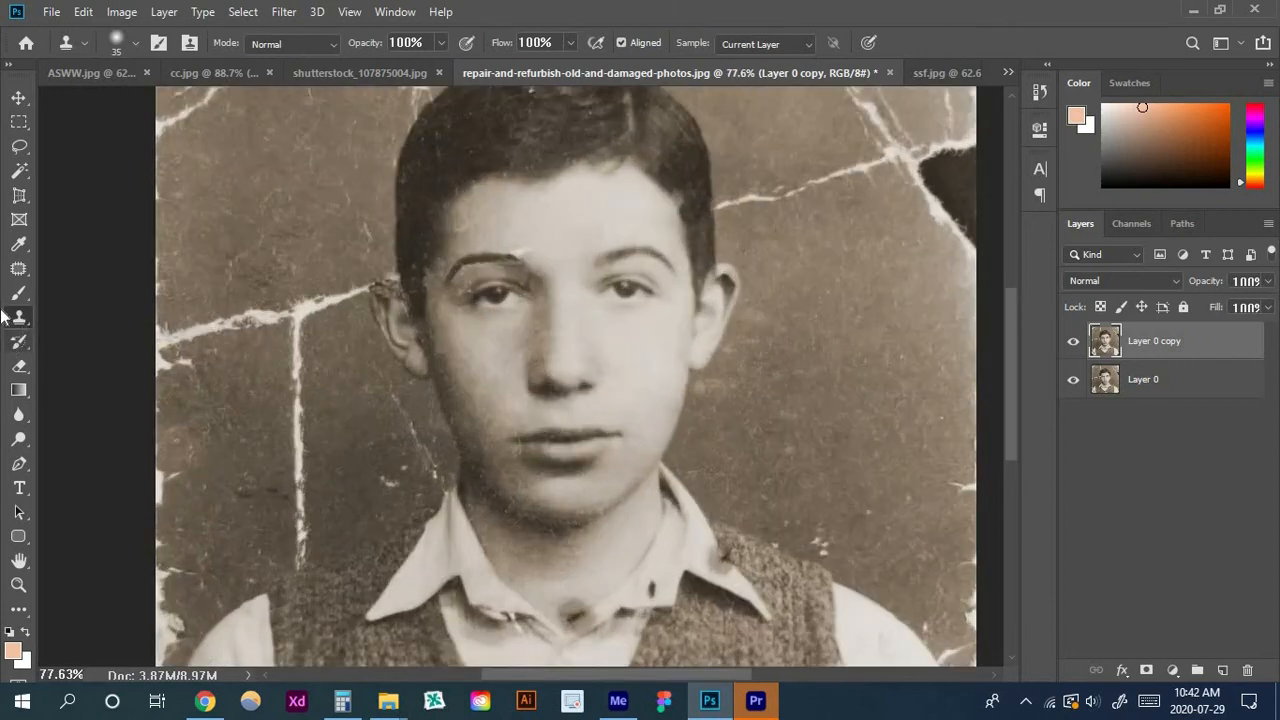
pyautogui.click(16, 270)
pyautogui.scroll(4, 486, 286)
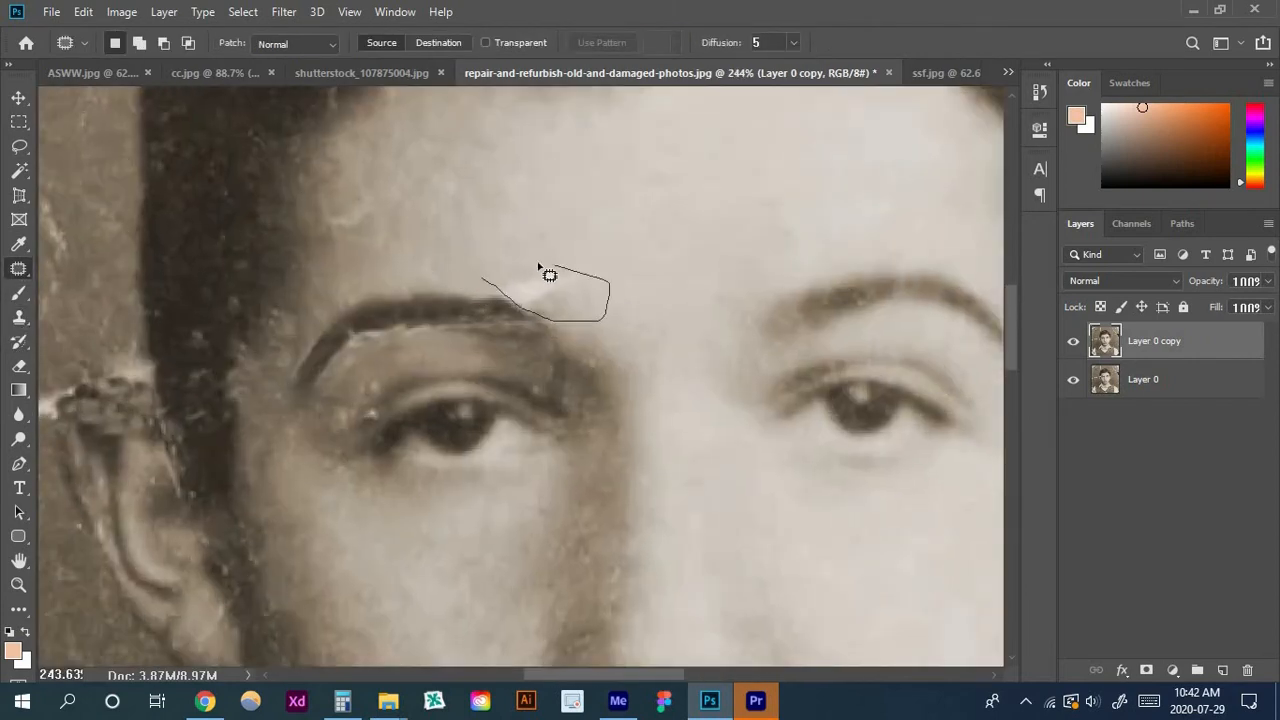
pyautogui.moveTo(490, 289)
pyautogui.mouseDown()
pyautogui.moveTo(615, 239)
pyautogui.moveTo(558, 253)
pyautogui.moveTo(630, 192)
pyautogui.mouseUp()
pyautogui.click(737, 221)
pyautogui.scroll(-2, 610, 283)
pyautogui.scroll(-1, 612, 287)
pyautogui.scroll(3, 560, 300)
pyautogui.click(629, 230)
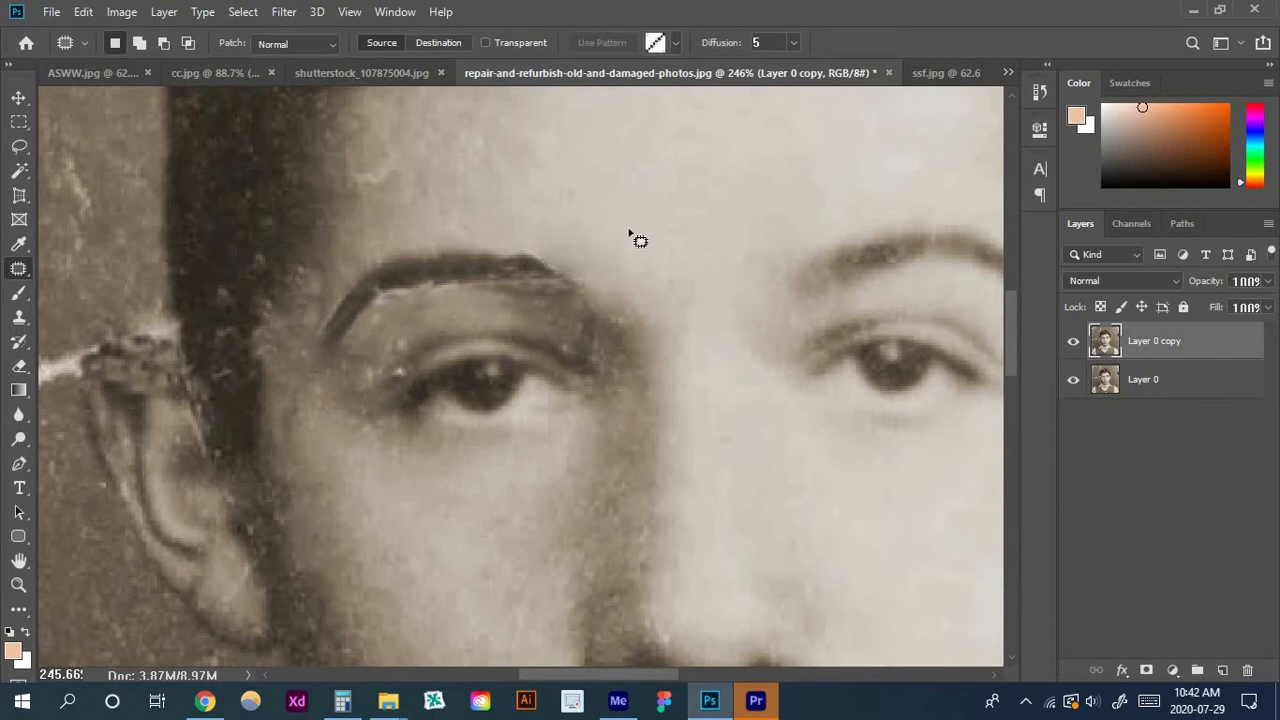
# Patch the light specks between the outer corner of the left eye and its eyebrow
pyautogui.scroll(-5, 640, 318)
pyautogui.scroll(5, 512, 400)
pyautogui.scroll(3, 474, 325)
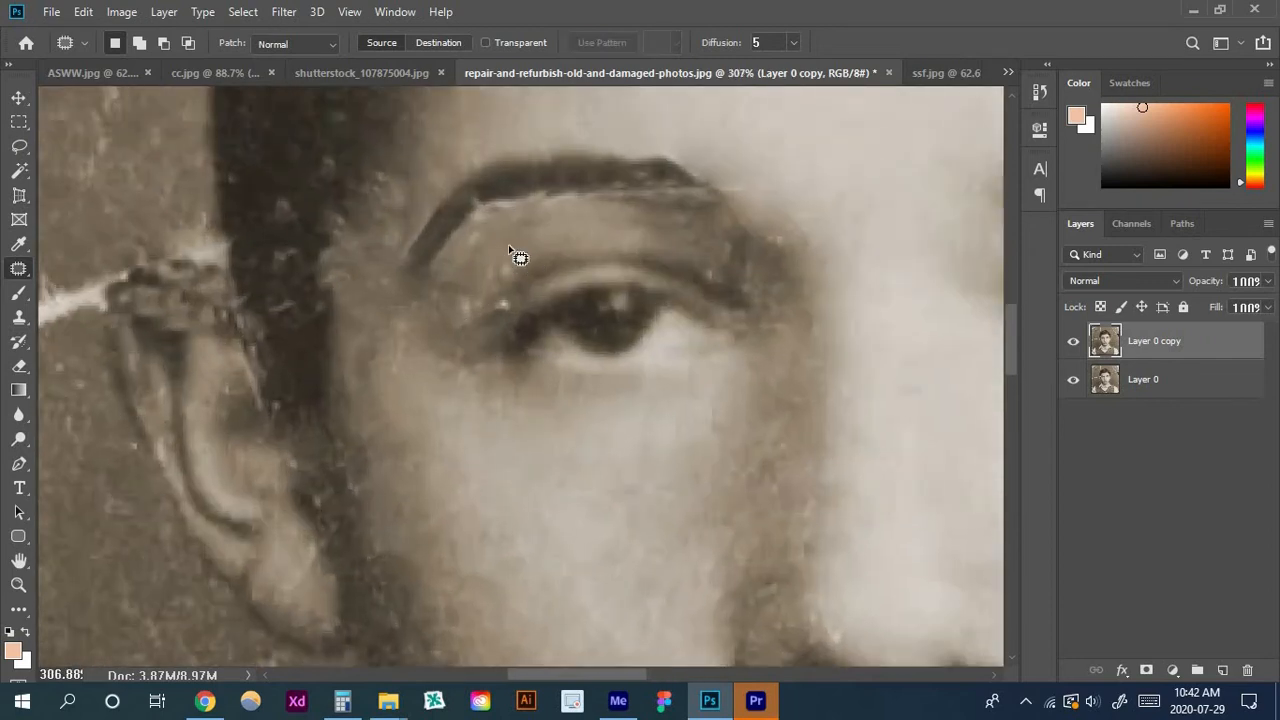
pyautogui.moveTo(497, 249); pyautogui.dragTo(495, 247)
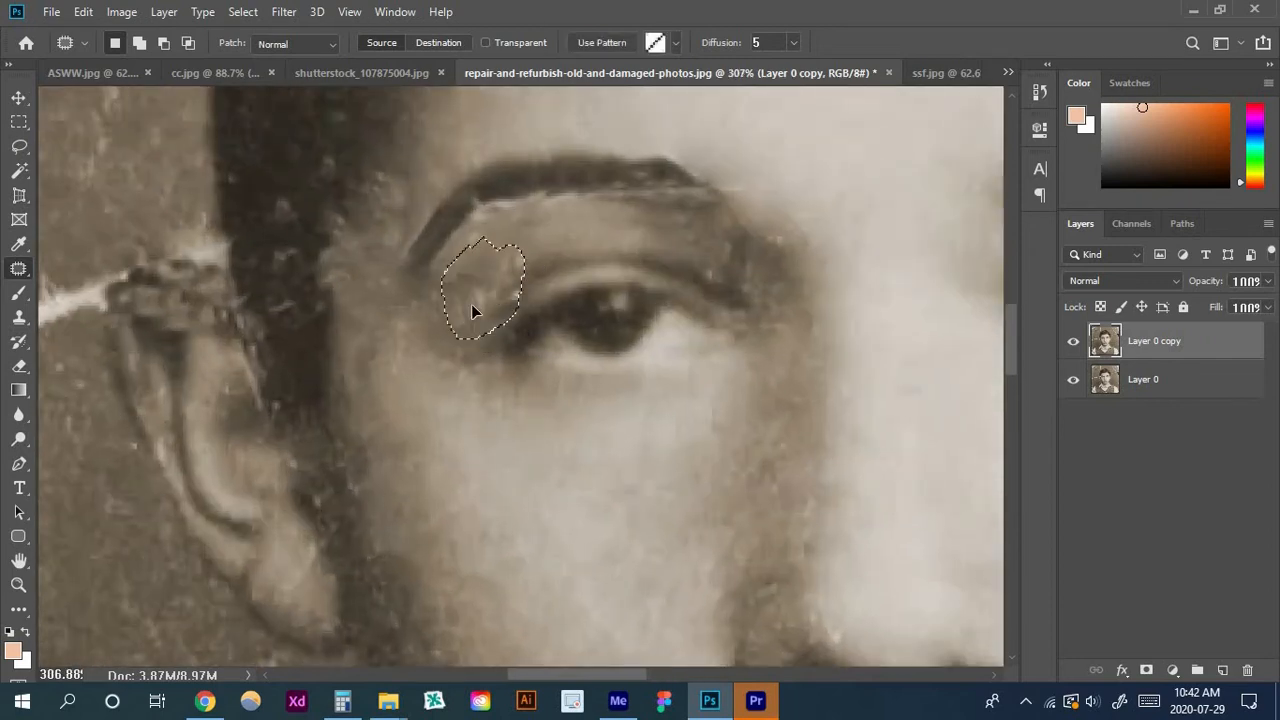
pyautogui.click(577, 377)
pyautogui.scroll(-3, 565, 370)
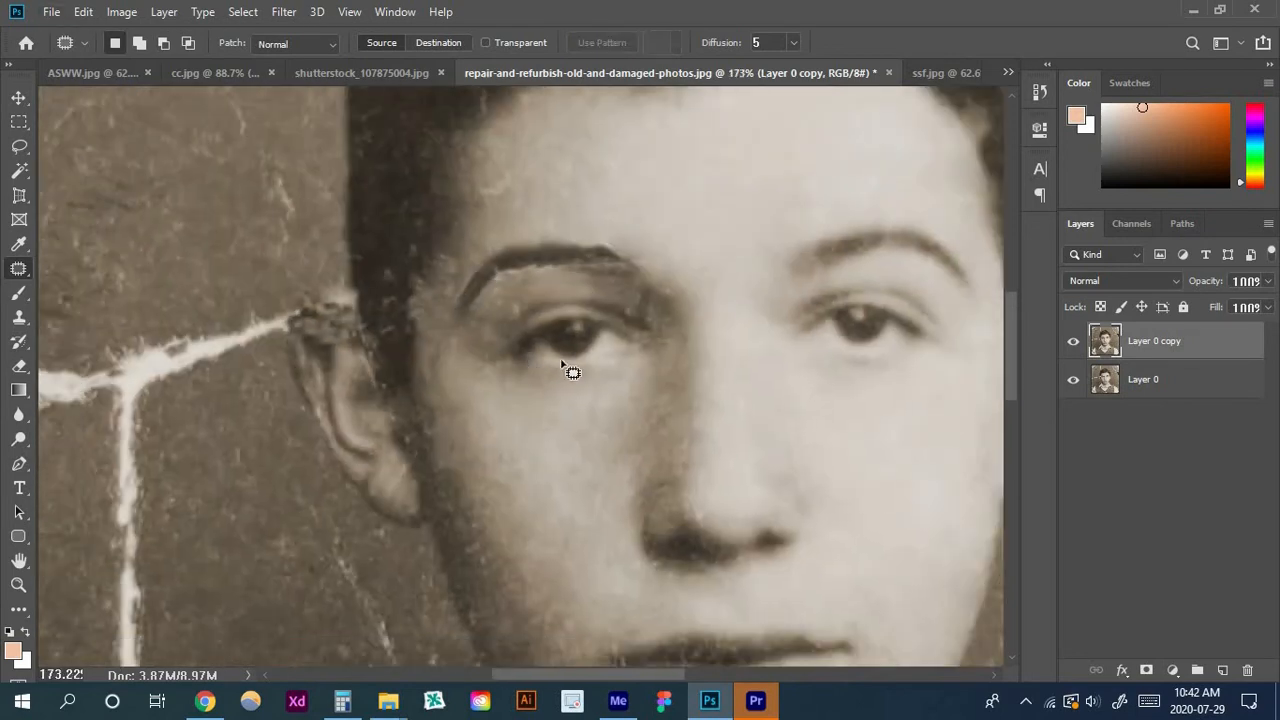
# Patch the small light spot on the tip of the nose with neighbouring skin
pyautogui.scroll(-2, 649, 534)
pyautogui.scroll(1, 635, 498)
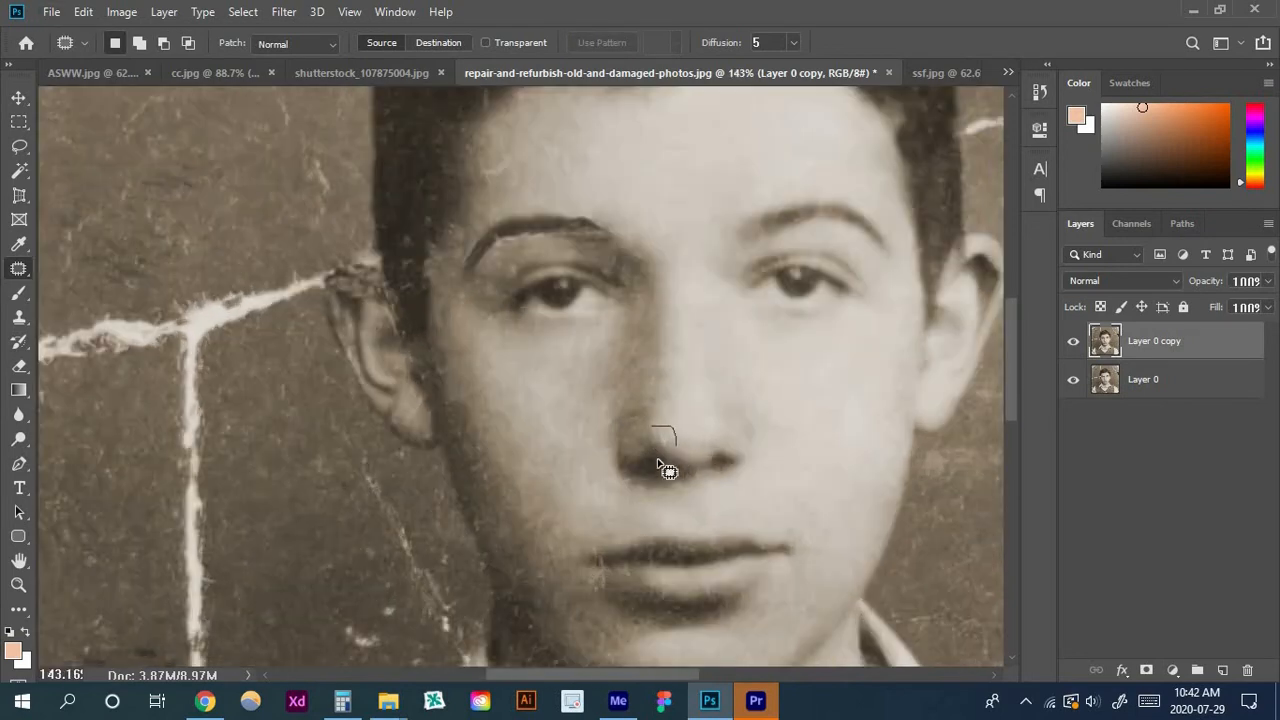
pyautogui.moveTo(662, 467); pyautogui.dragTo(673, 432)
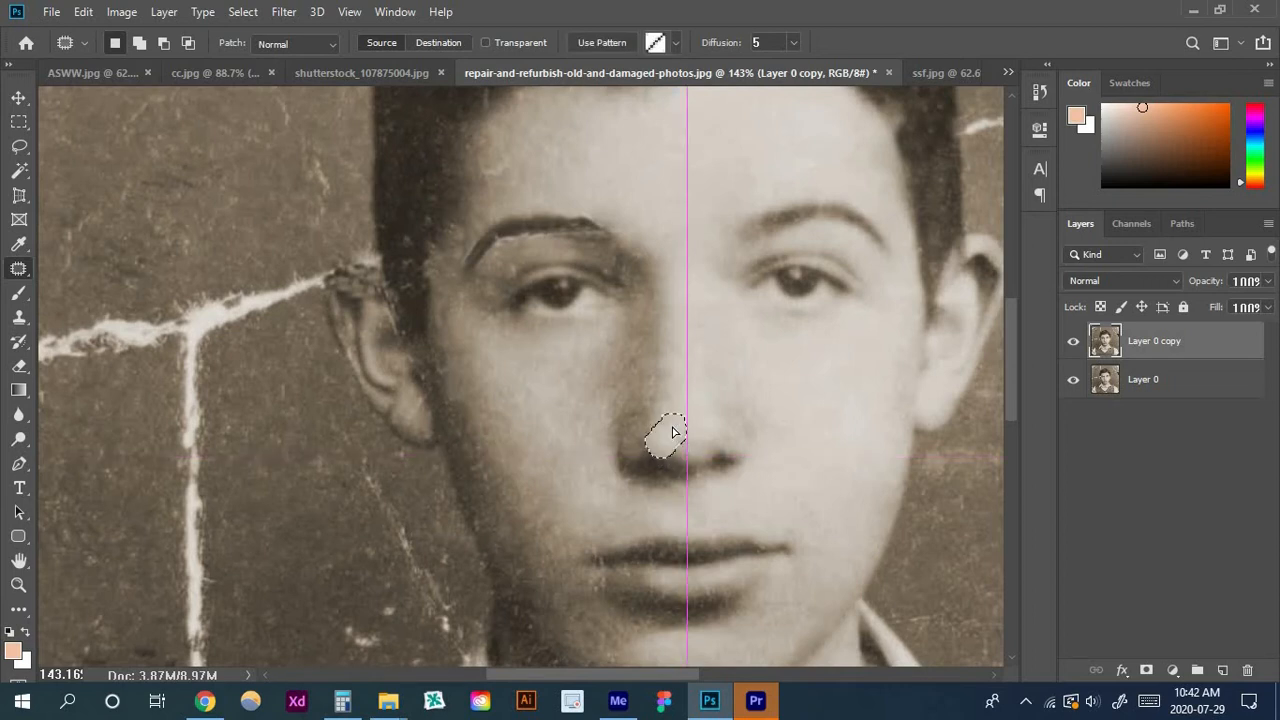
pyautogui.click(688, 428)
pyautogui.scroll(-3, 677, 463)
pyautogui.scroll(-2, 727, 432)
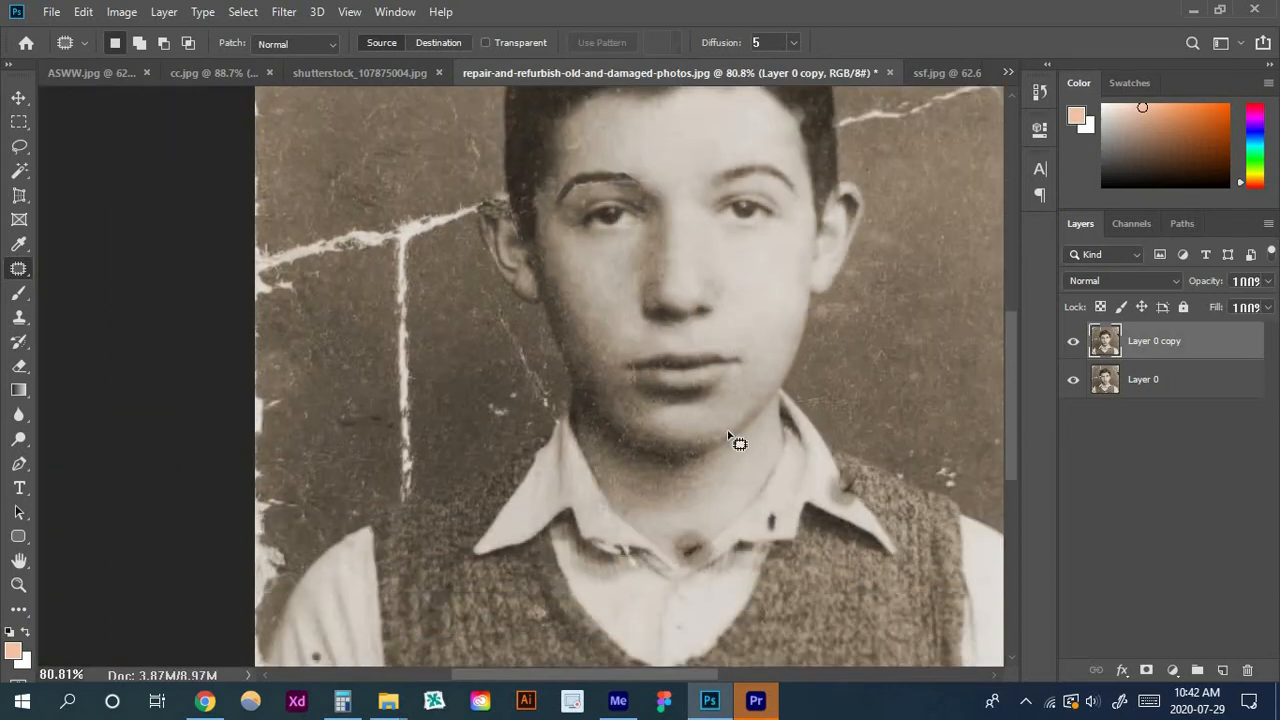
# Patch the dark stain at the base of the neck with clean skin from above and compare before and after
pyautogui.scroll(-1, 710, 480)
pyautogui.scroll(4, 680, 474)
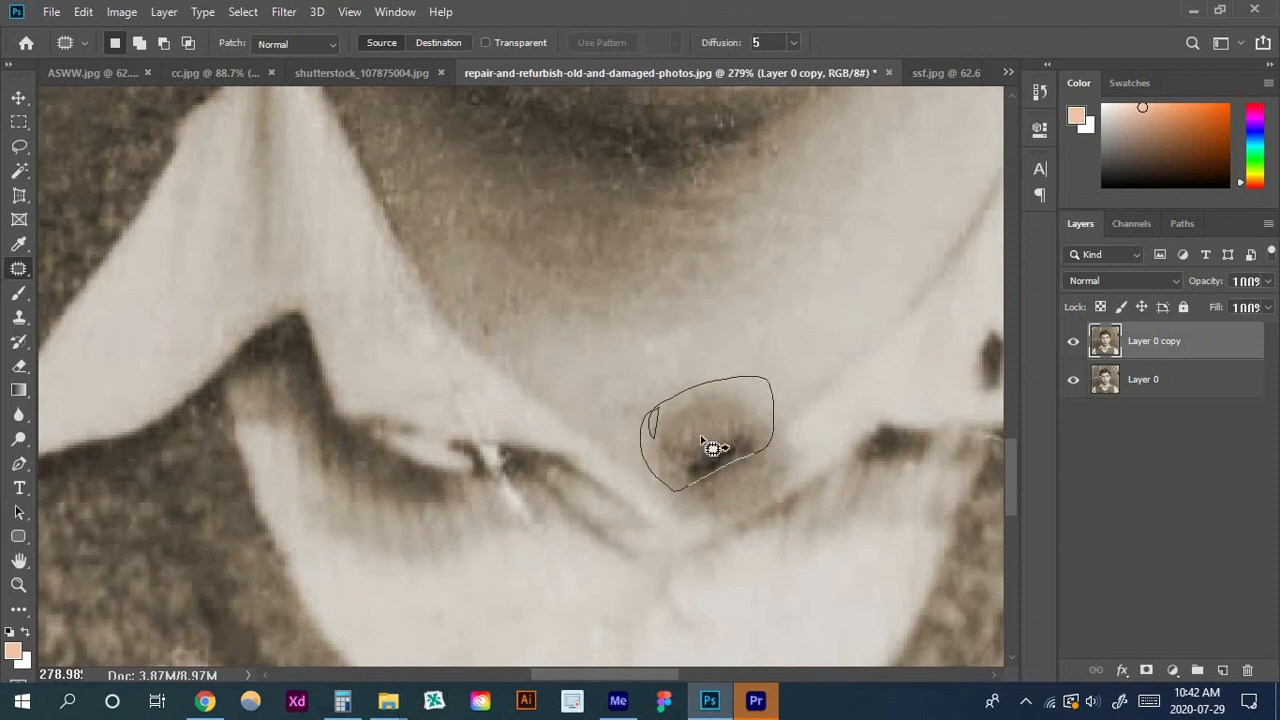
pyautogui.moveTo(709, 429); pyautogui.dragTo(762, 326)
pyautogui.scroll(-3, 666, 373)
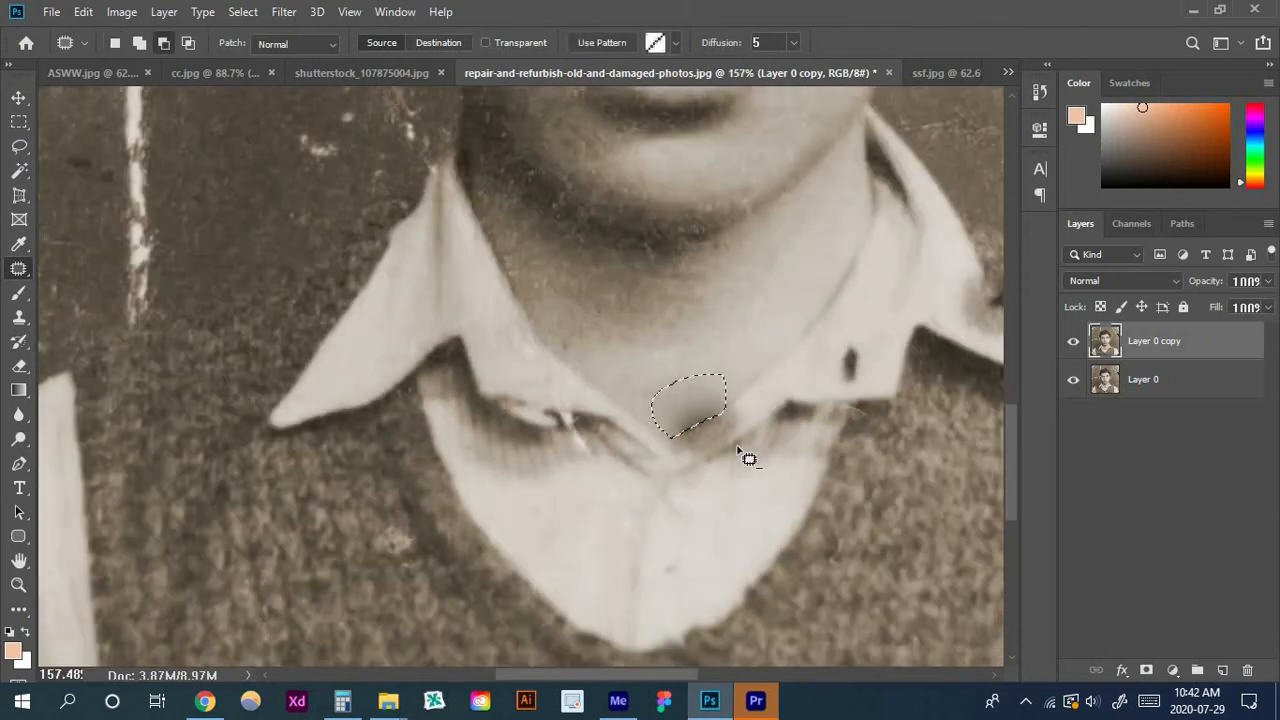
pyautogui.click(740, 432)
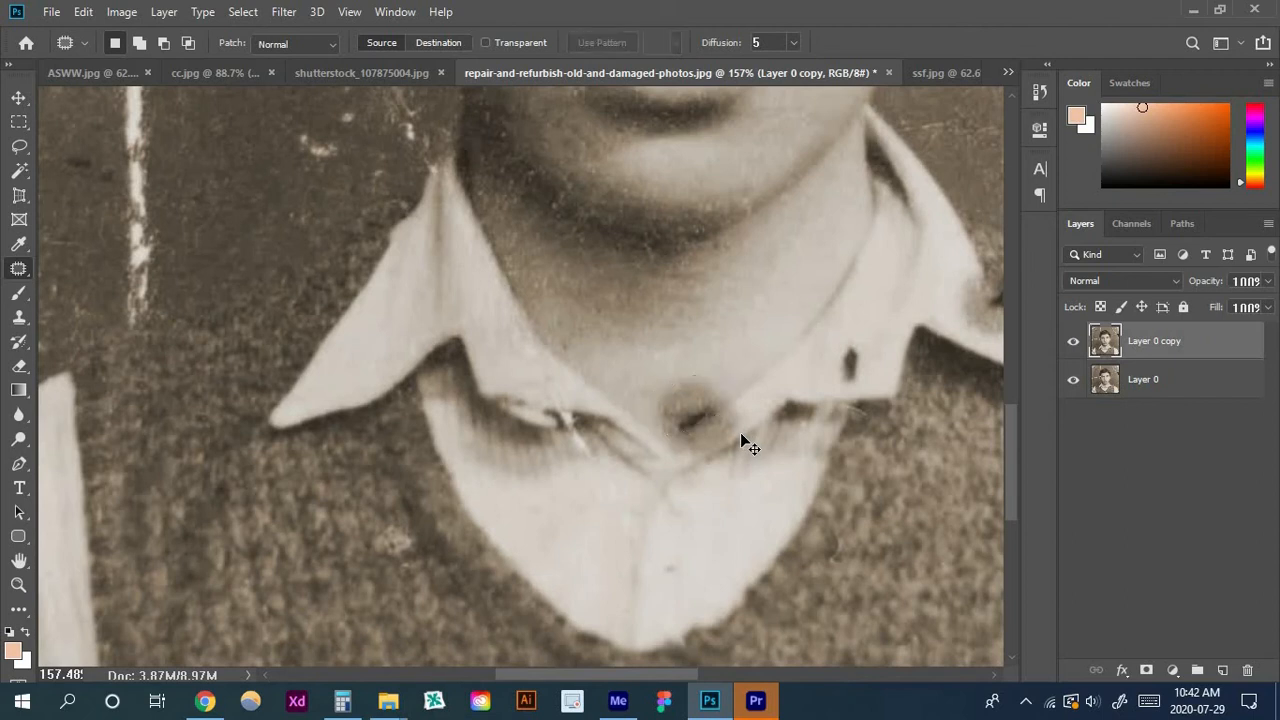
pyautogui.hotkey('ctrl', 'shift', 'z')
pyautogui.hotkey('ctrl', 'shift', 'z')
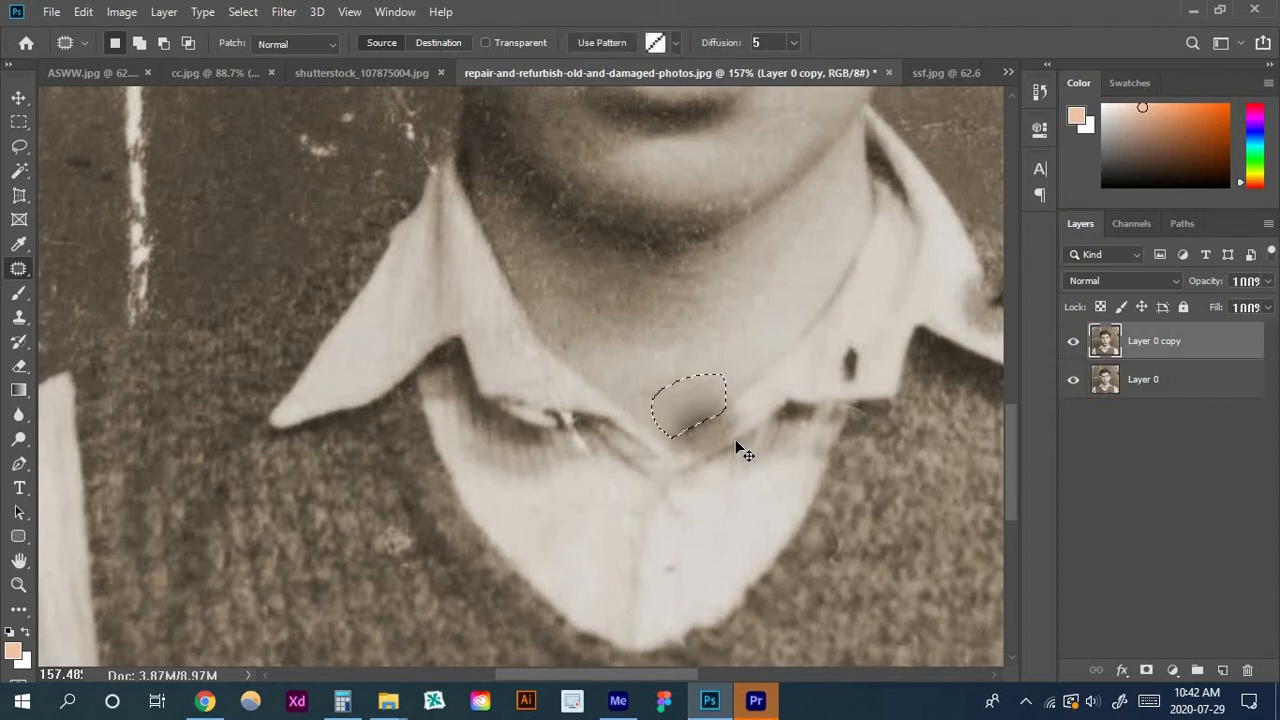
pyautogui.click(735, 441)
# Patch the lower edge of the neck stain, just above where the collar halves meet, with a lighter area
pyautogui.hscroll(-3, 722, 431)
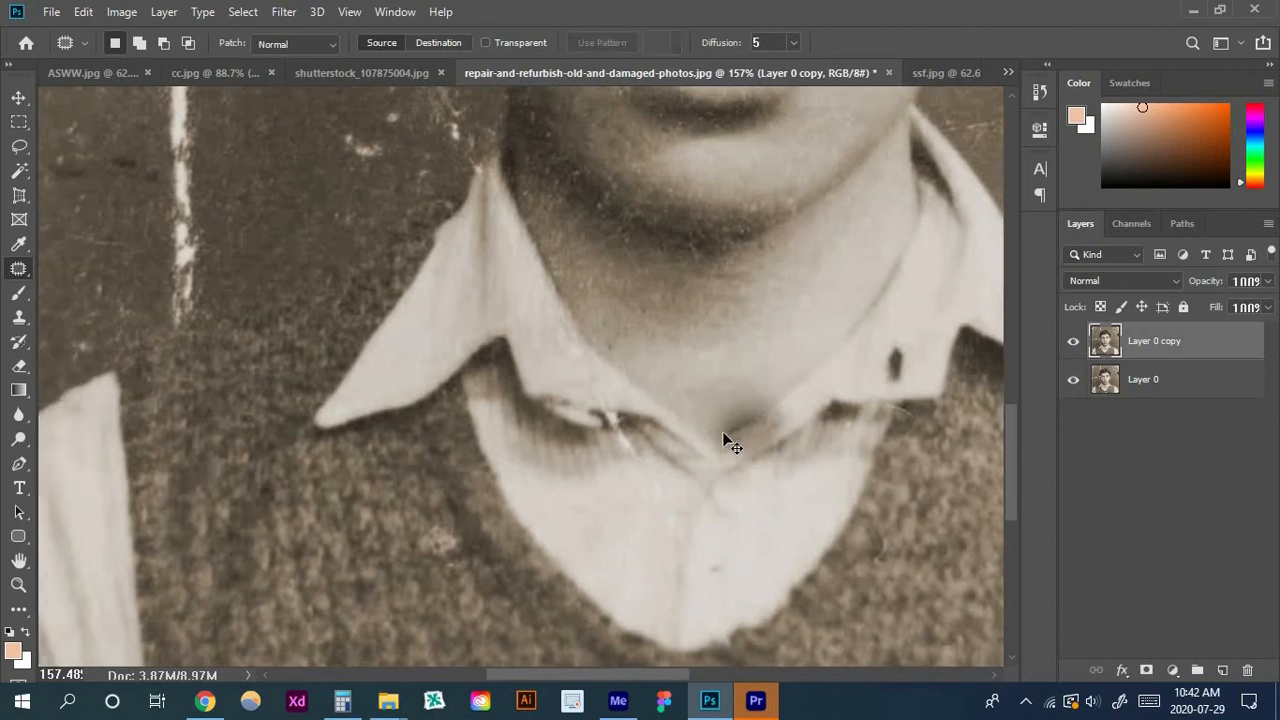
pyautogui.hscroll(-2, 790, 450)
pyautogui.scroll(5, 750, 450)
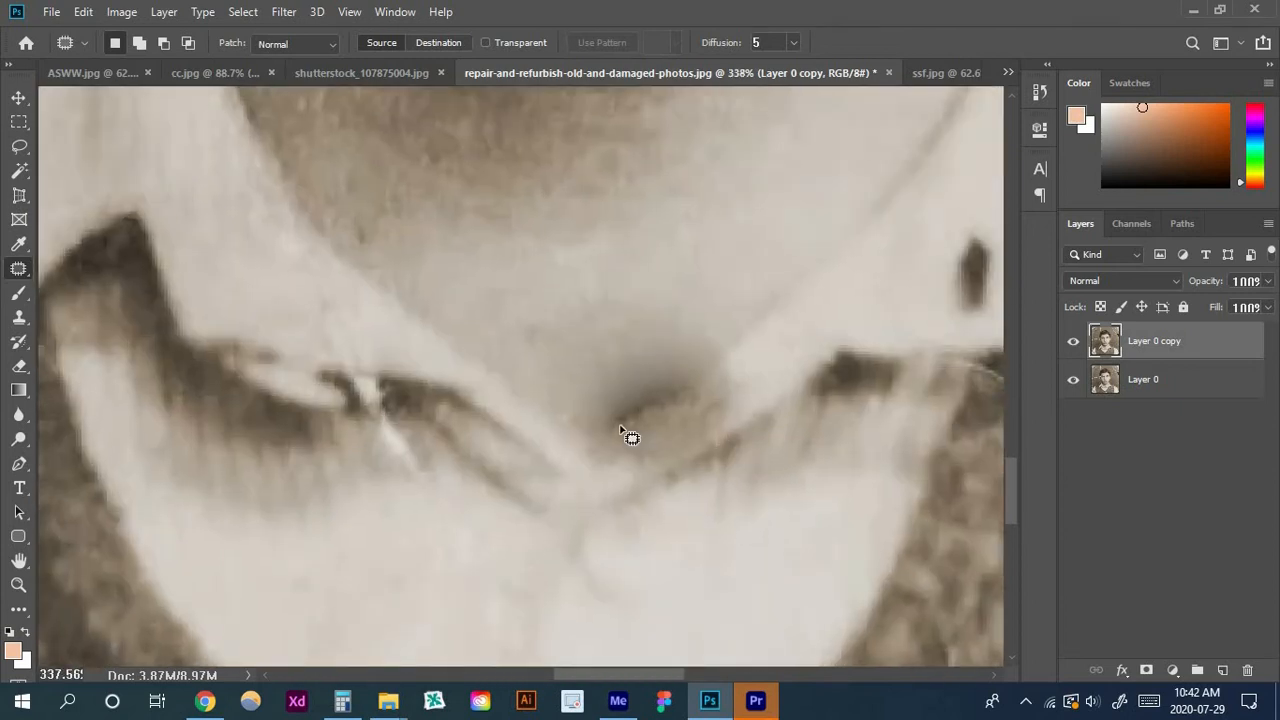
pyautogui.moveTo(613, 450)
pyautogui.mouseDown()
pyautogui.moveTo(615, 412)
pyautogui.moveTo(810, 338)
pyautogui.mouseUp()
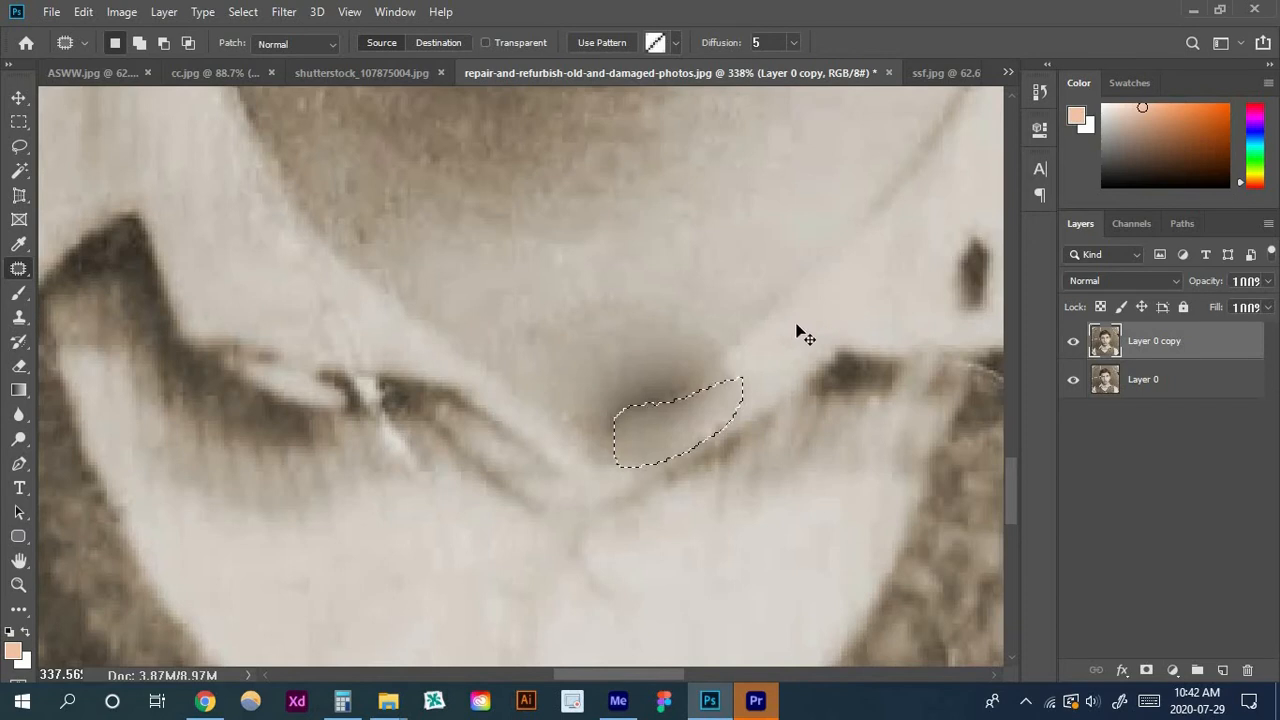
pyautogui.click(686, 371)
pyautogui.scroll(-3, 663, 429)
# Patch the remaining dark shading at the base of the neck with the clean skin above it
pyautogui.scroll(3, 660, 367)
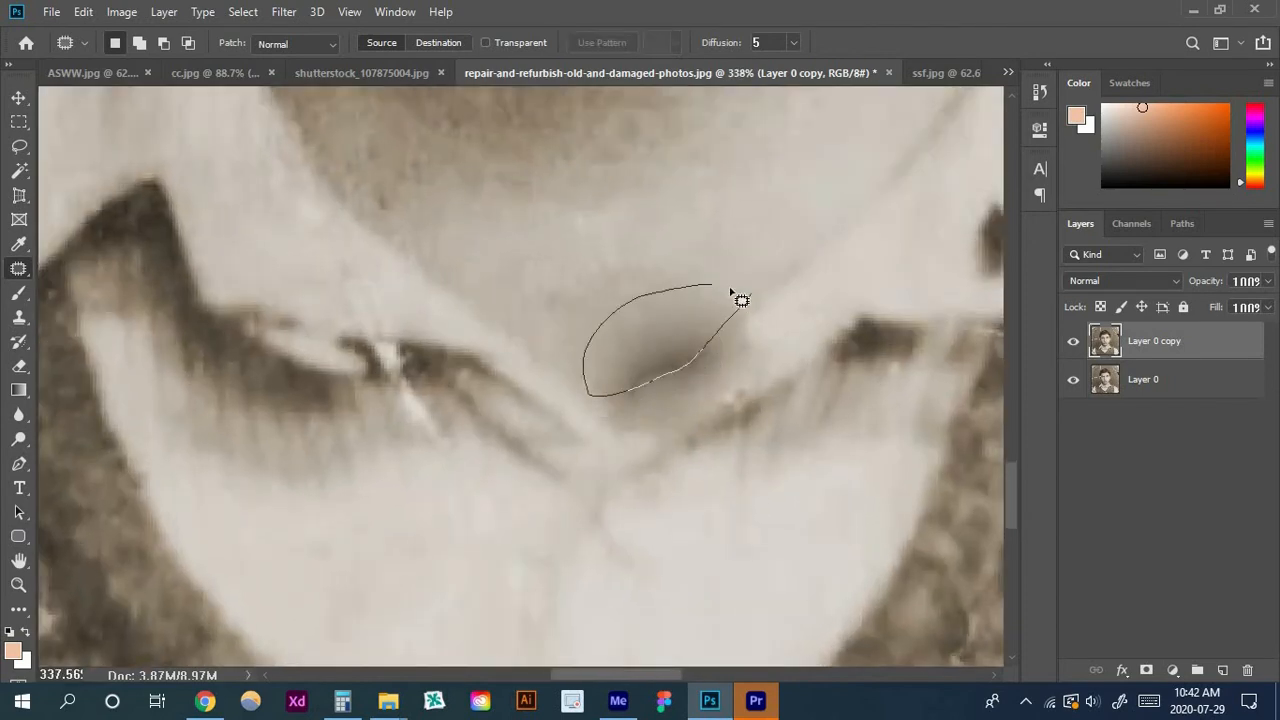
pyautogui.moveTo(731, 292); pyautogui.dragTo(736, 296)
pyautogui.moveTo(671, 327); pyautogui.dragTo(661, 246)
pyautogui.scroll(-4, 663, 329)
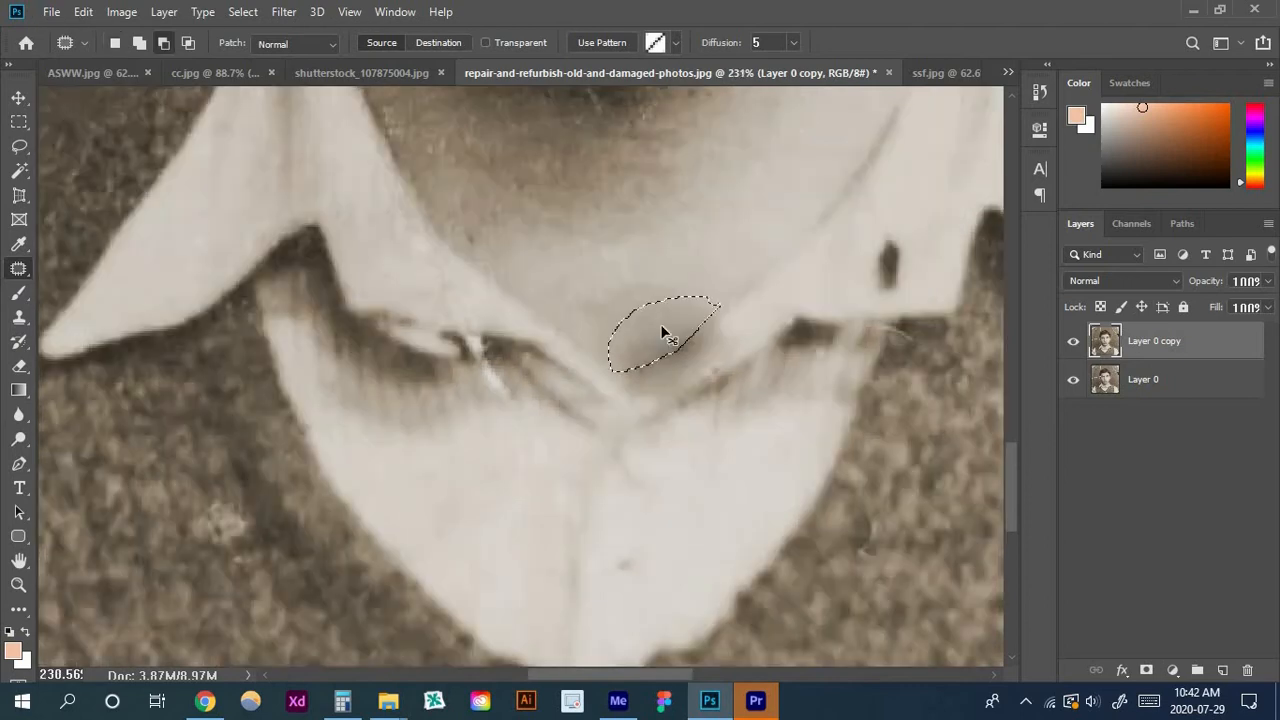
pyautogui.click(580, 373)
pyautogui.scroll(-9, 579, 372)
# Patch away the dark spot on the right collar flap and the stain at the collar's outer edge beside the vest
pyautogui.scroll(6, 732, 352)
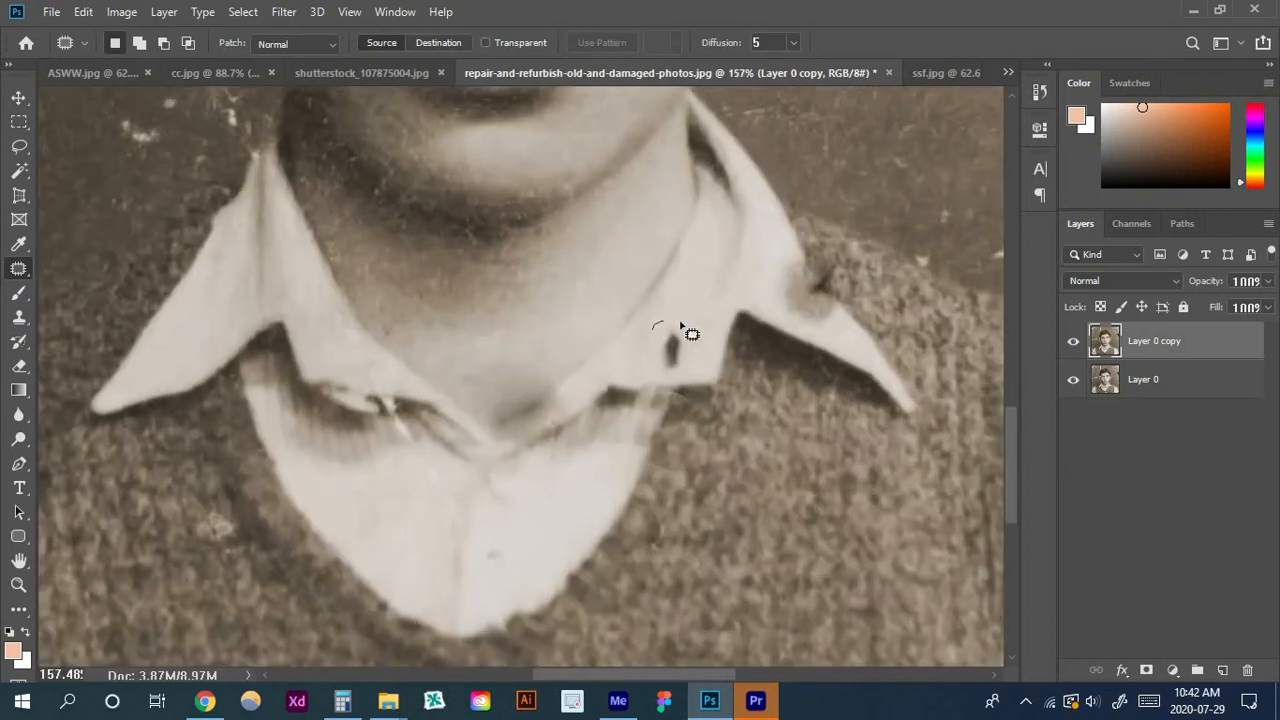
pyautogui.moveTo(686, 341); pyautogui.dragTo(687, 288)
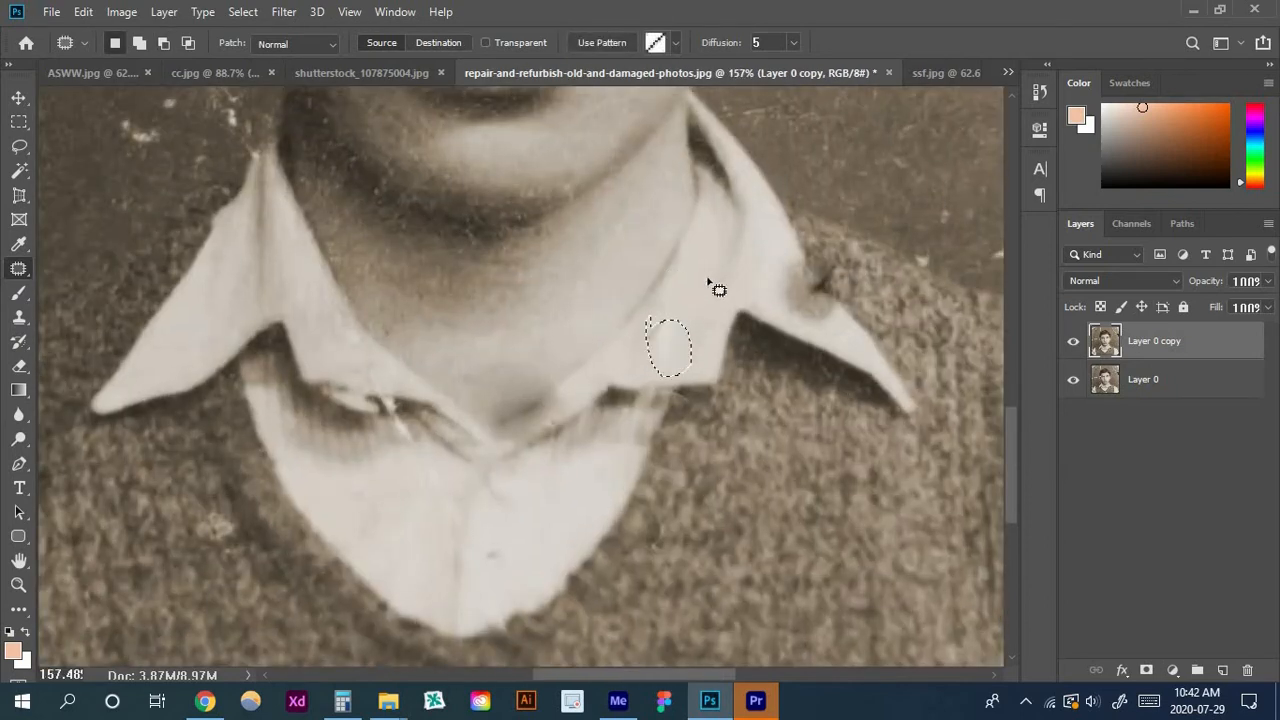
pyautogui.hotkey('ctrl', 'd')
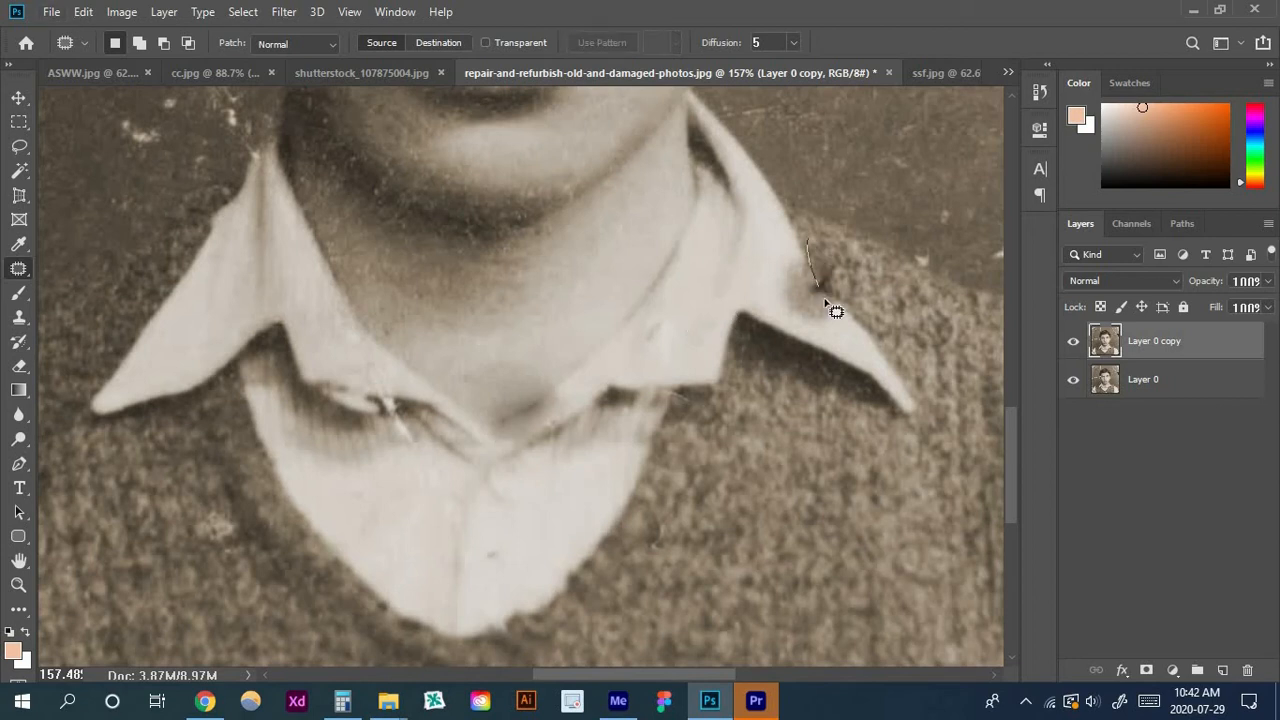
pyautogui.moveTo(823, 239)
pyautogui.mouseDown()
pyautogui.moveTo(809, 240)
pyautogui.moveTo(881, 304)
pyautogui.moveTo(865, 329)
pyautogui.mouseUp()
pyautogui.hotkey('ctrl', 'd')
# Patch the row of dark round spots on the left sleeve with clean fabric from above
pyautogui.scroll(-5, 670, 330)
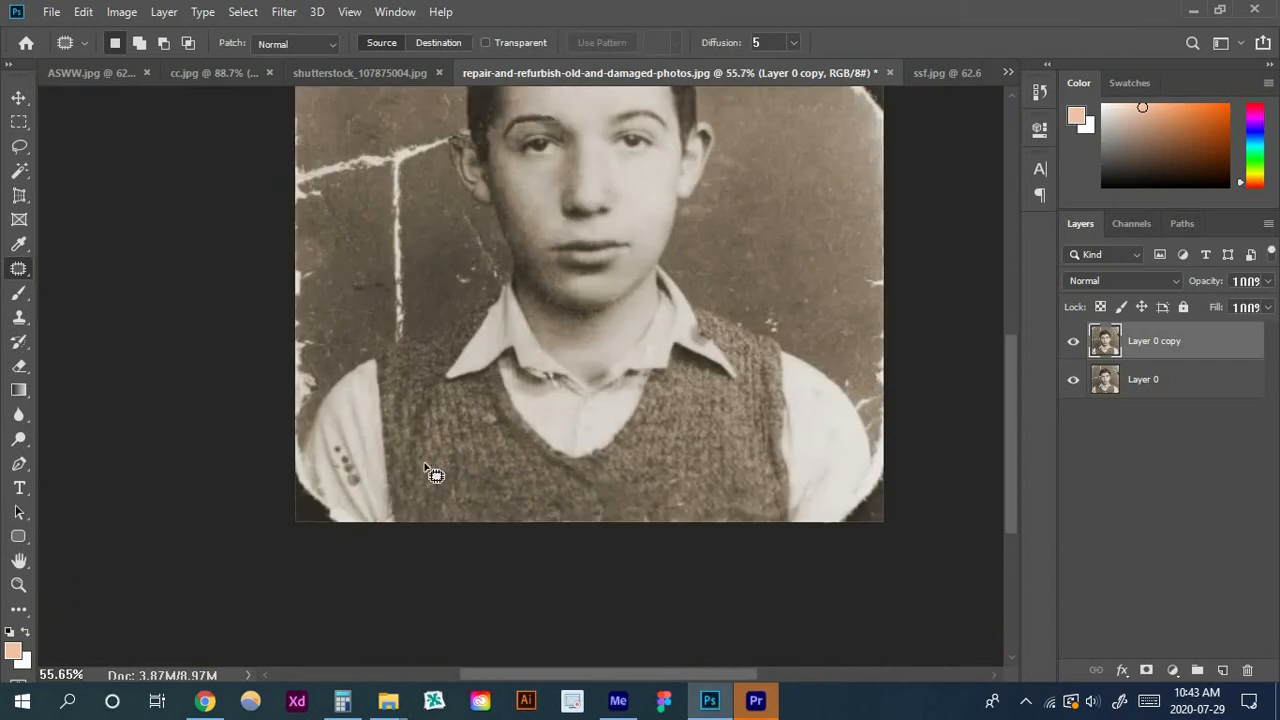
pyautogui.scroll(2, 300, 450)
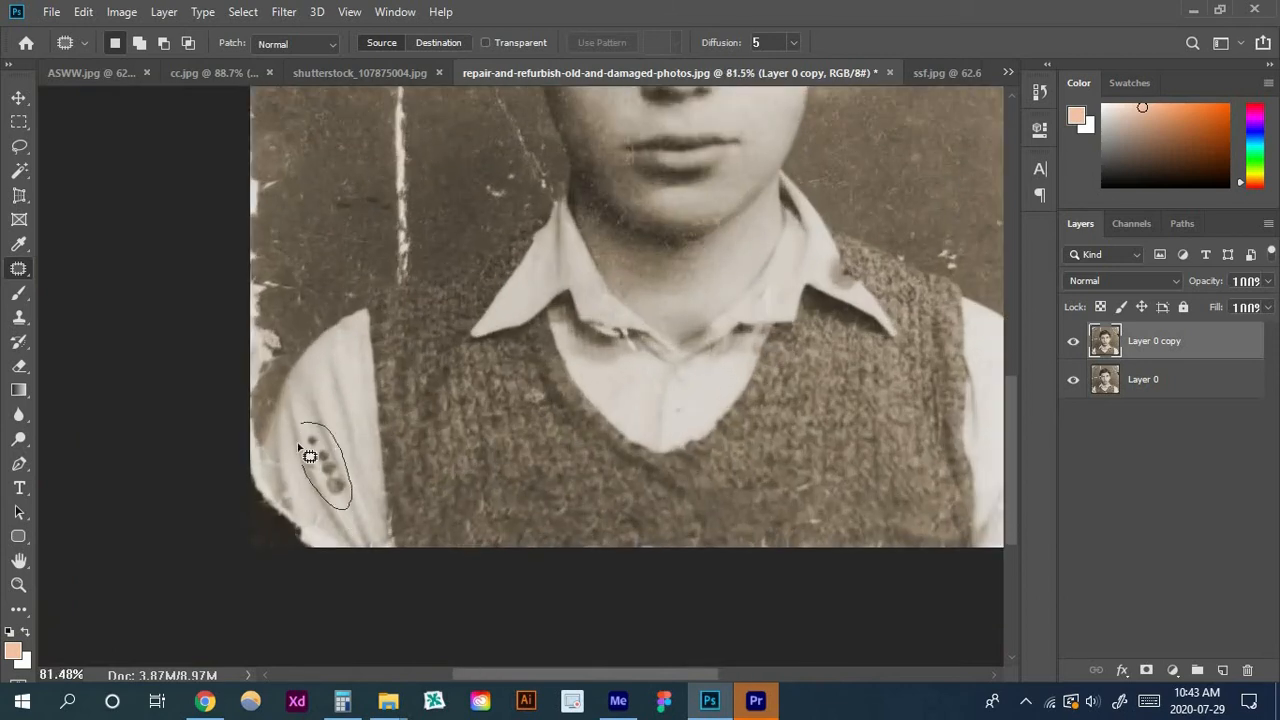
pyautogui.moveTo(319, 456); pyautogui.dragTo(338, 407)
pyautogui.hotkey('ctrl', 'd')
pyautogui.scroll(-3, 349, 443)
pyautogui.scroll(3, 640, 462)
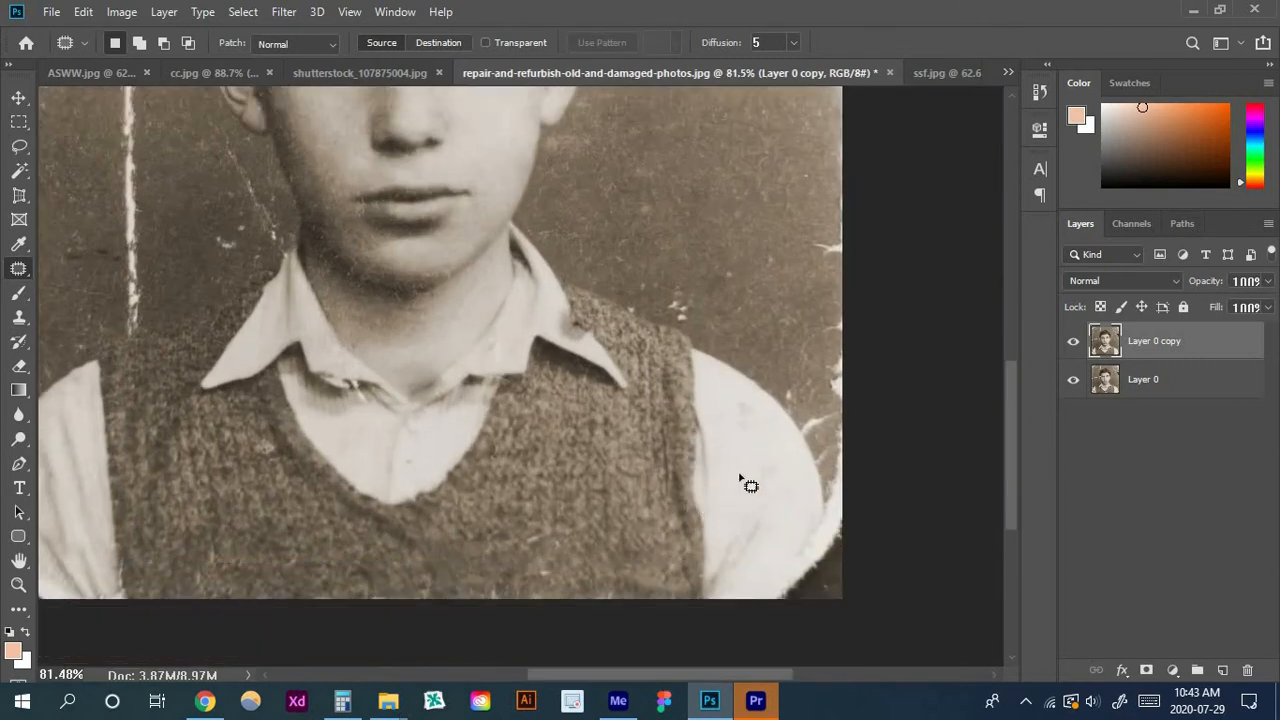
# Patch away the white specks on the background just above the right shoulder with clean backdrop nearby
pyautogui.scroll(-3, 738, 475)
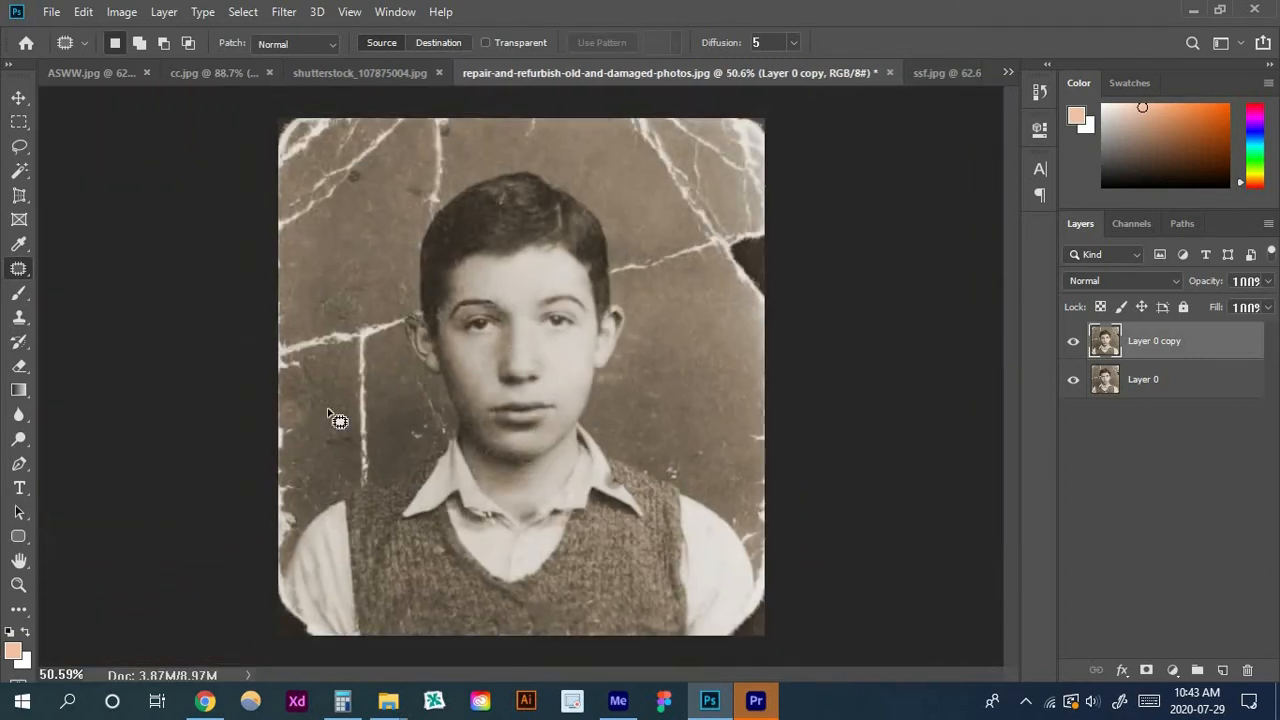
pyautogui.scroll(2, 338, 420)
pyautogui.scroll(-1, 629, 491)
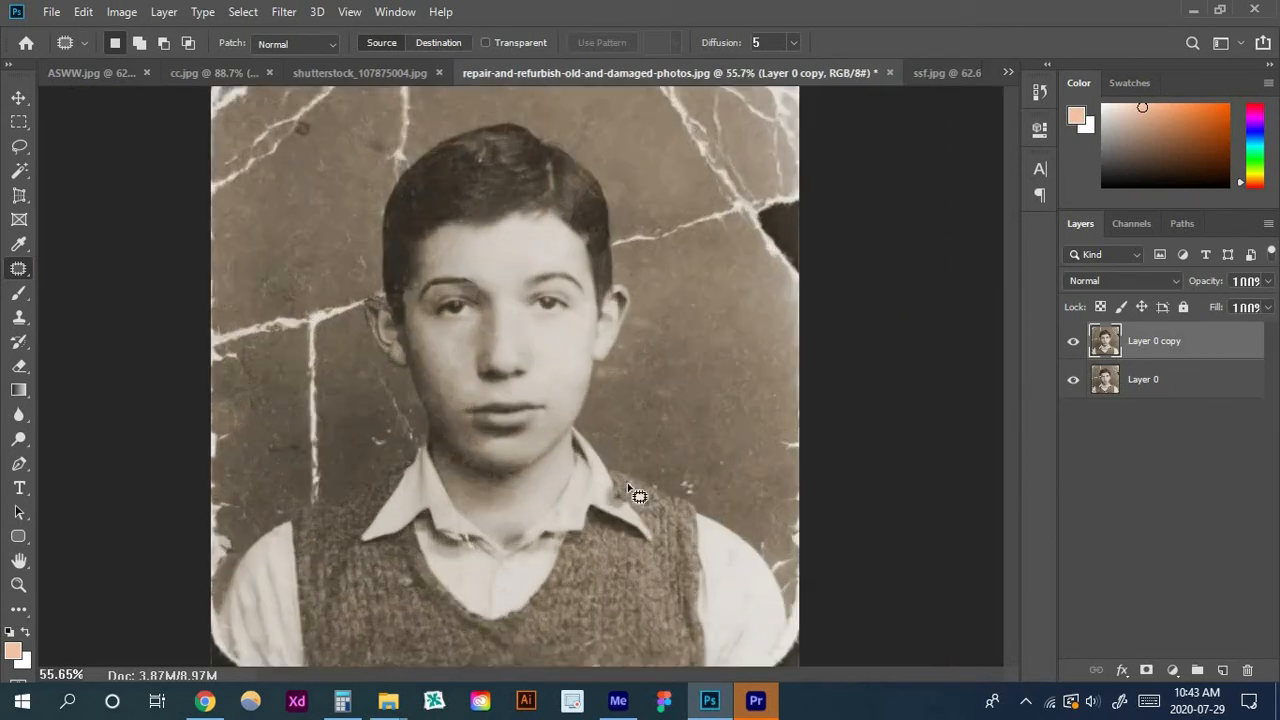
pyautogui.scroll(2, 617, 514)
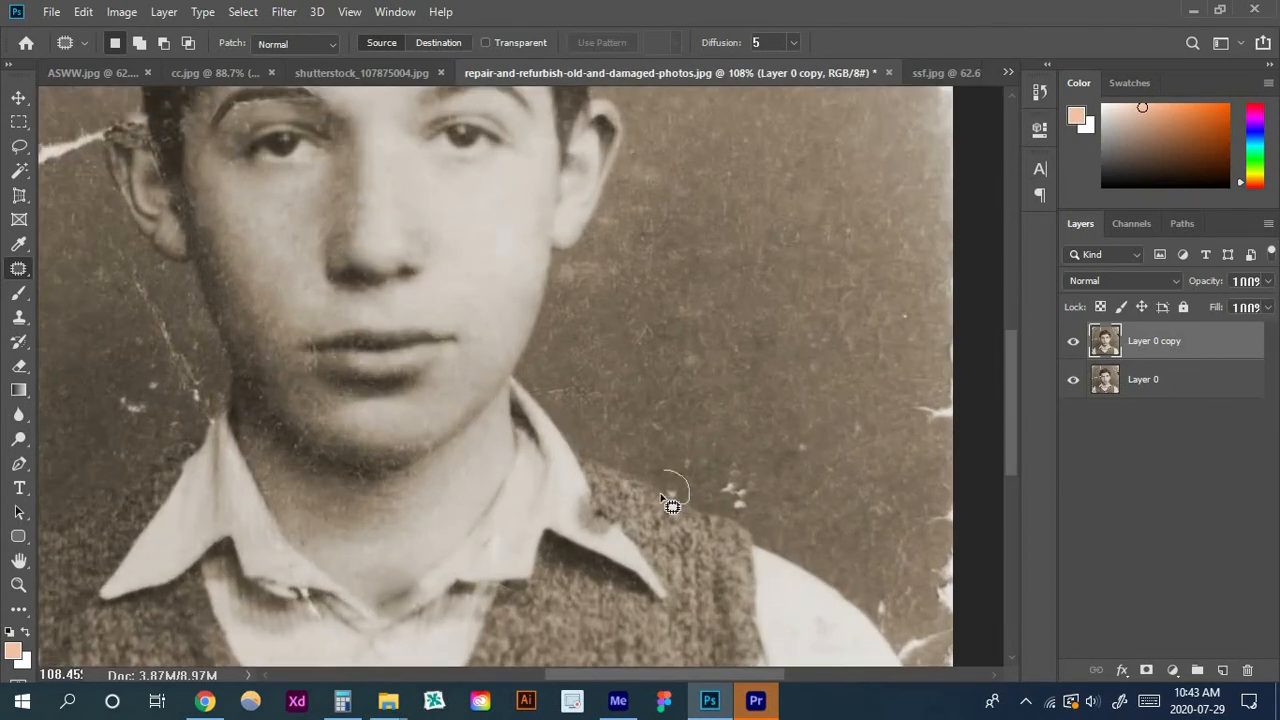
pyautogui.moveTo(662, 497); pyautogui.dragTo(672, 487)
pyautogui.click(722, 461)
pyautogui.moveTo(740, 441)
pyautogui.mouseDown()
pyautogui.moveTo(773, 499)
pyautogui.moveTo(742, 517)
pyautogui.mouseUp()
pyautogui.moveTo(740, 455); pyautogui.dragTo(772, 462)
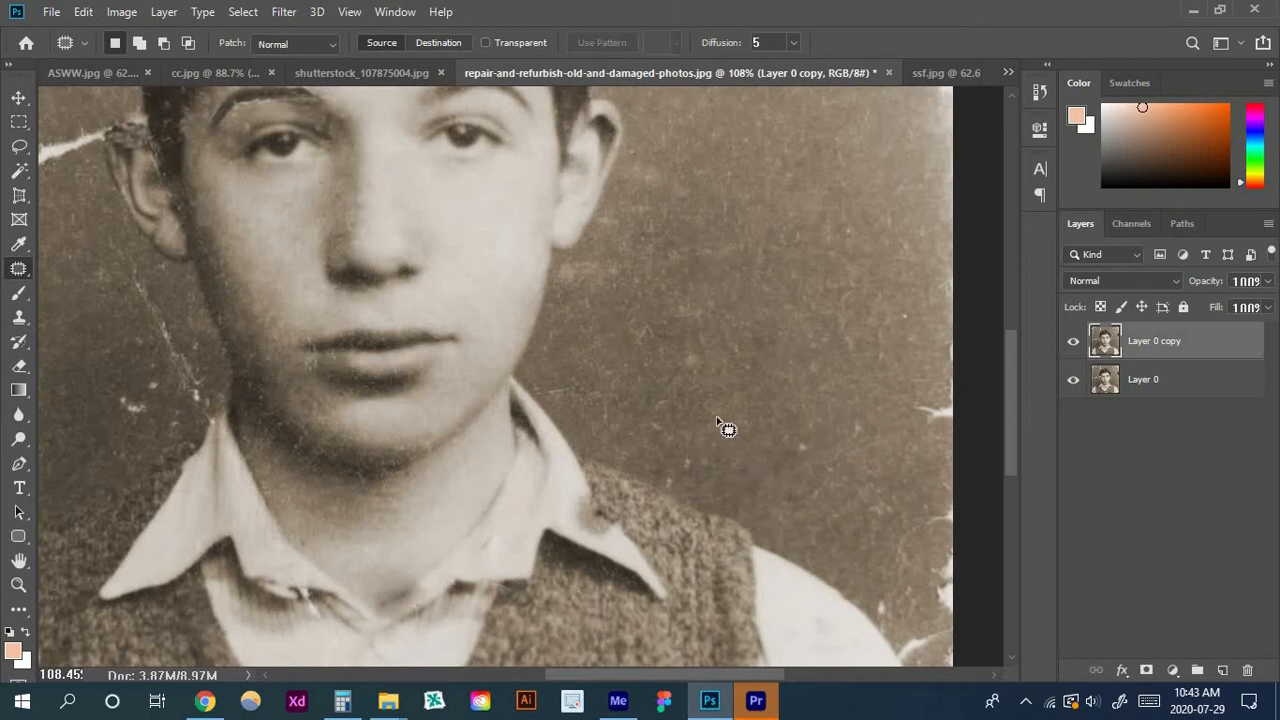
# Patch the blemish on the forehead above the left eyebrow with clean skin beside it, and clear the selection
pyautogui.scroll(-5, 725, 432)
pyautogui.scroll(5, 471, 337)
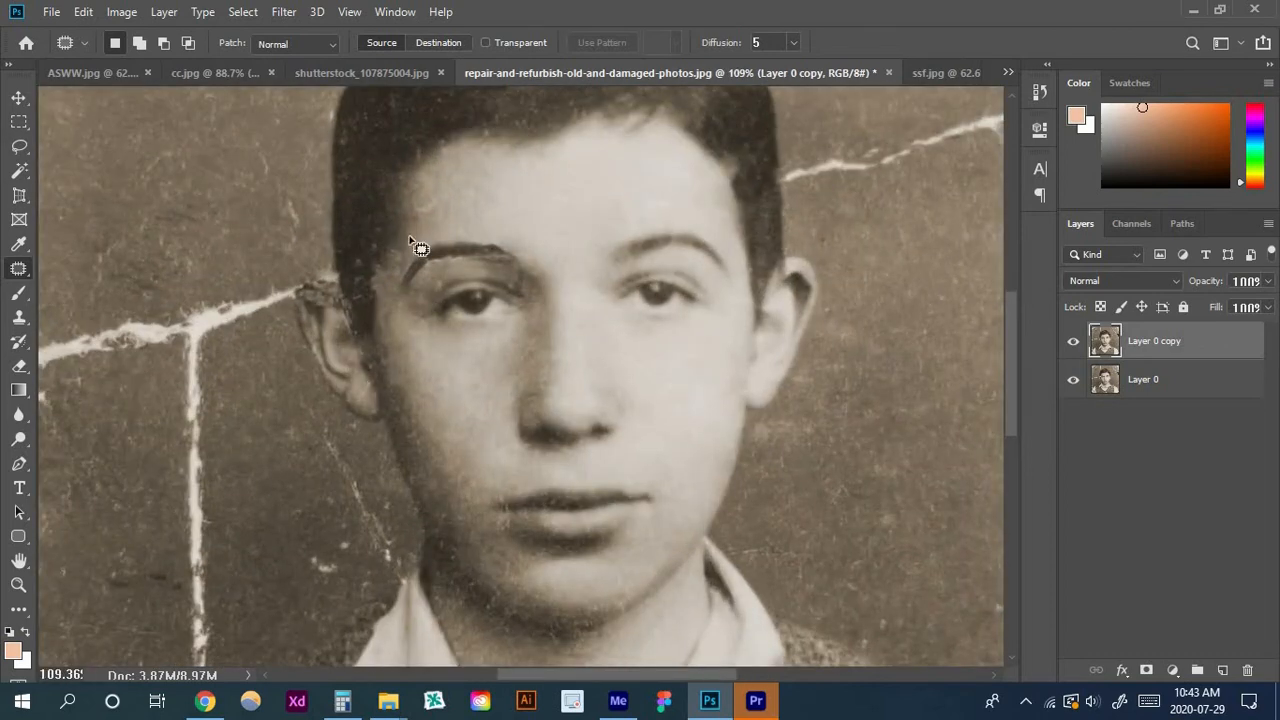
pyautogui.moveTo(409, 200); pyautogui.dragTo(405, 206)
pyautogui.moveTo(424, 205); pyautogui.dragTo(464, 197)
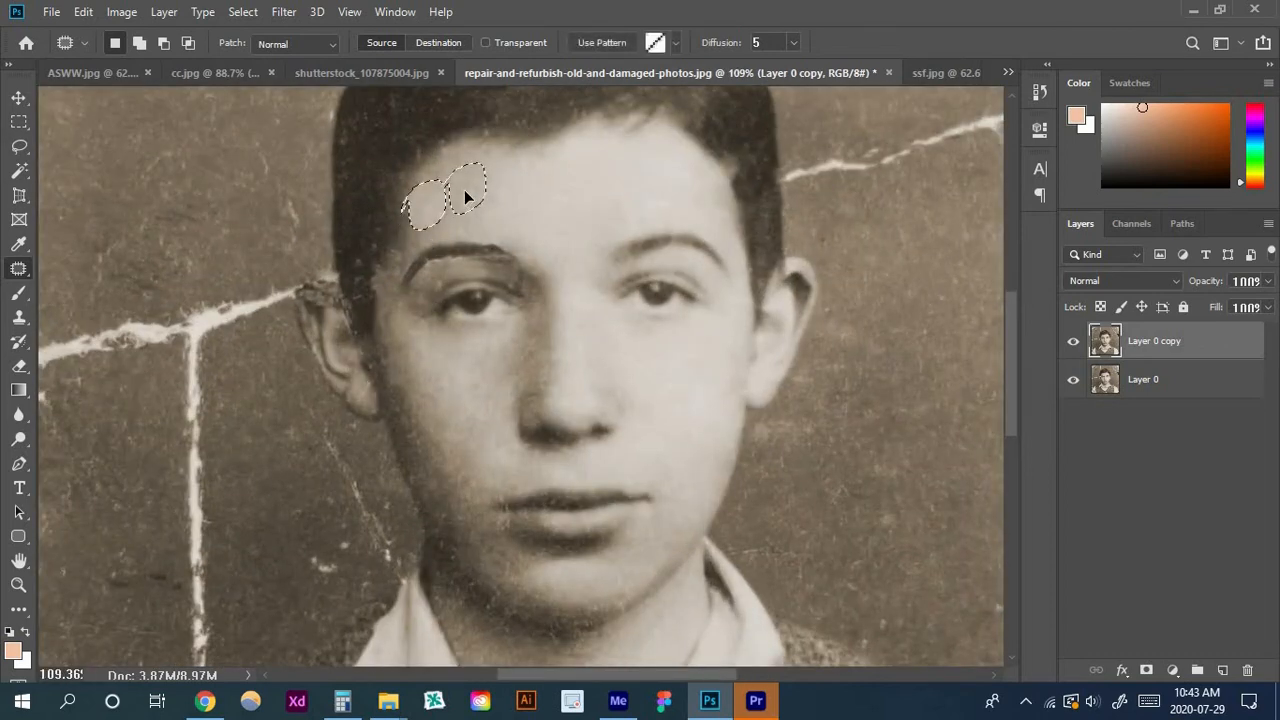
pyautogui.hotkey('ctrl', 'd')
# Patch the light mark in the hair near the crown with darker hair and clear the selection
pyautogui.scroll(-3, 470, 241)
pyautogui.scroll(2, 500, 289)
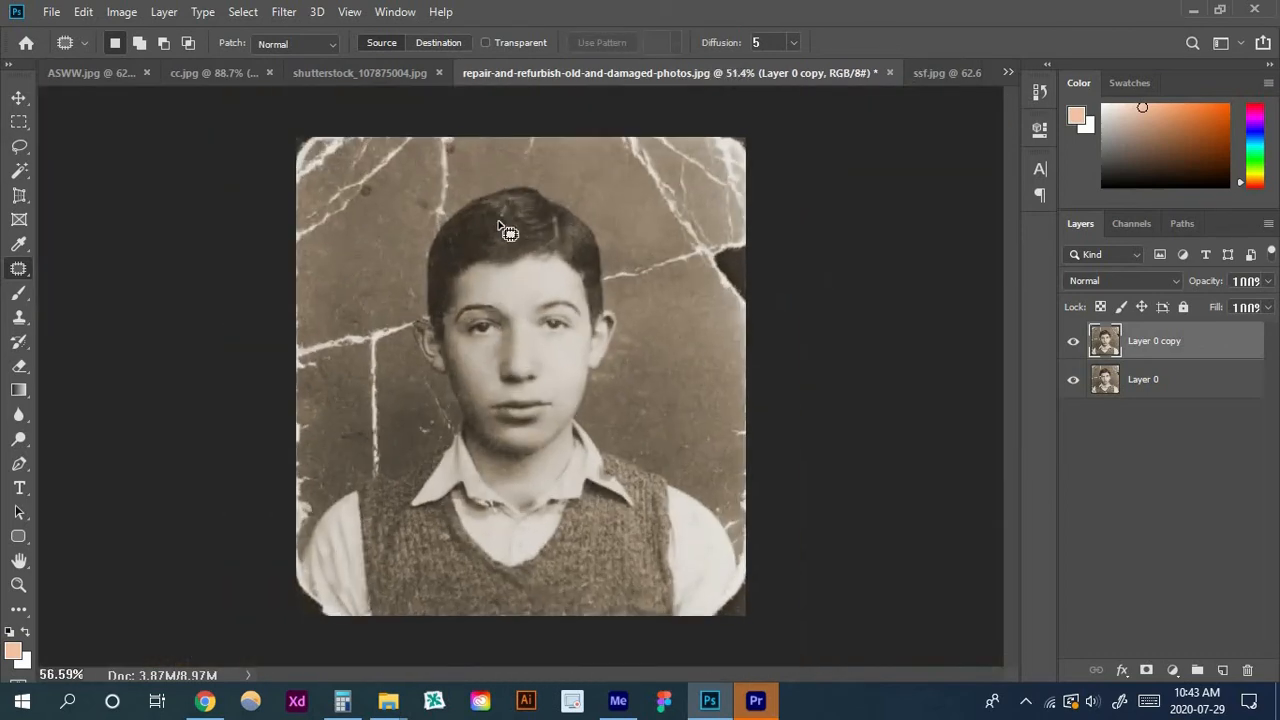
pyautogui.moveTo(500, 188); pyautogui.dragTo(487, 158)
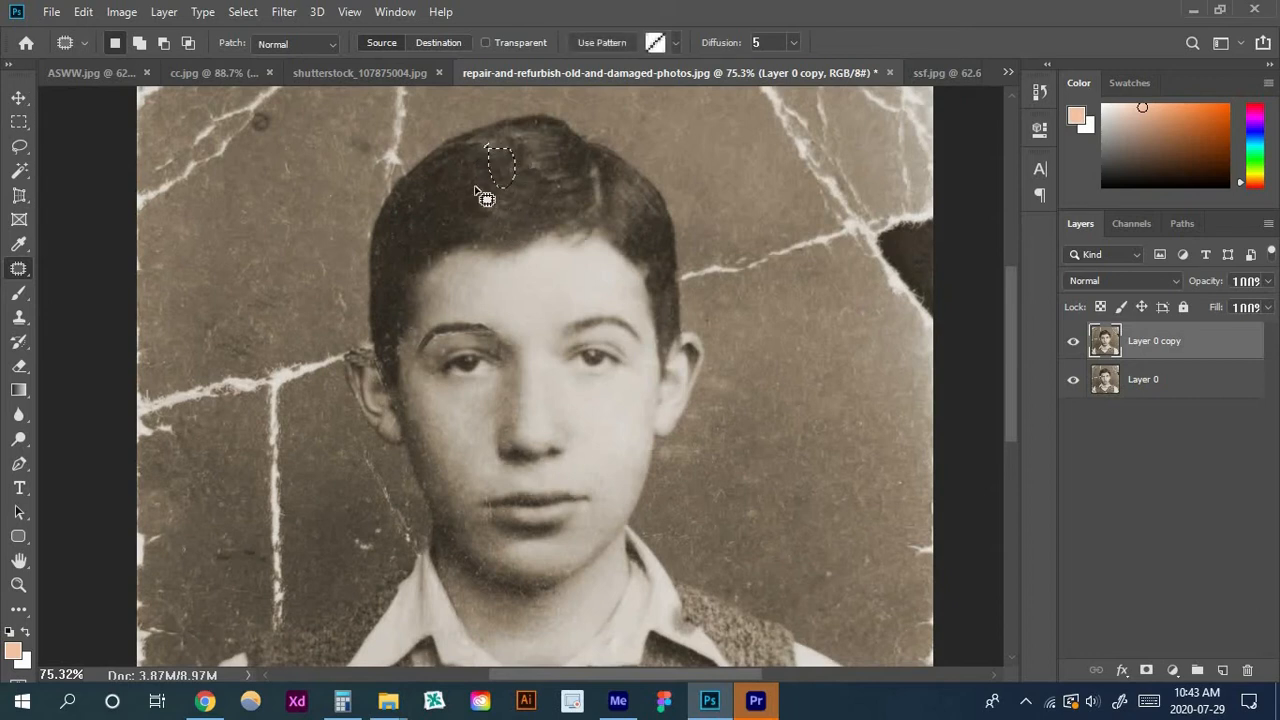
pyautogui.hotkey('ctrl', 'd')
pyautogui.scroll(-3, 600, 325)
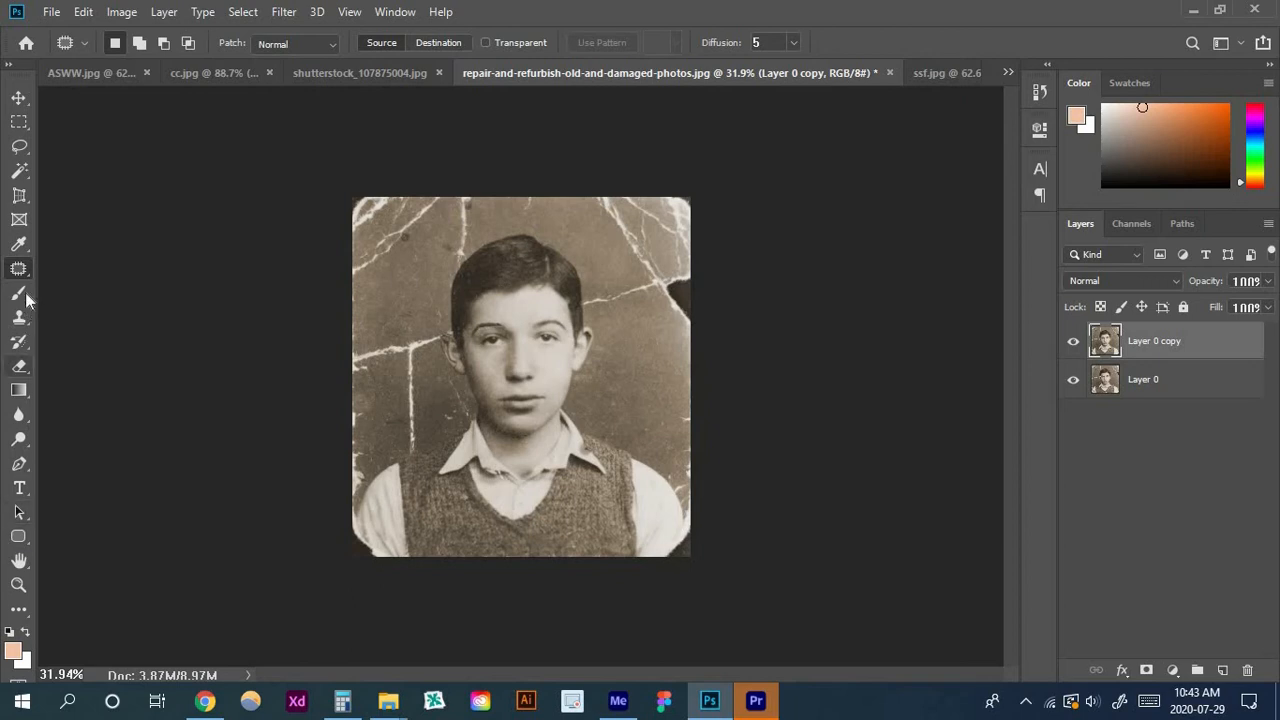
# Select the background around the boy with the Quick Selection tool and exclude the vest's right shoulder from it
pyautogui.click(27, 178)
pyautogui.click(62, 172)
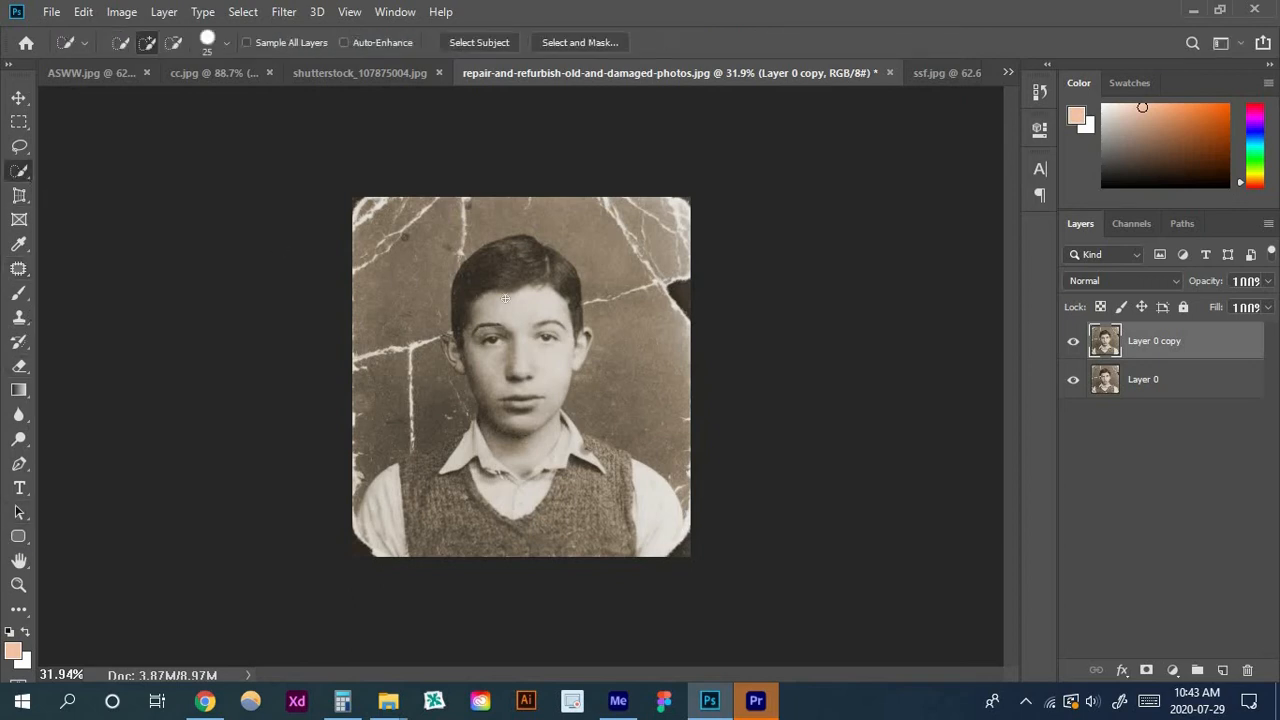
pyautogui.moveTo(390, 287)
pyautogui.mouseDown()
pyautogui.moveTo(488, 218)
pyautogui.moveTo(580, 209)
pyautogui.mouseUp()
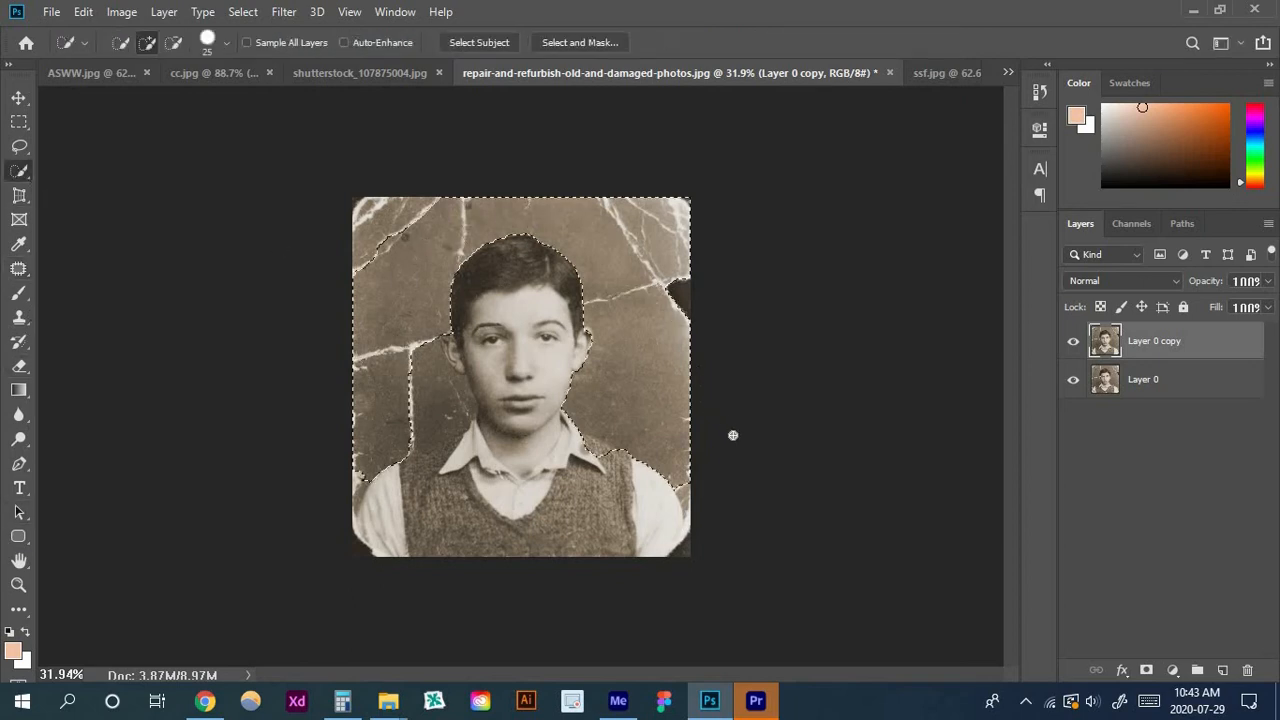
pyautogui.scroll(6, 614, 457)
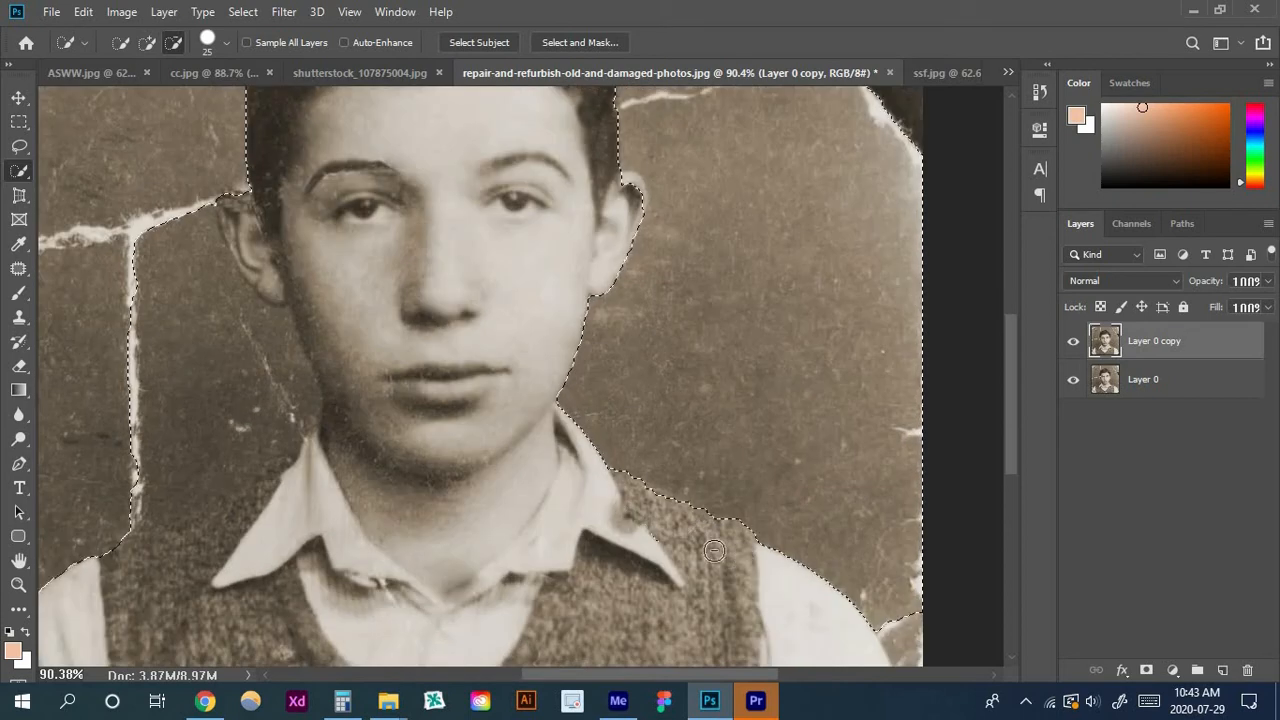
pyautogui.moveTo(715, 551)
pyautogui.mouseDown()
pyautogui.moveTo(674, 512)
pyautogui.moveTo(719, 527)
pyautogui.mouseUp()
pyautogui.scroll(-2, 800, 560)
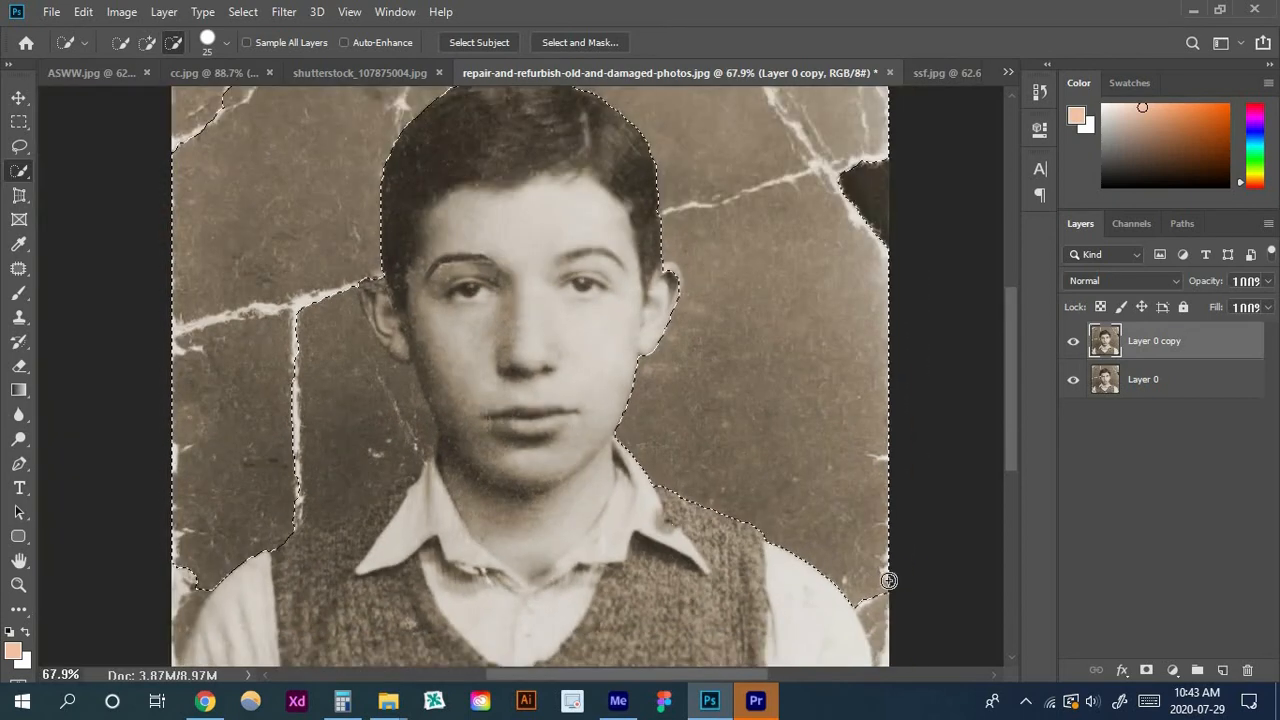
# Add the strip of background between the right sleeve and the photo's edge to the selection
pyautogui.scroll(-3, 883, 580)
pyautogui.moveTo(843, 440); pyautogui.dragTo(915, 577)
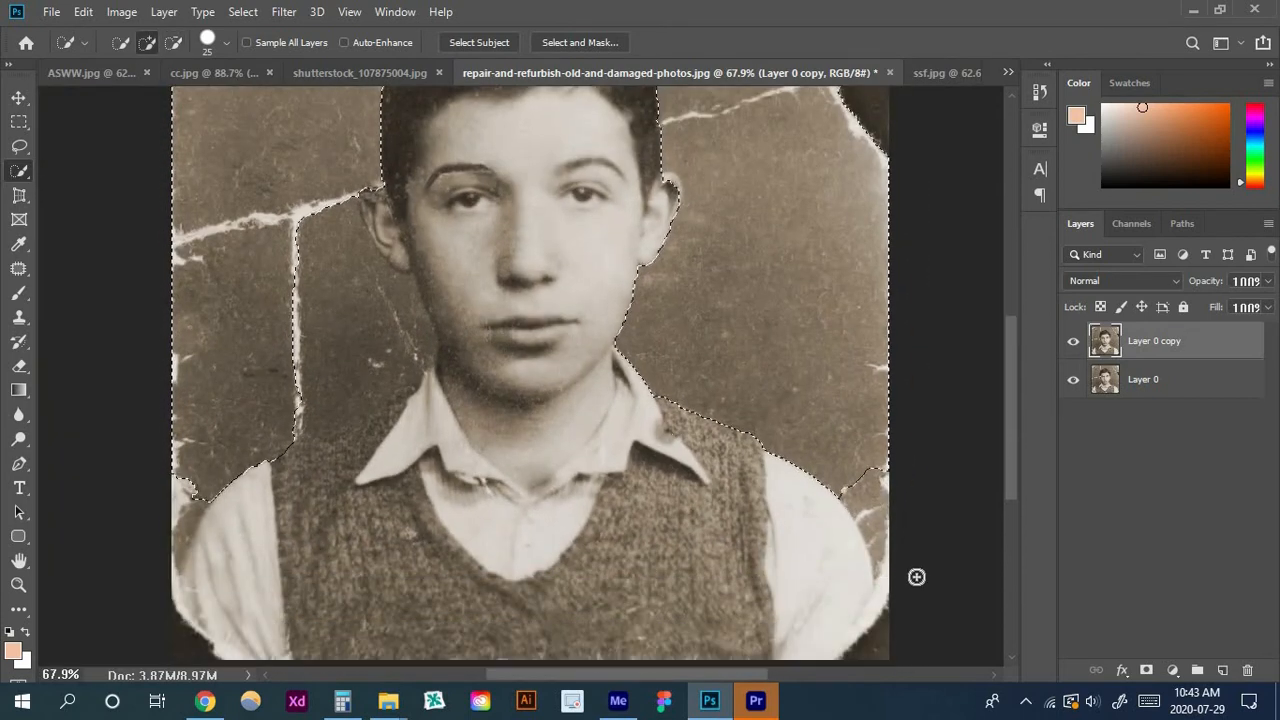
pyautogui.moveTo(849, 451); pyautogui.dragTo(900, 575)
pyautogui.moveTo(855, 487); pyautogui.dragTo(891, 553)
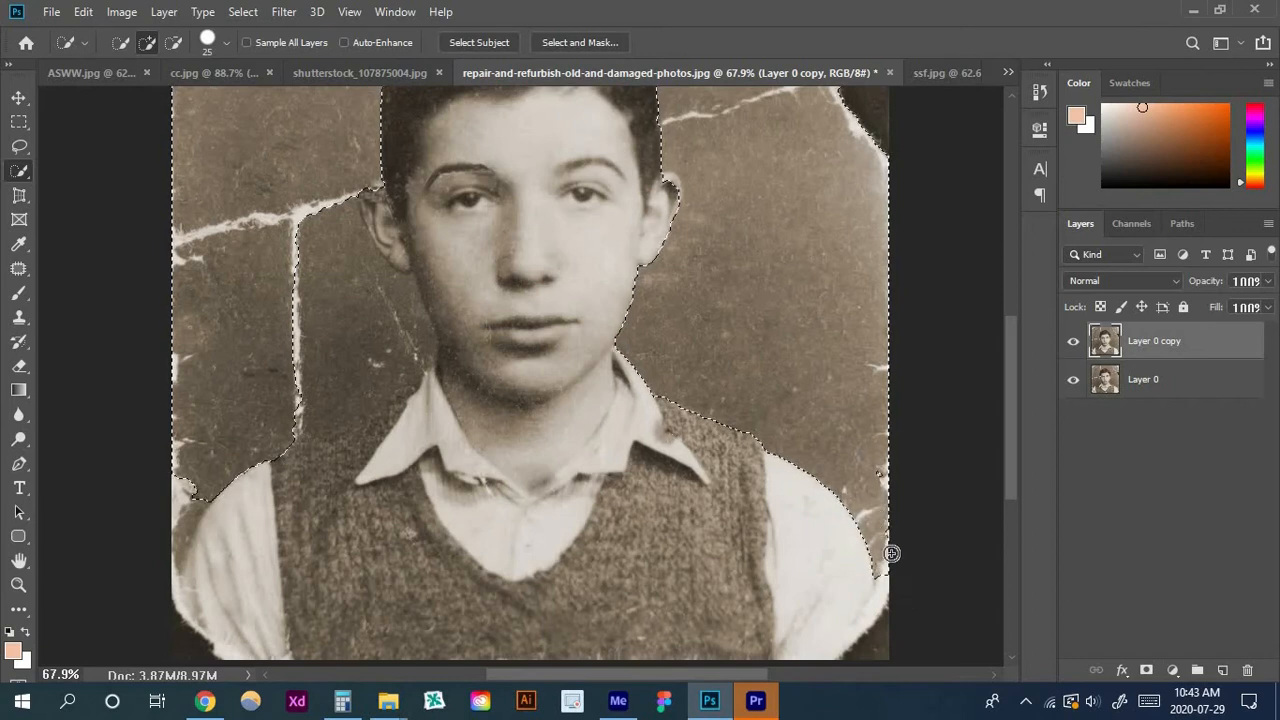
pyautogui.moveTo(866, 440); pyautogui.dragTo(886, 589)
pyautogui.moveTo(871, 443); pyautogui.dragTo(894, 569)
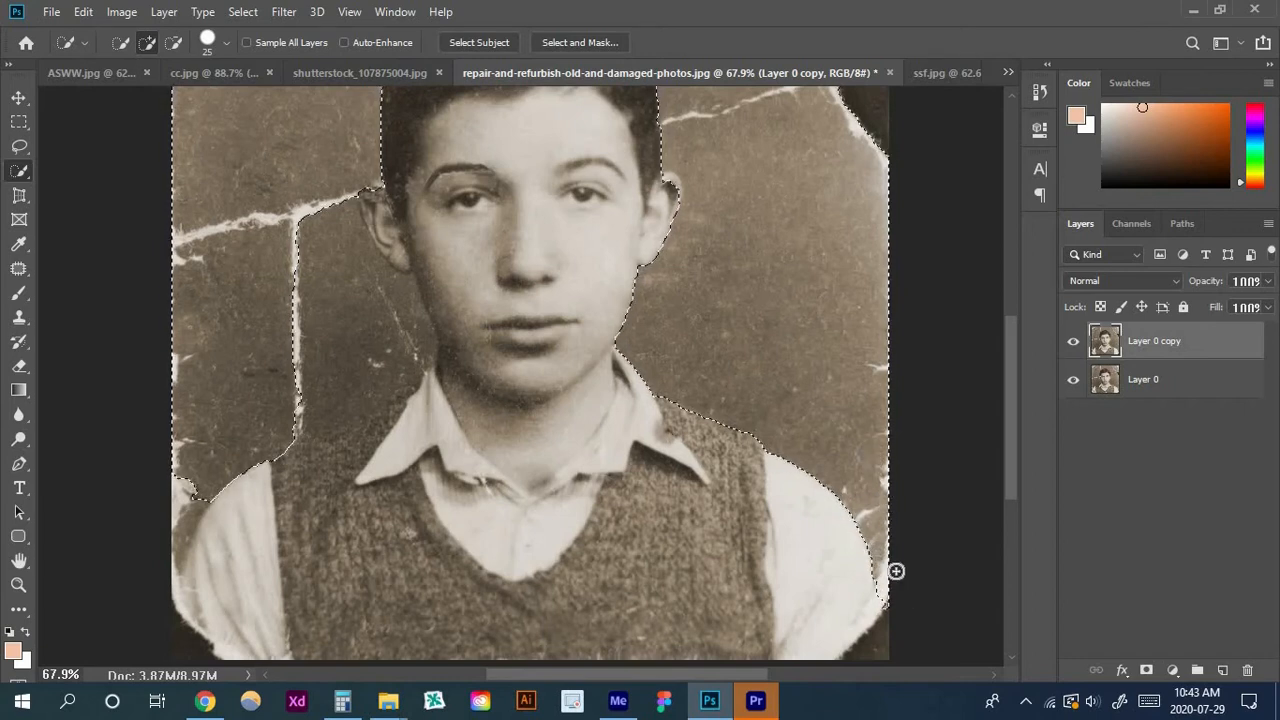
# Add the cracked upper-left corner and the background beside the left sleeve to the selection
pyautogui.scroll(-2, 877, 446)
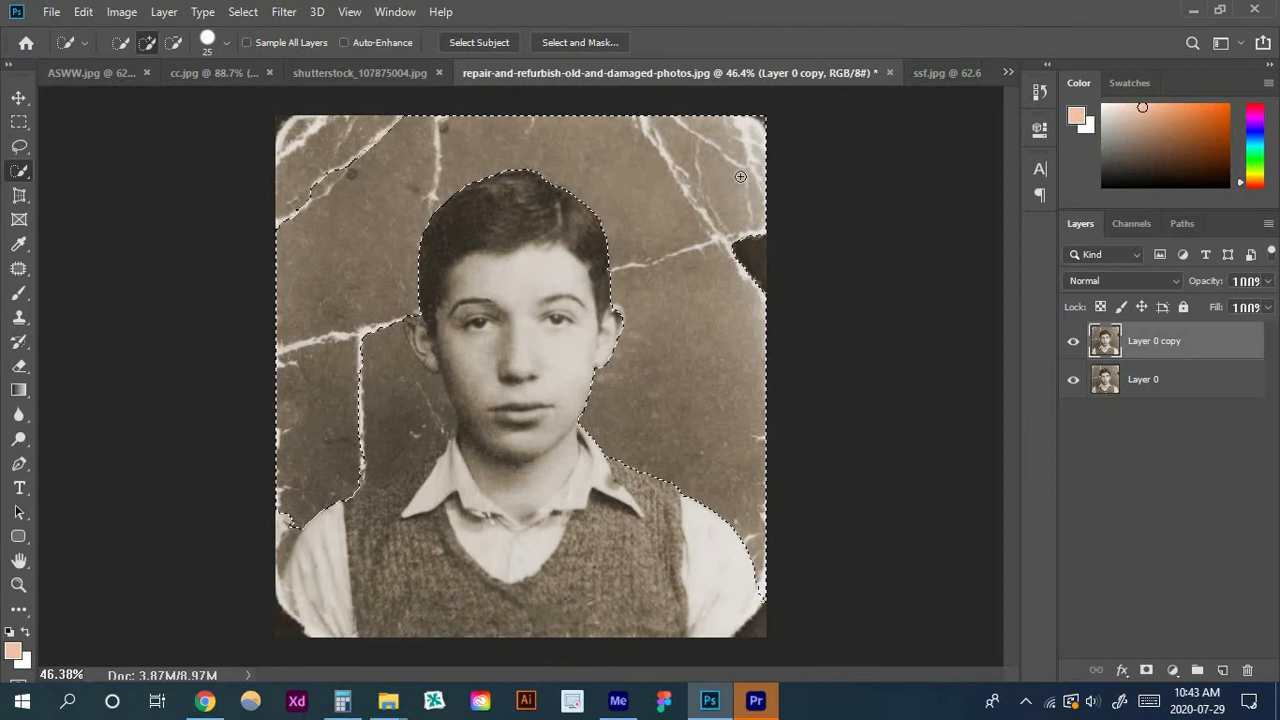
pyautogui.moveTo(356, 138); pyautogui.dragTo(320, 152)
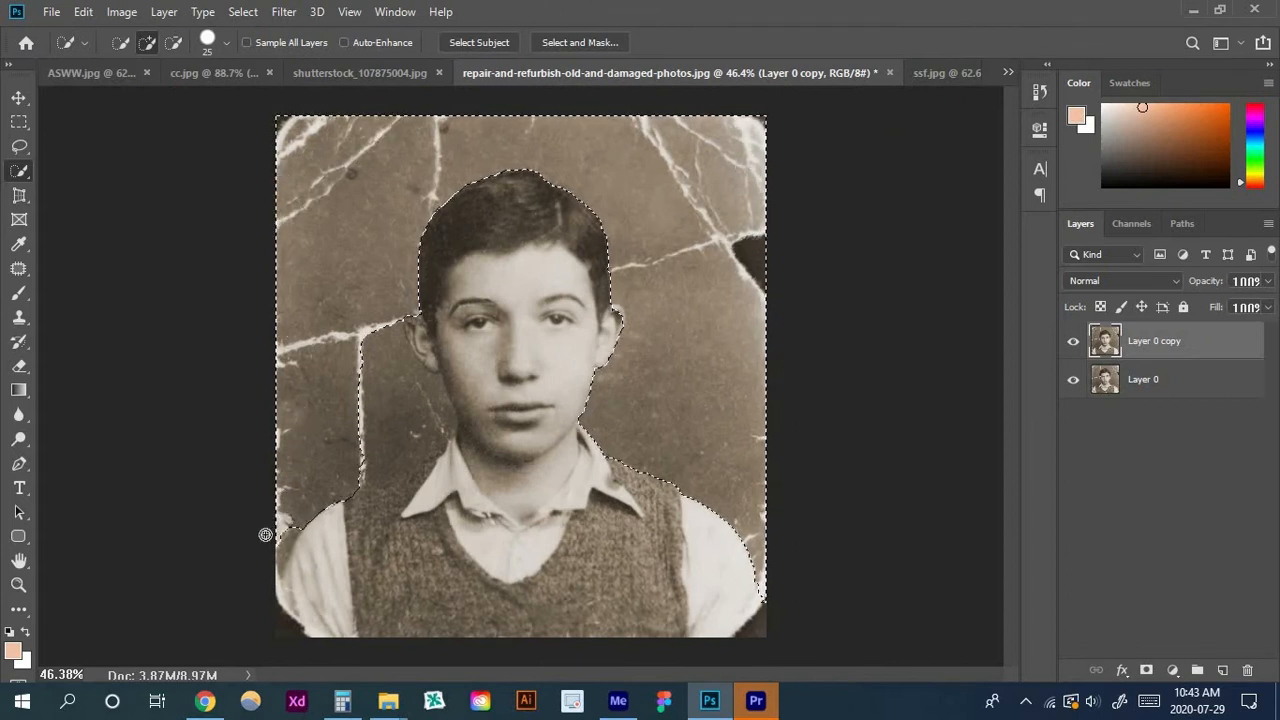
pyautogui.scroll(2, 268, 533)
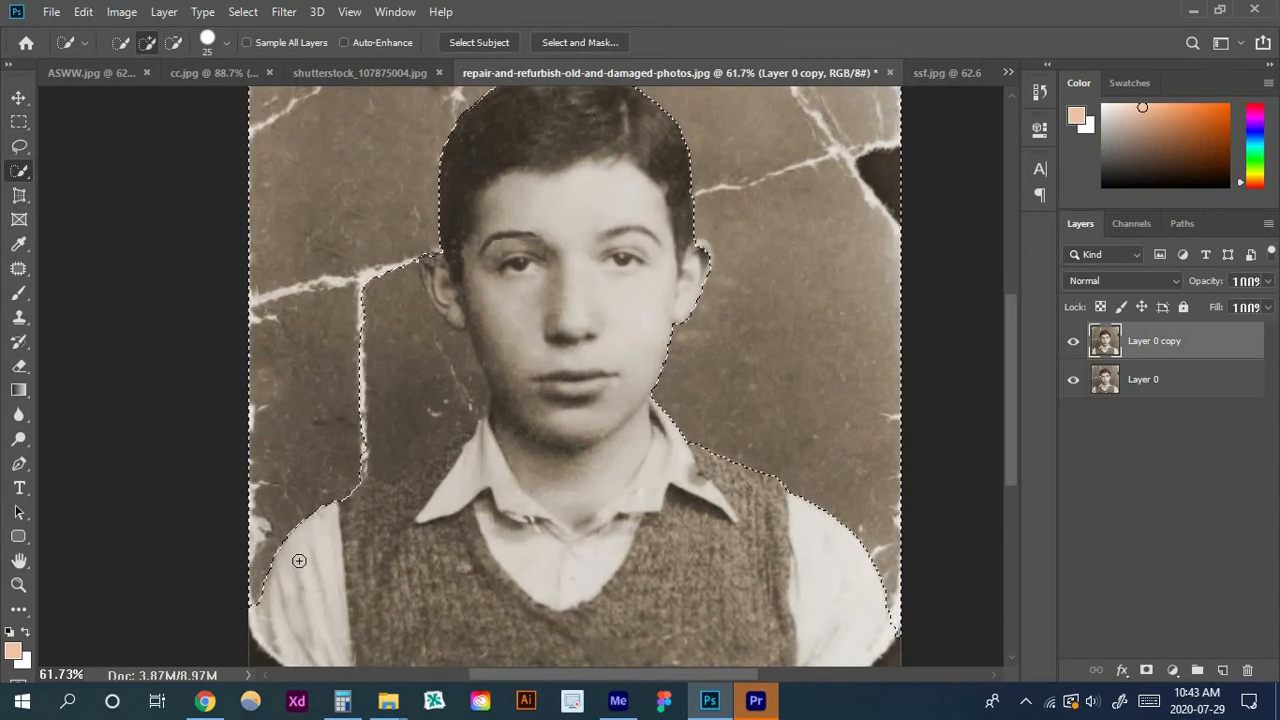
# Extend the selection over the background between the vertical crack and the face, and fit its edge to the vest's left shoulder
pyautogui.moveTo(304, 432)
pyautogui.mouseDown()
pyautogui.moveTo(346, 410)
pyautogui.moveTo(405, 415)
pyautogui.mouseUp()
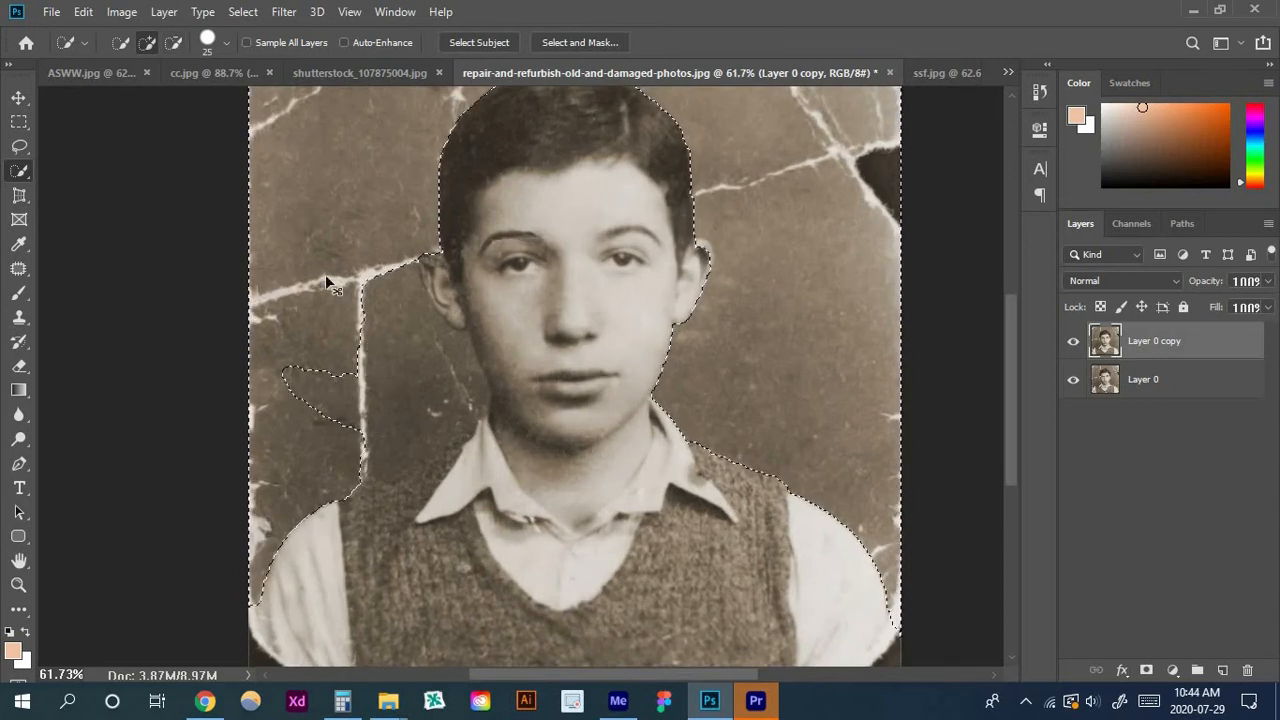
pyautogui.hotkey('ctrl', 'z')
pyautogui.scroll(2, 434, 529)
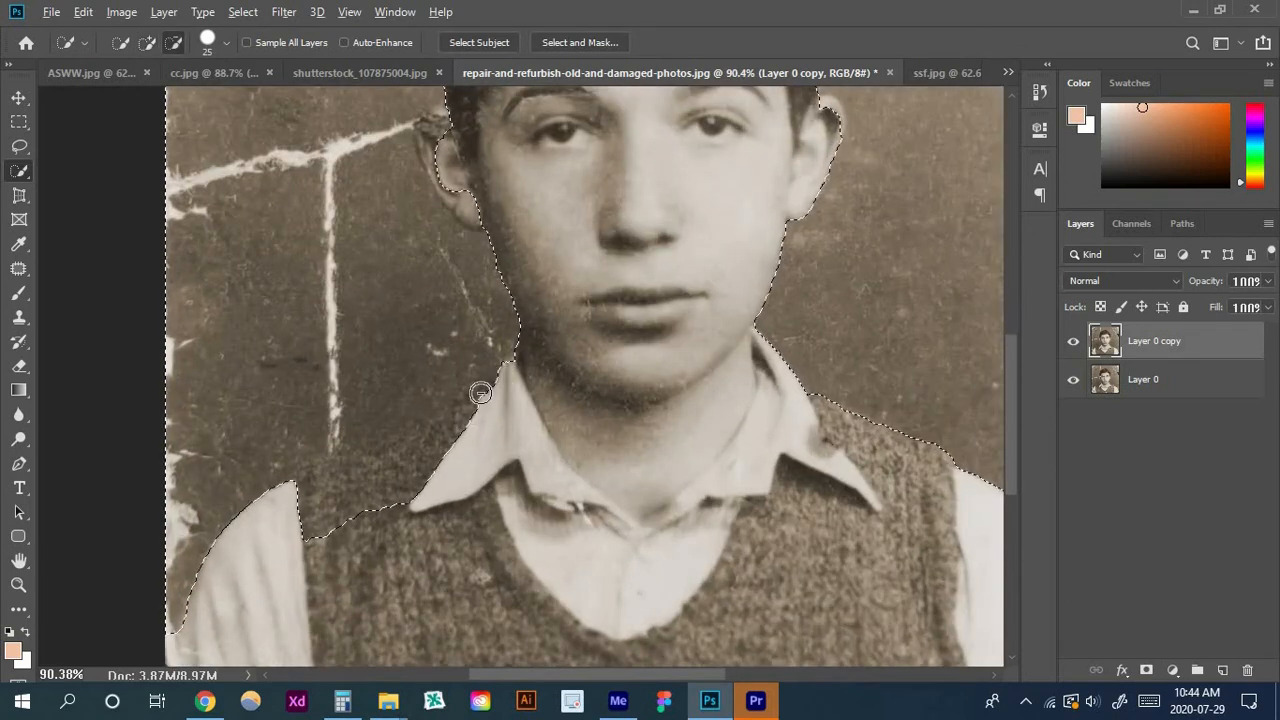
pyautogui.moveTo(480, 398); pyautogui.dragTo(311, 497)
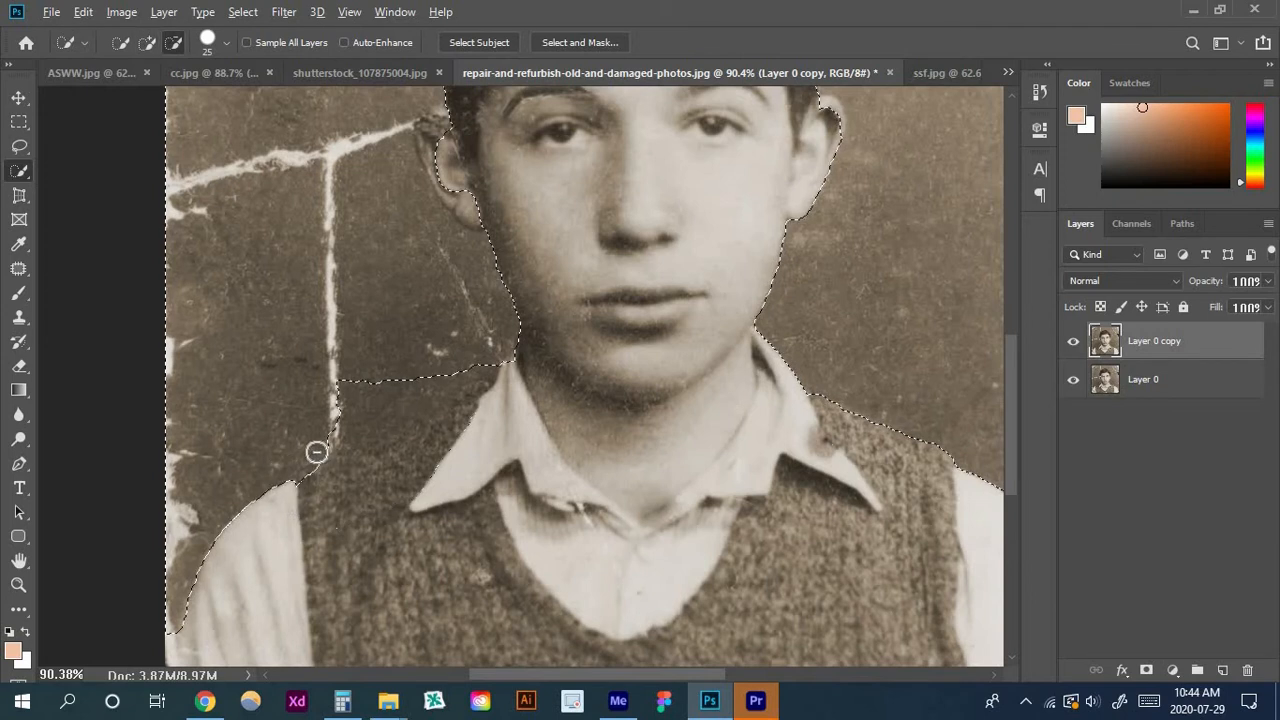
pyautogui.moveTo(317, 451); pyautogui.dragTo(357, 417)
pyautogui.hotkey('ctrl', 'z')
pyautogui.moveTo(262, 481)
pyautogui.mouseDown()
pyautogui.moveTo(386, 399)
pyautogui.moveTo(370, 410)
pyautogui.moveTo(424, 397)
pyautogui.moveTo(495, 353)
pyautogui.moveTo(453, 364)
pyautogui.moveTo(497, 357)
pyautogui.mouseUp()
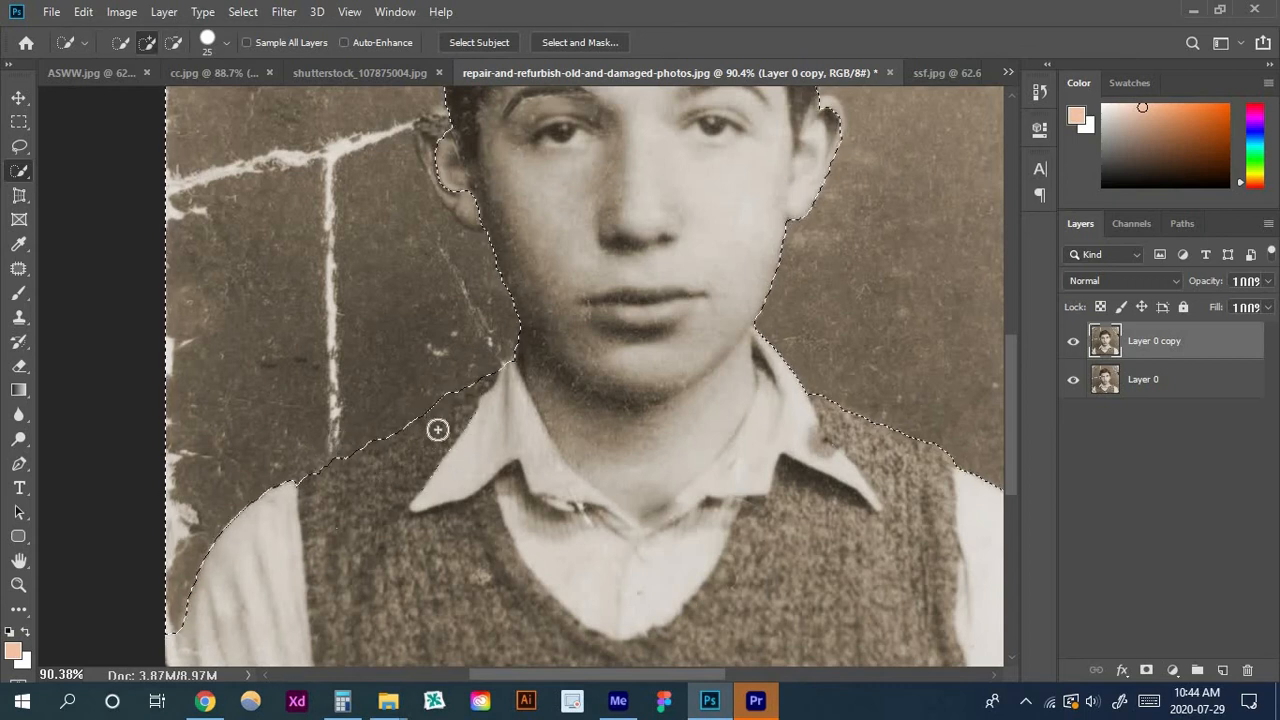
# Refine the background selection around the left ear so it follows the ear's outer contour
pyautogui.scroll(-4, 437, 429)
pyautogui.scroll(4, 393, 296)
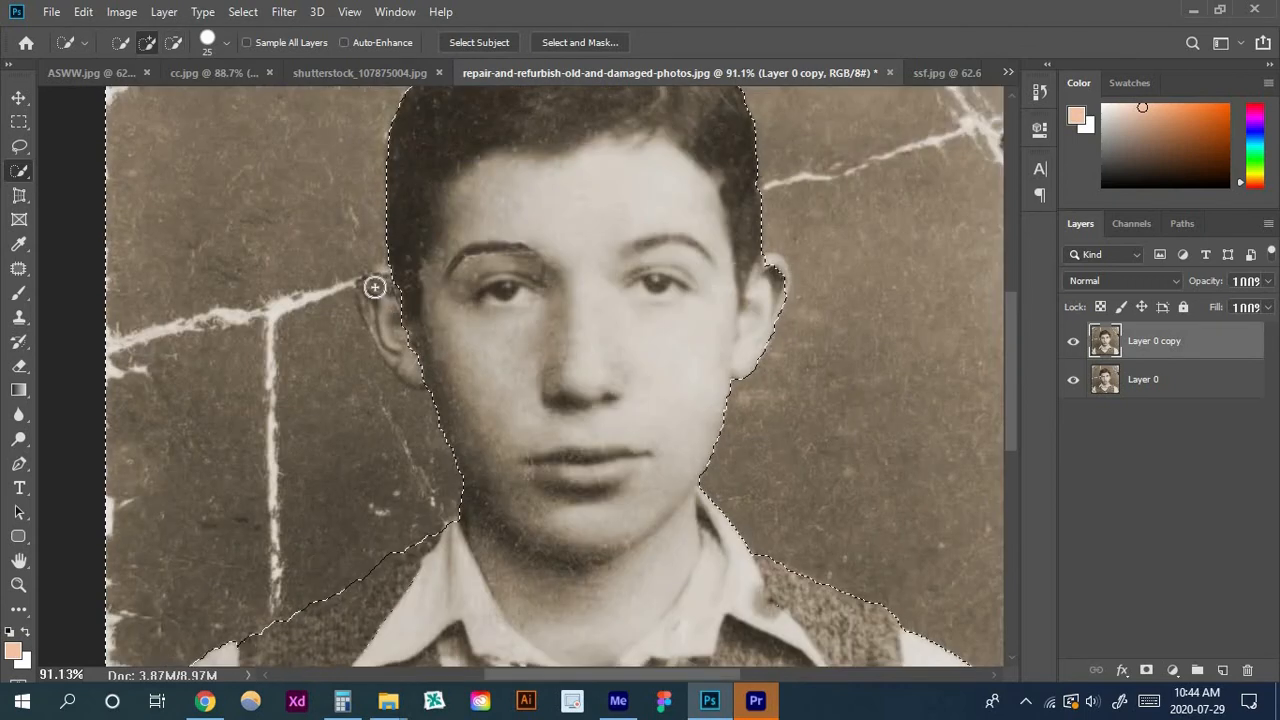
pyautogui.moveTo(402, 297)
pyautogui.mouseDown()
pyautogui.moveTo(369, 289)
pyautogui.moveTo(411, 357)
pyautogui.moveTo(374, 334)
pyautogui.moveTo(397, 355)
pyautogui.mouseUp()
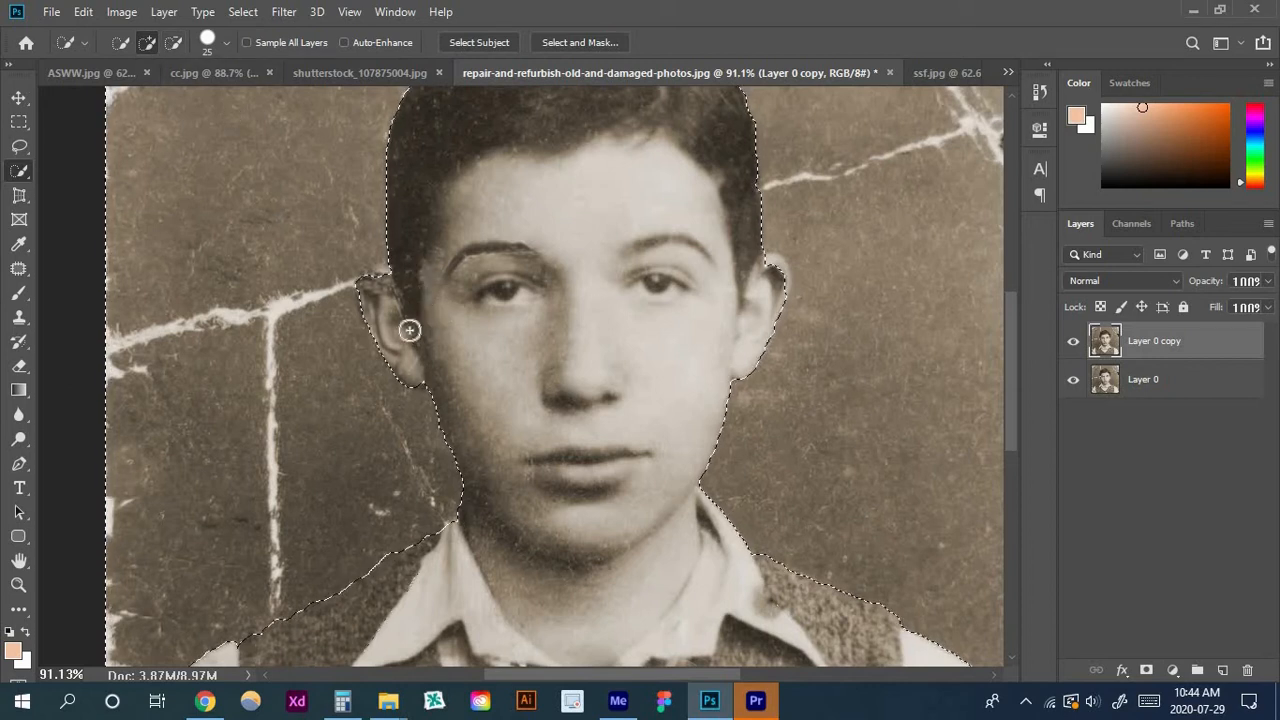
pyautogui.moveTo(376, 299); pyautogui.dragTo(405, 363)
pyautogui.moveTo(394, 308); pyautogui.dragTo(375, 282)
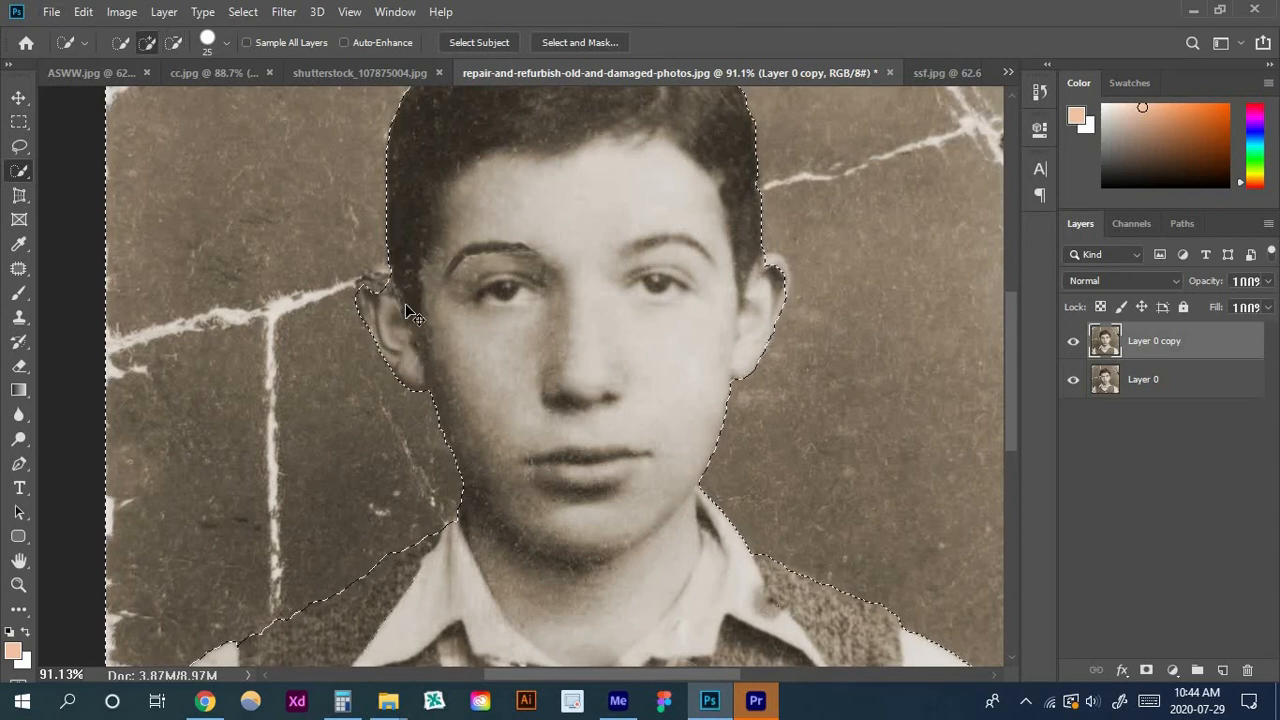
pyautogui.moveTo(389, 290); pyautogui.dragTo(378, 287)
pyautogui.scroll(-9, 378, 286)
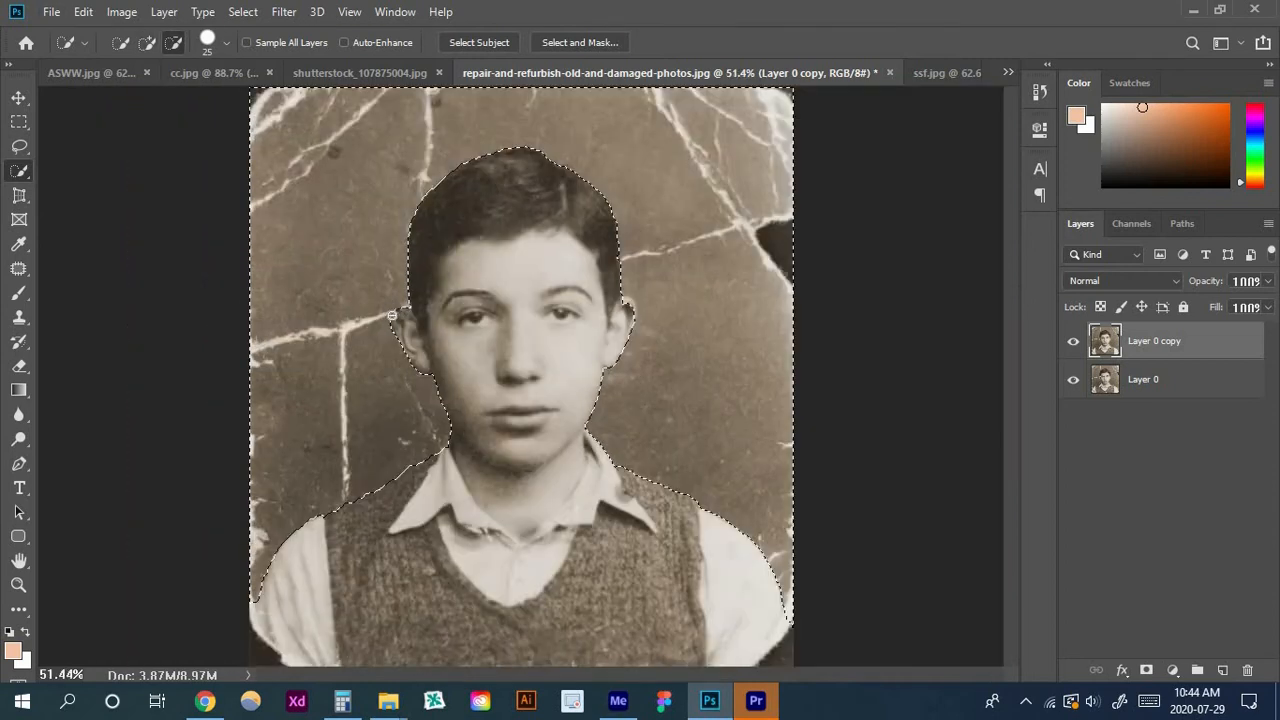
# Exclude the upper tip of the right ear from the background selection
pyautogui.scroll(9, 590, 342)
pyautogui.scroll(2, 639, 320)
pyautogui.moveTo(646, 289); pyautogui.dragTo(651, 275)
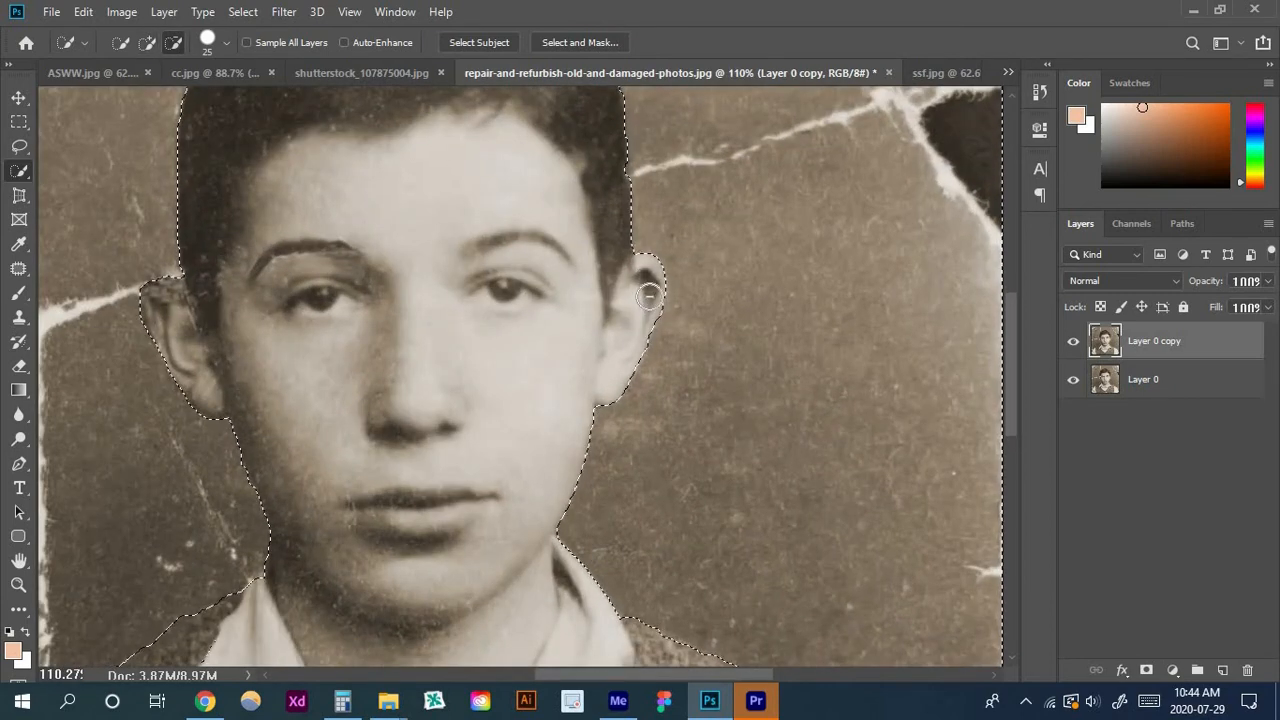
pyautogui.scroll(-5, 600, 330)
# Feather the background selection with a radius of 2 pixels
pyautogui.click(284, 12)
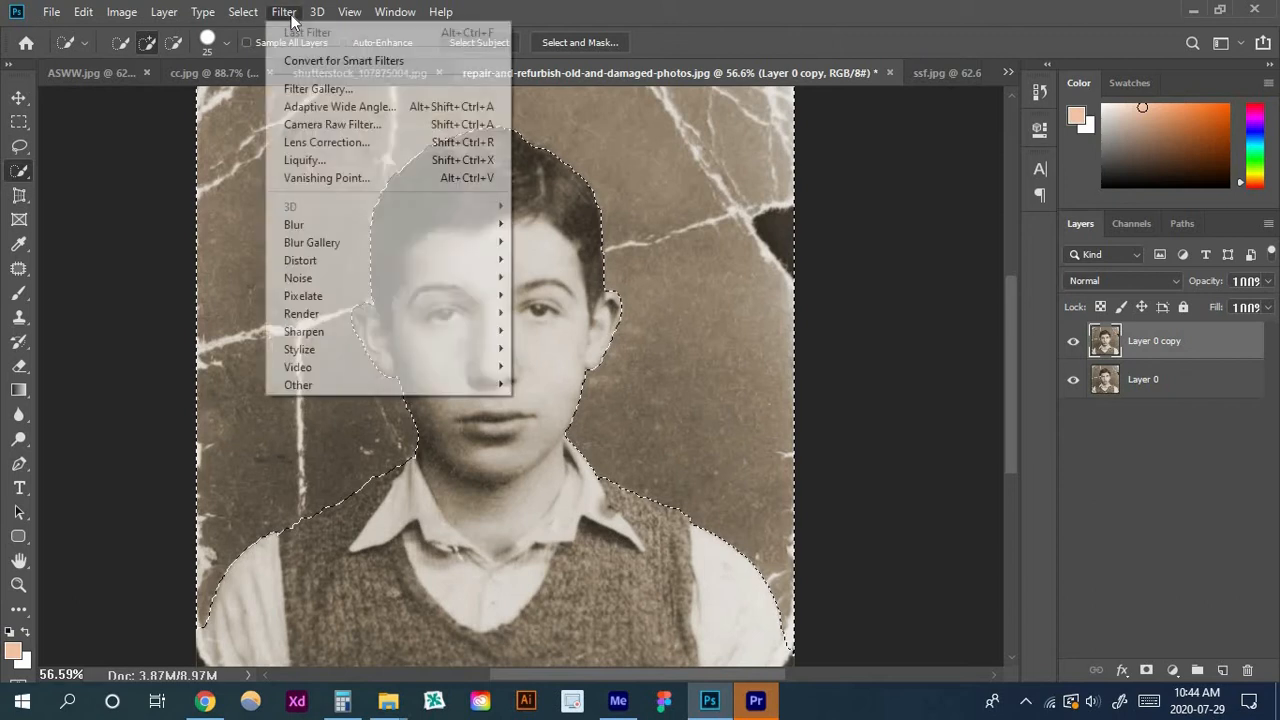
pyautogui.click(284, 12)
pyautogui.click(252, 12)
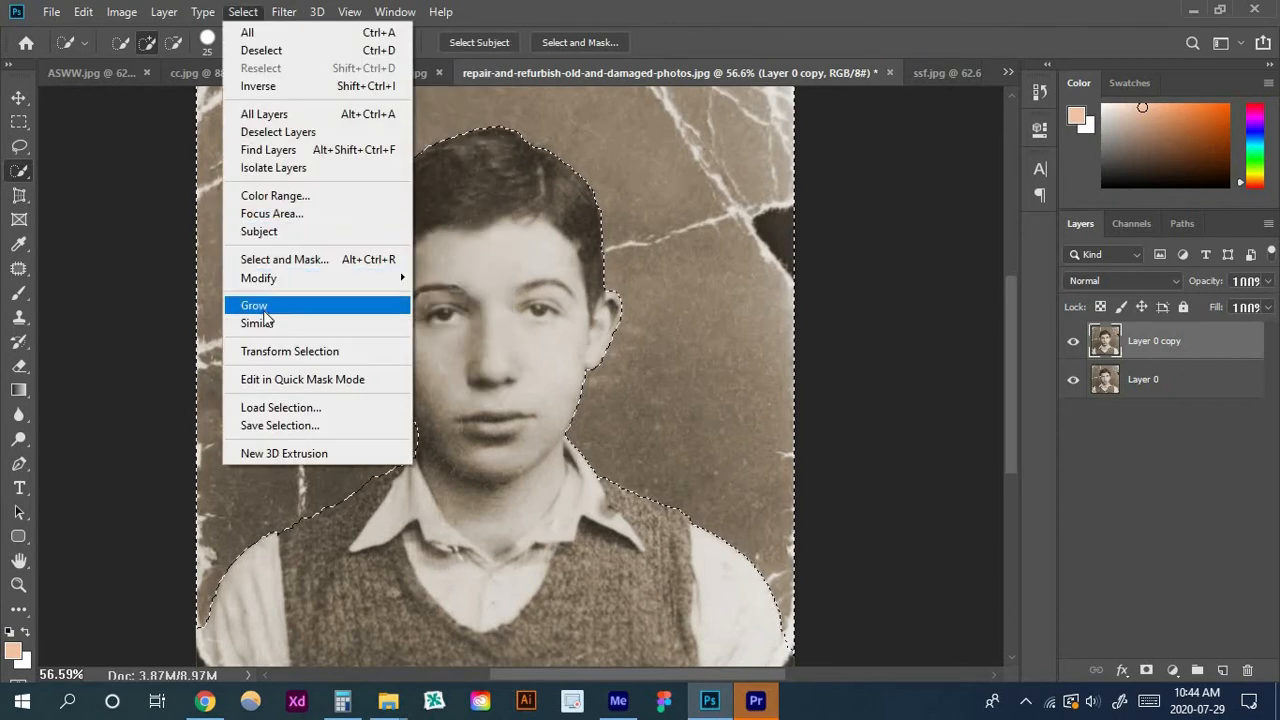
pyautogui.moveTo(300, 278)
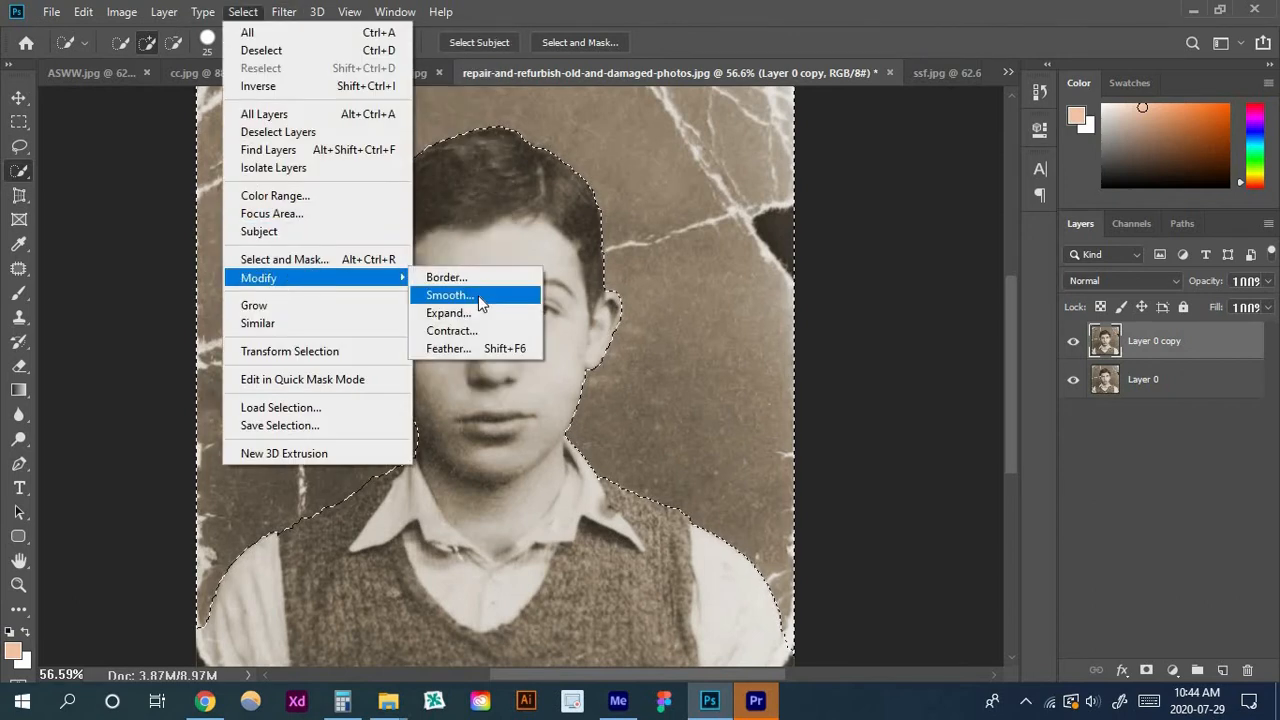
pyautogui.click(455, 348)
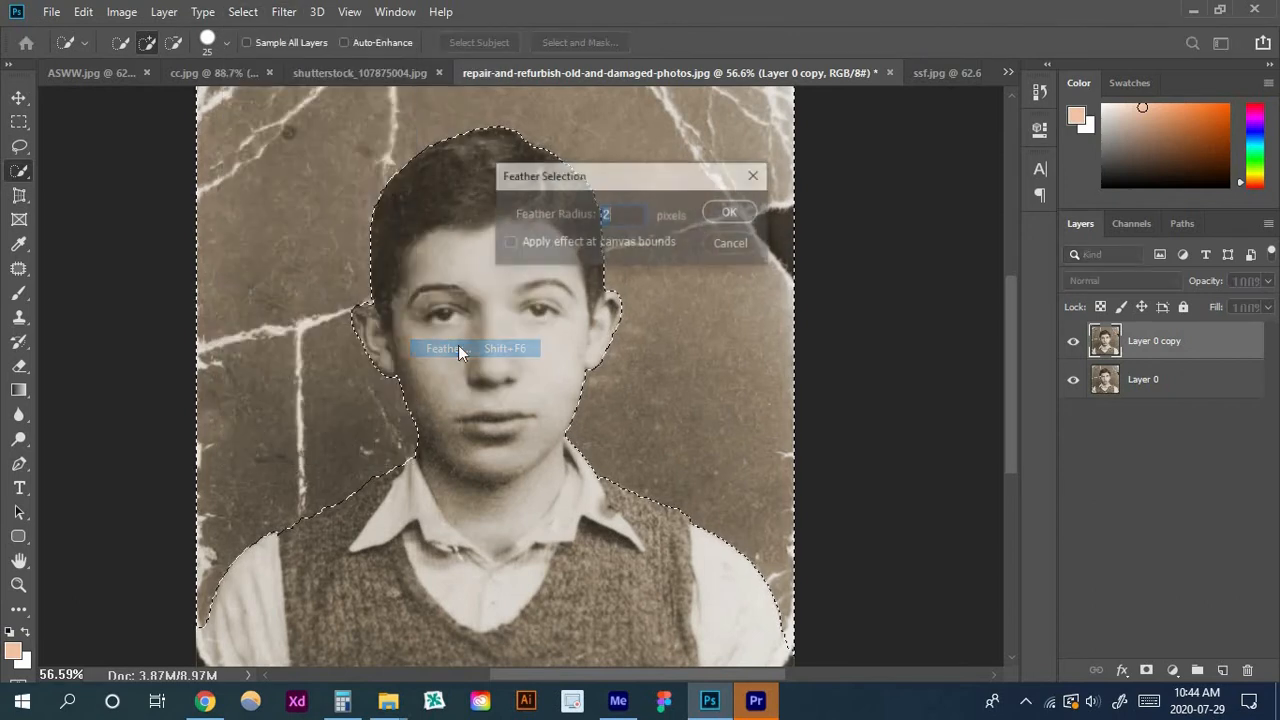
pyautogui.click(731, 213)
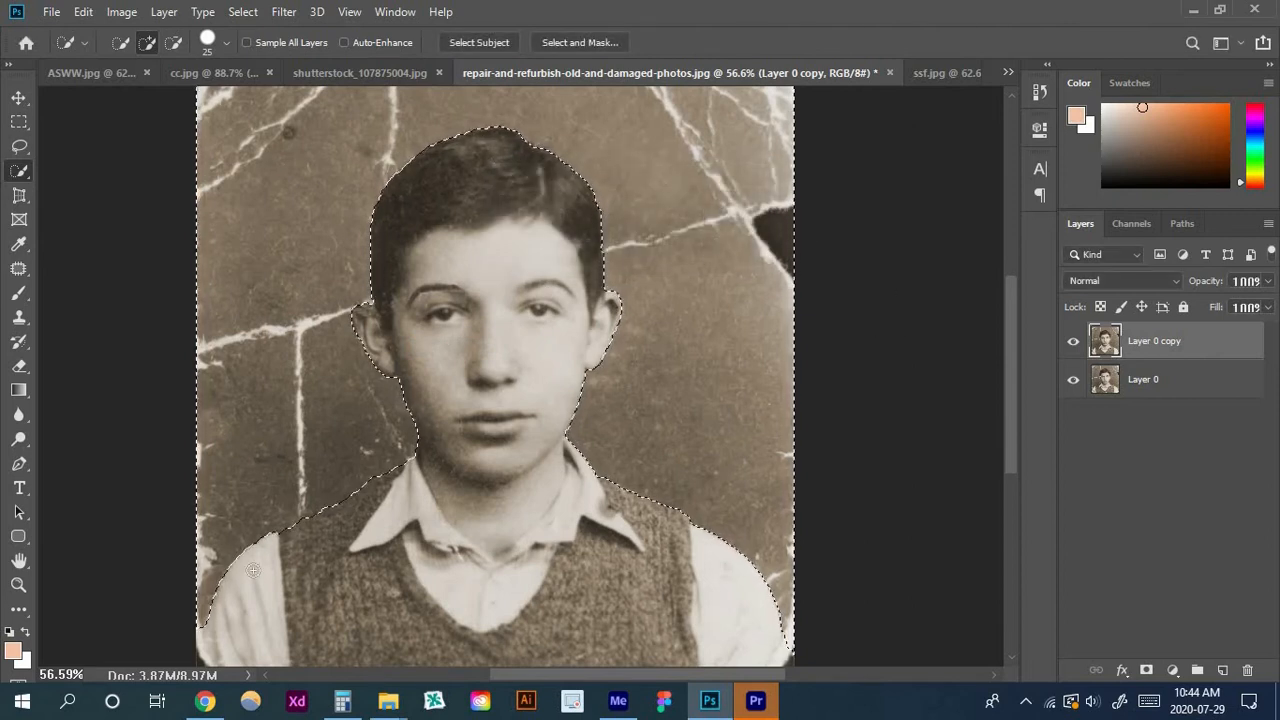
# Set the foreground colour to light blue #79c6dc and fill the selected background with it
pyautogui.click(14, 650)
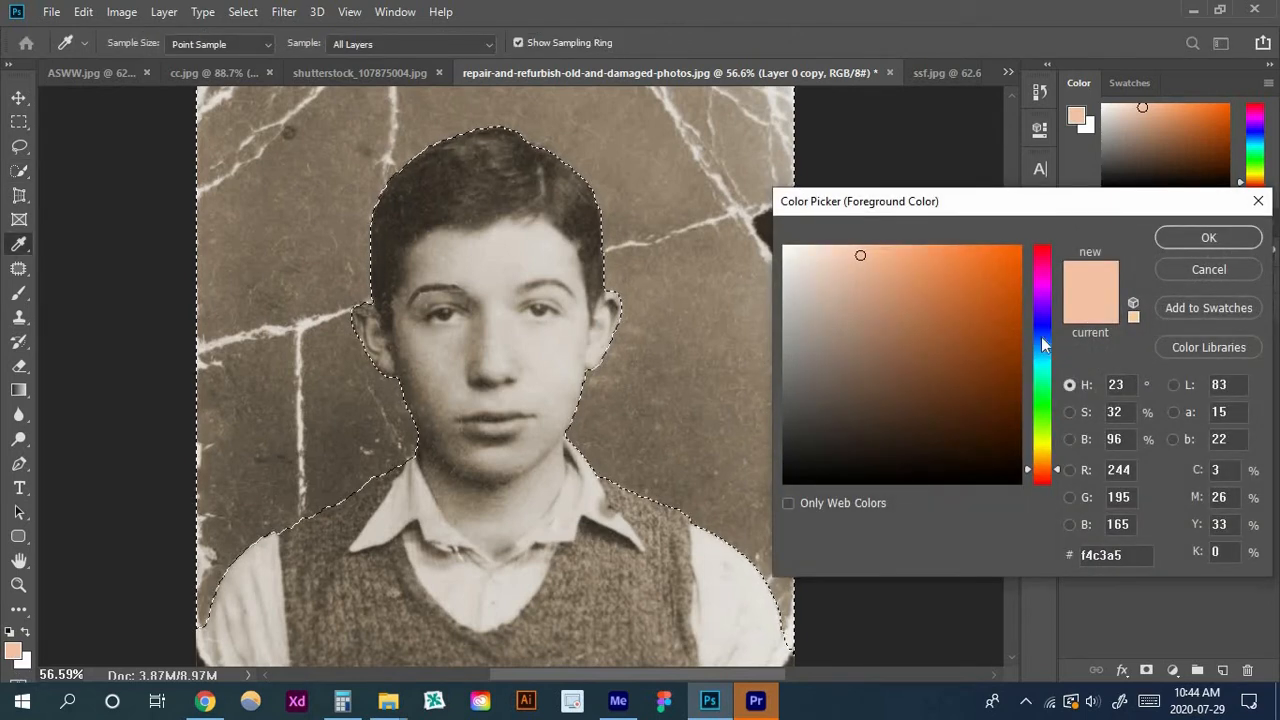
pyautogui.click(1041, 334)
pyautogui.click(969, 305)
pyautogui.click(937, 285)
pyautogui.moveTo(1040, 334); pyautogui.dragTo(1037, 356)
pyautogui.click(890, 277)
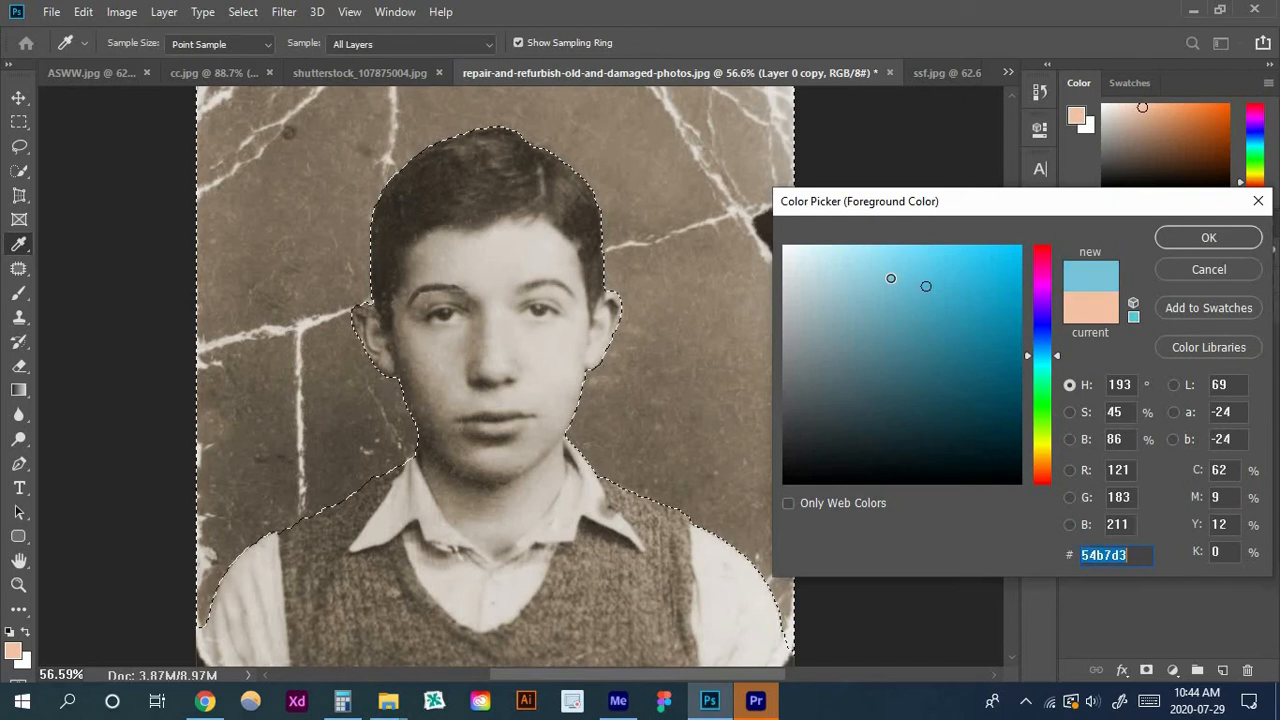
pyautogui.click(1208, 237)
pyautogui.hotkey('alt', 'BackSpace')
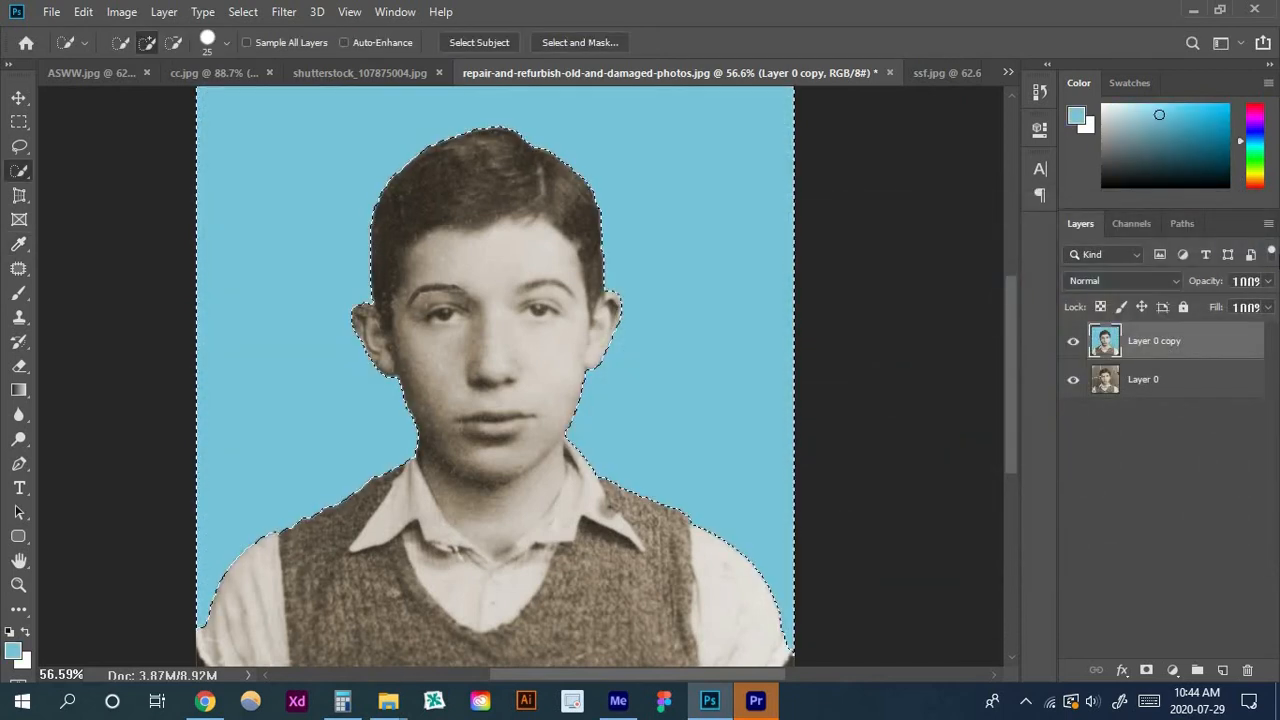
pyautogui.hotkey('ctrl', 'd')
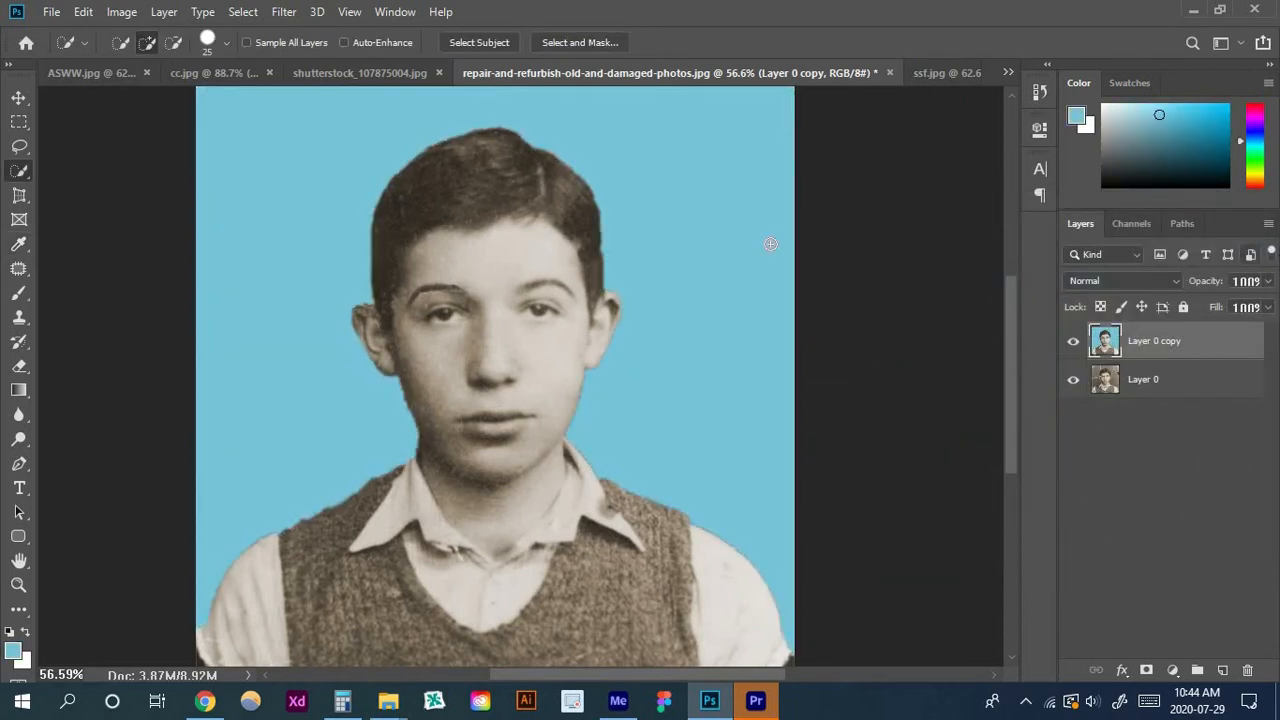
pyautogui.scroll(-7, 770, 244)
pyautogui.hotkey('ctrl', 'z')
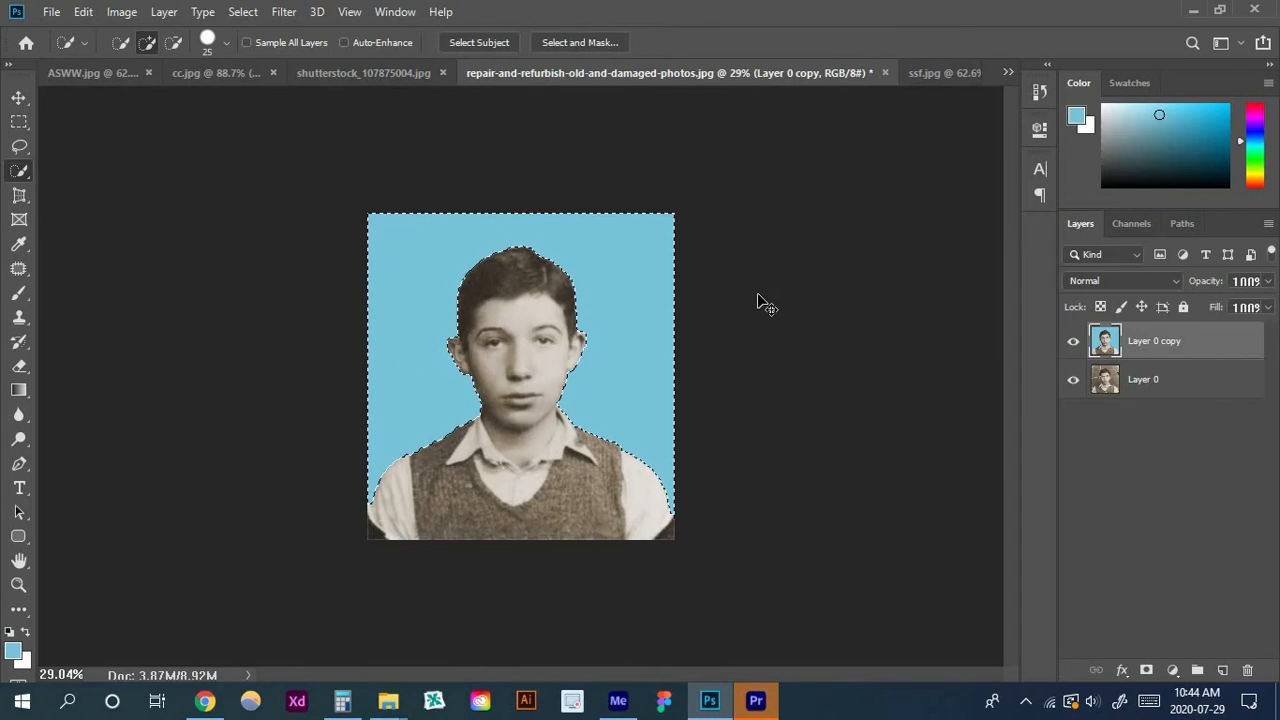
# Save the background selection to a new channel named "new" and deselect it
pyautogui.rightClick(490, 281)
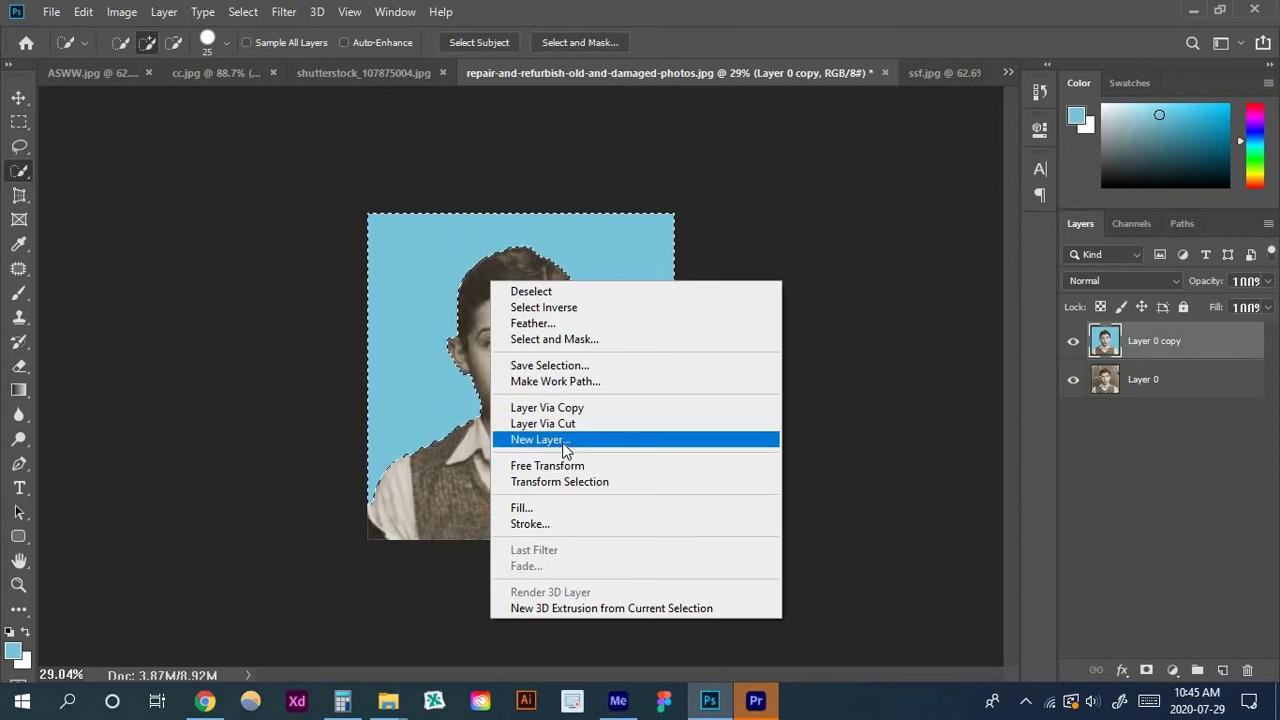
pyautogui.click(576, 364)
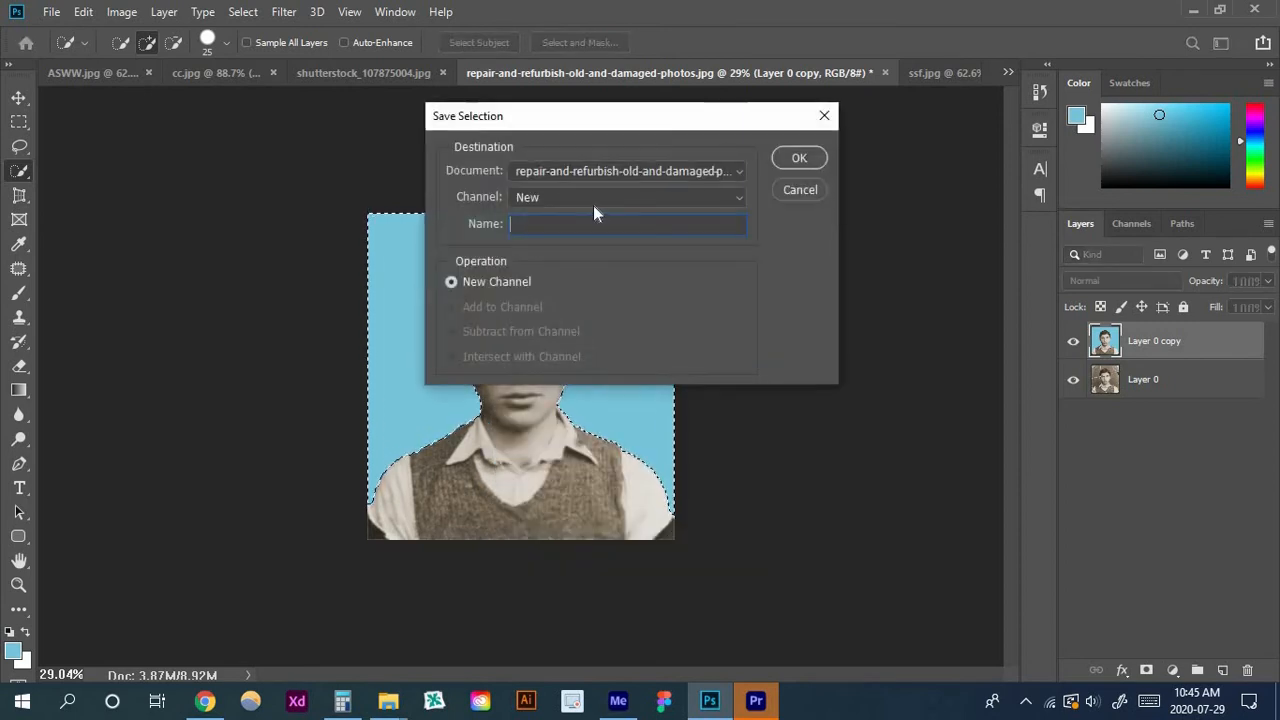
pyautogui.write('n')
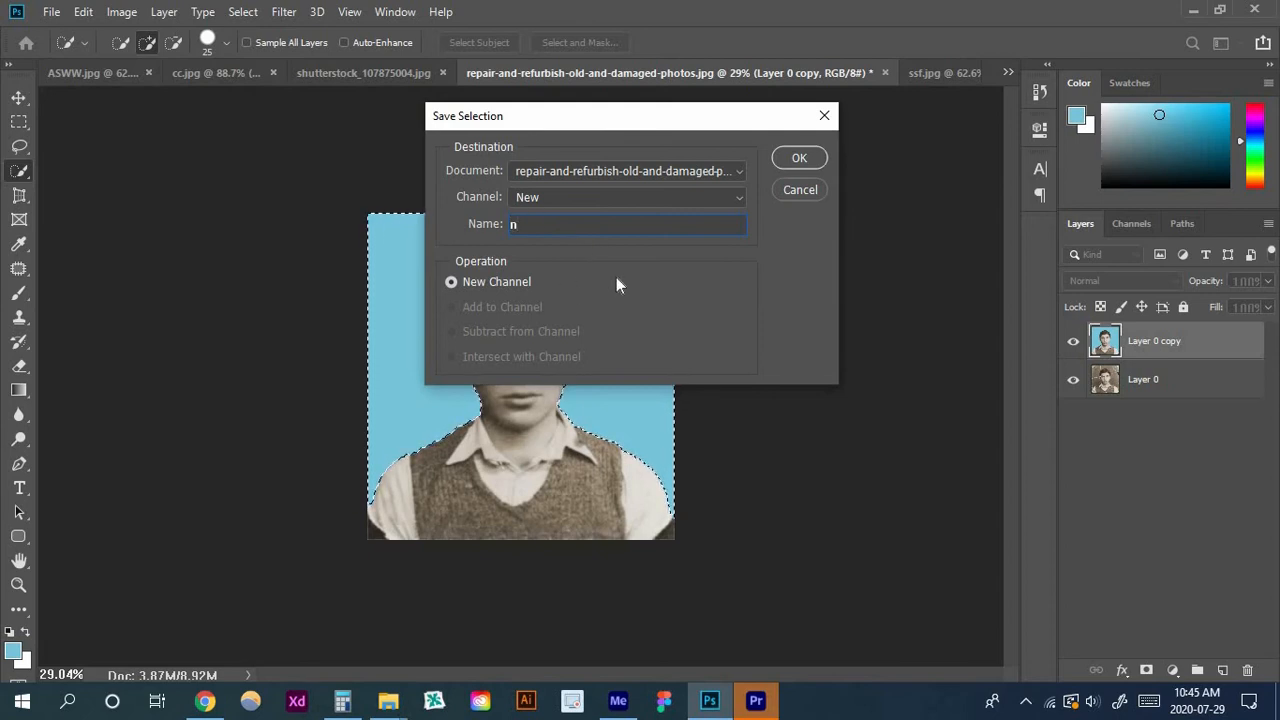
pyautogui.write('ew')
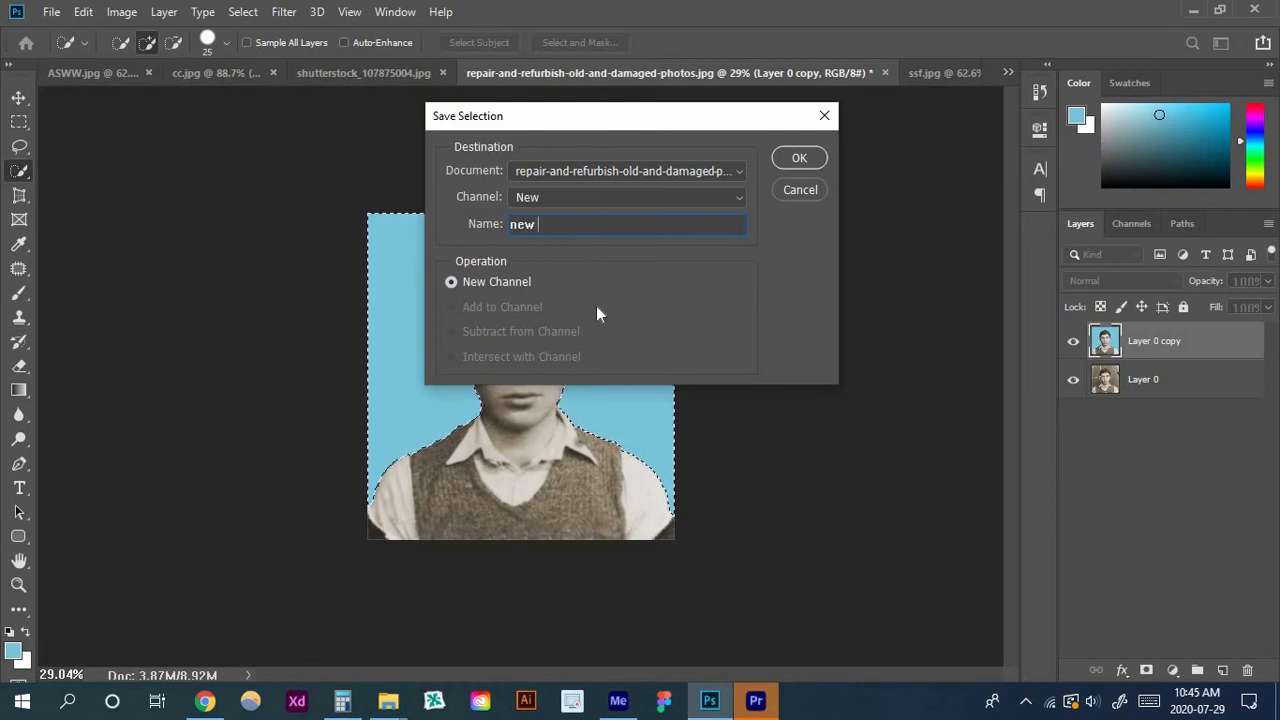
pyautogui.click(803, 160)
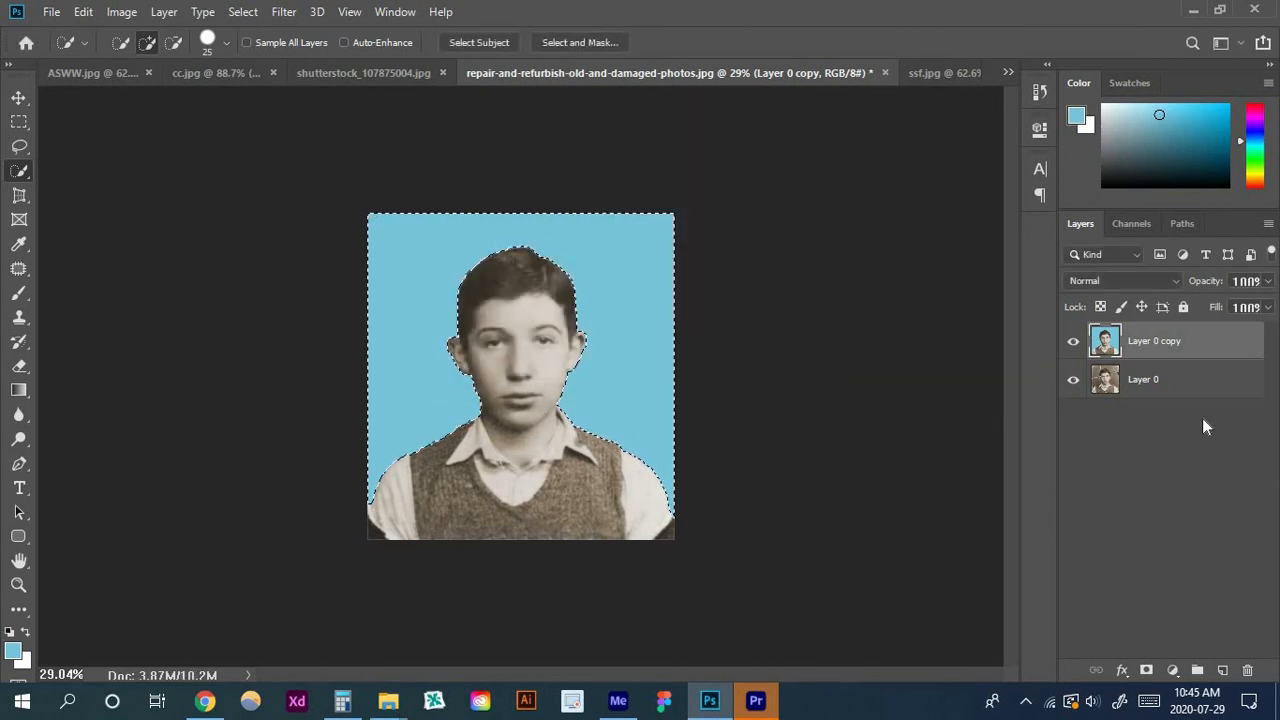
pyautogui.scroll(1, 640, 400)
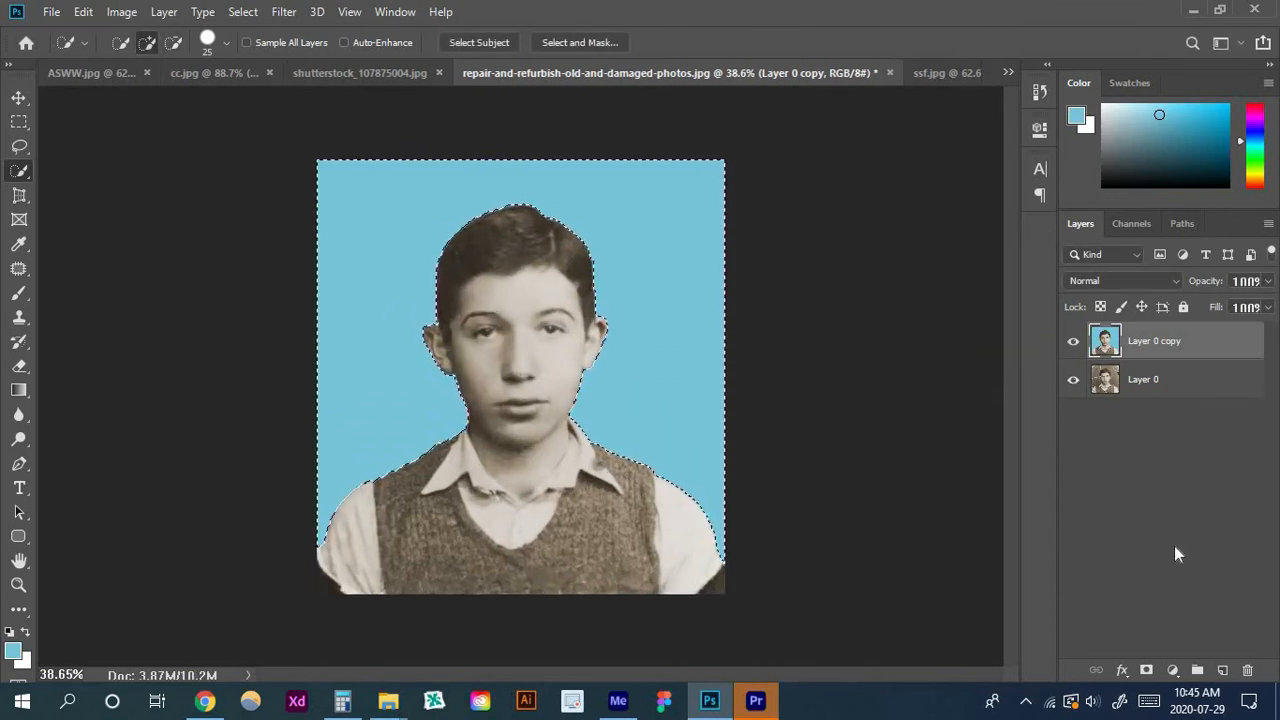
pyautogui.hotkey('ctrl', 'd')
# Add a Solid Color fill layer above Layer 0 copy, using the light blue #79c6dc
pyautogui.click(1175, 669)
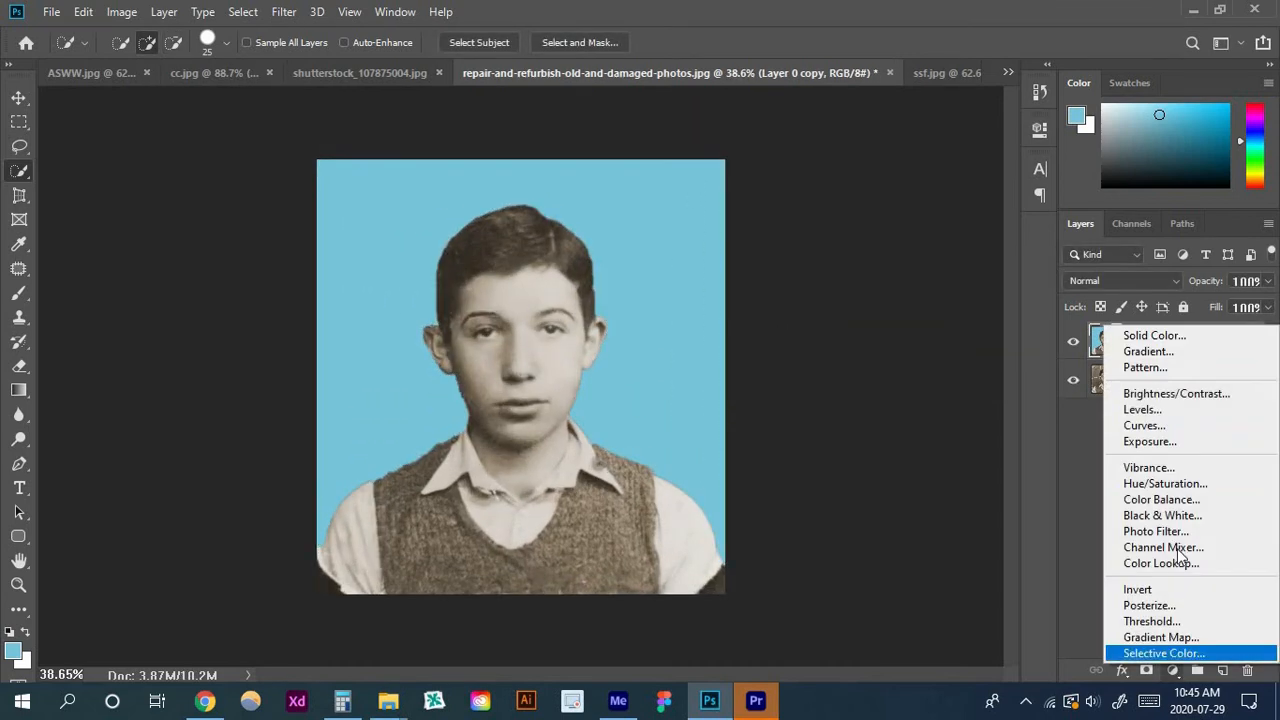
pyautogui.click(1222, 343)
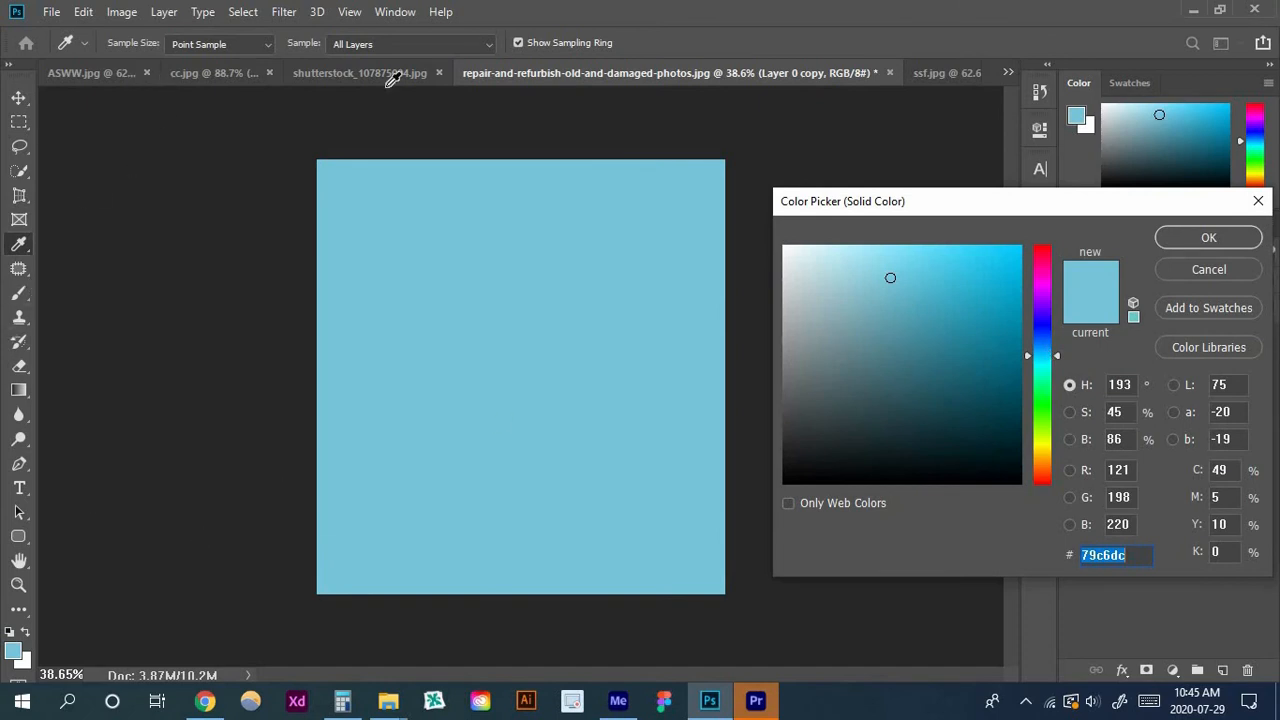
pyautogui.click(1240, 237)
pyautogui.press('w')
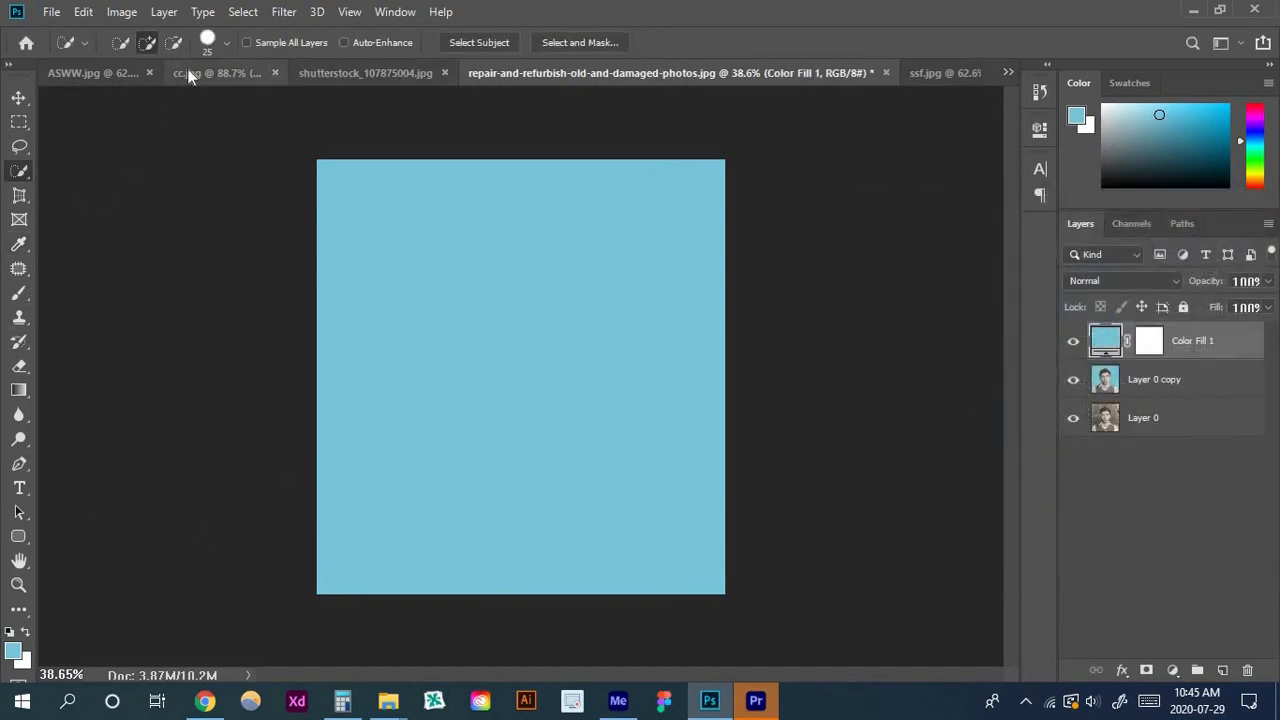
# Sample the skin tone from the woman's forehead in ASWW.jpg as the foreground colour #f6cdb7 and return to the boy's portrait document
pyautogui.click(112, 74)
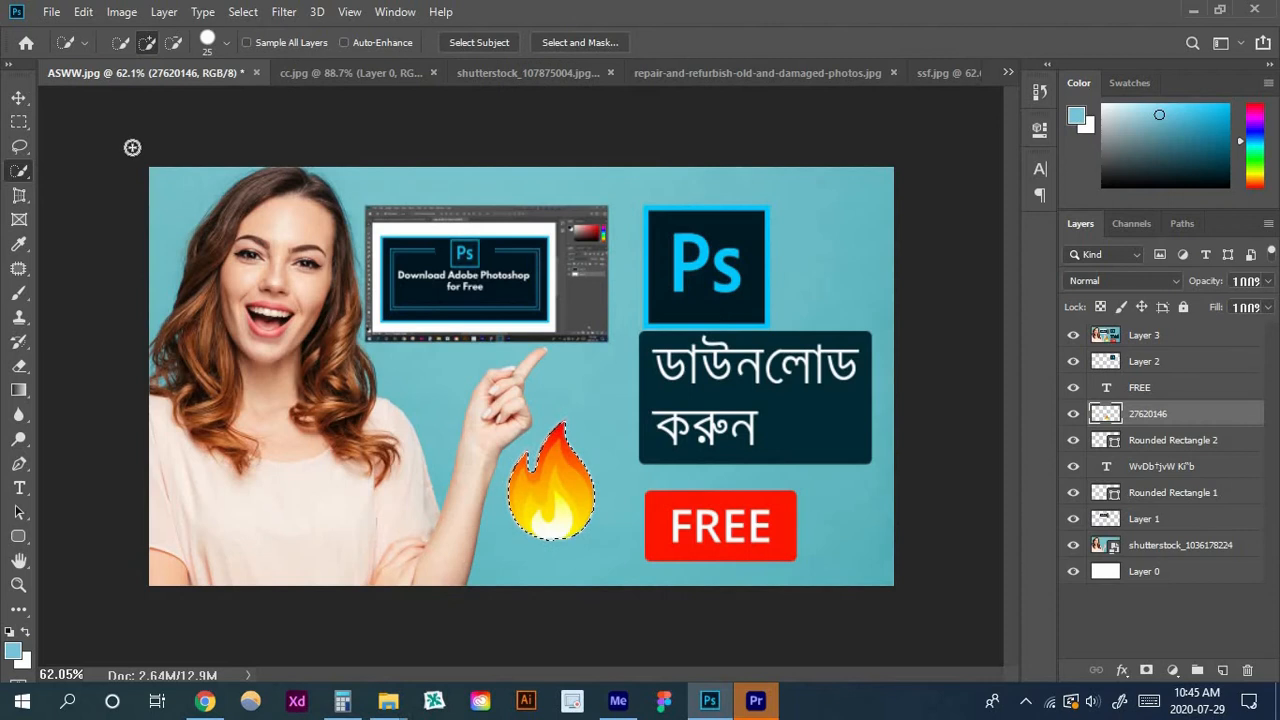
pyautogui.click(14, 651)
pyautogui.click(287, 218)
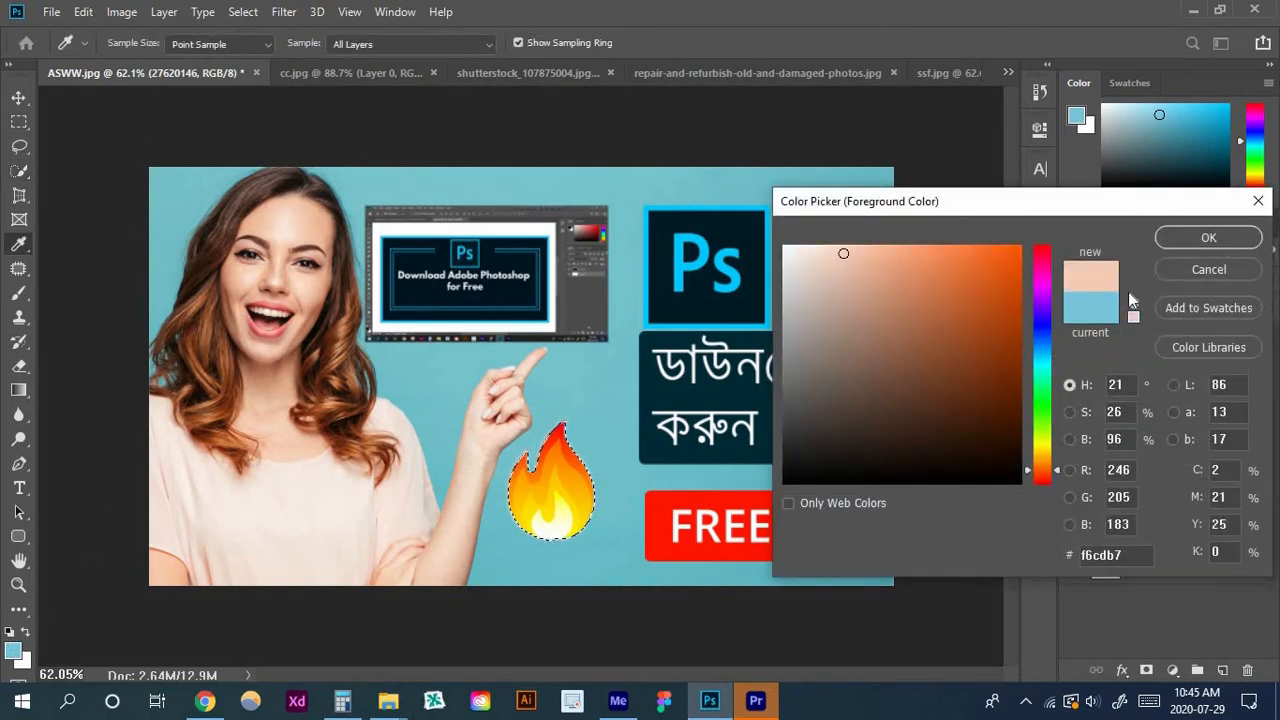
pyautogui.click(1190, 238)
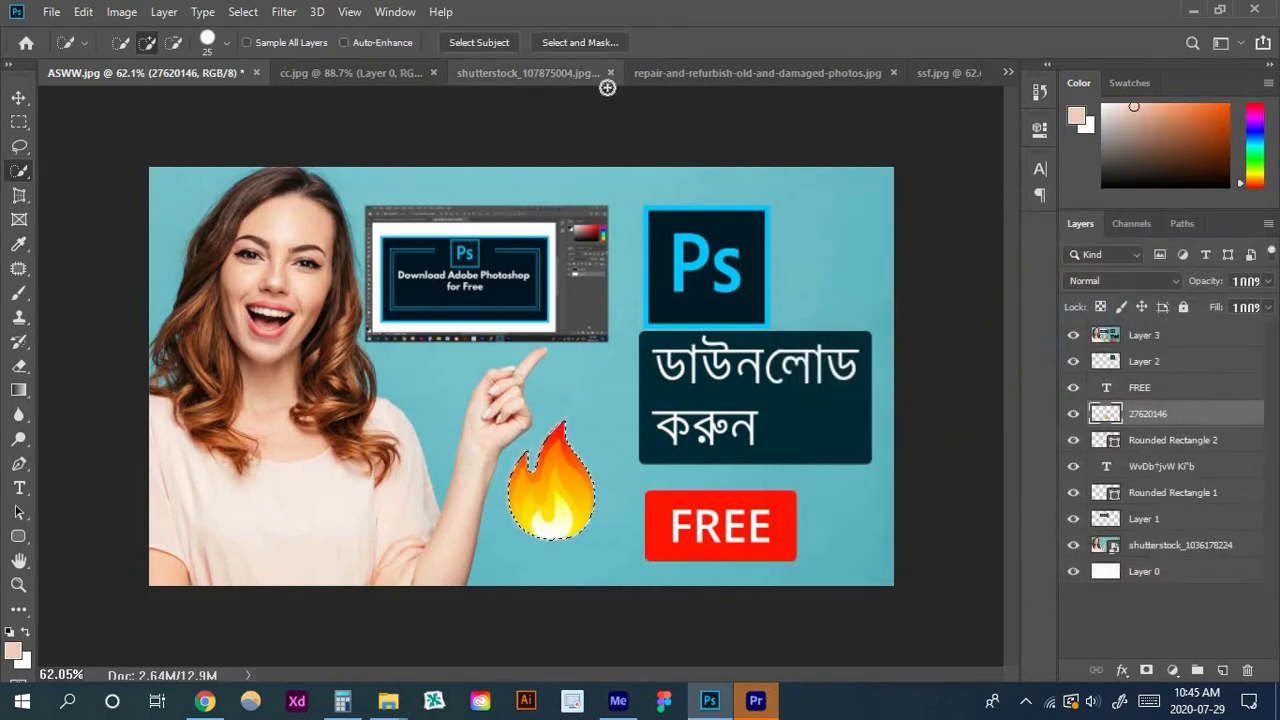
pyautogui.click(952, 75)
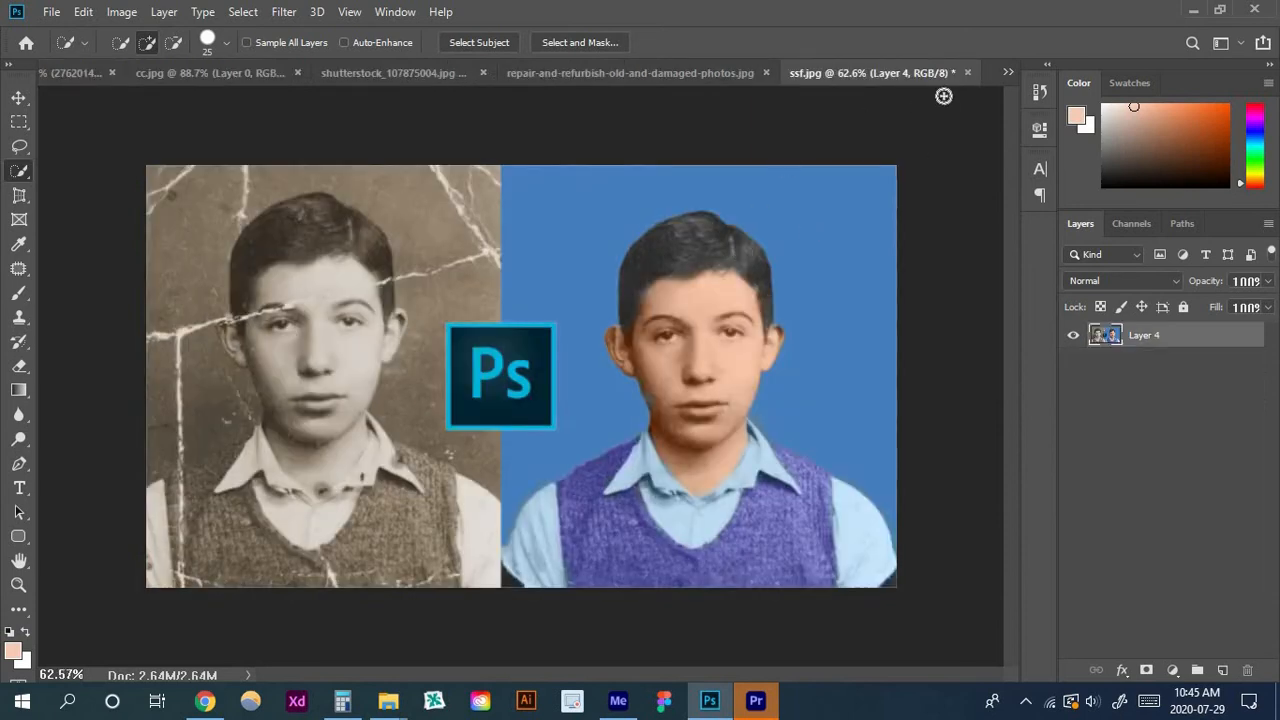
pyautogui.click(710, 70)
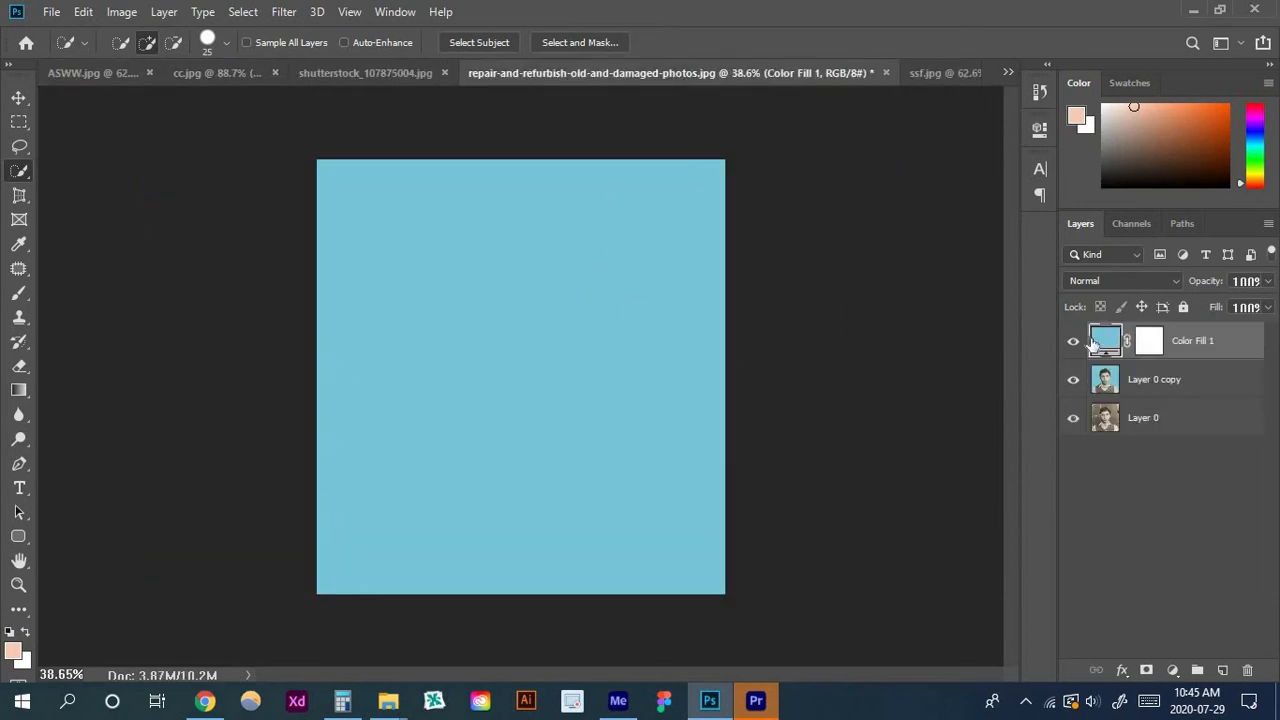
# Recolour the solid fill layer with the sampled skin tone and invert its layer mask to black
pyautogui.doubleClick(1105, 342)
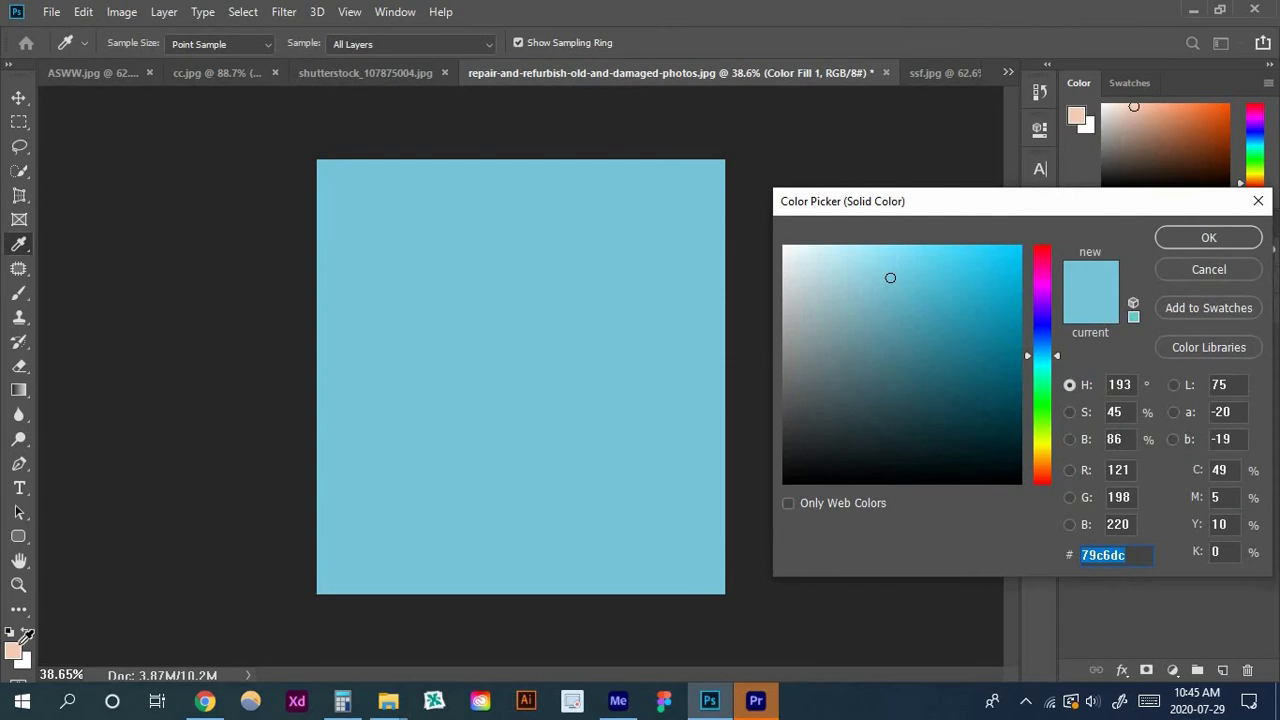
pyautogui.click(20, 645)
pyautogui.click(1209, 238)
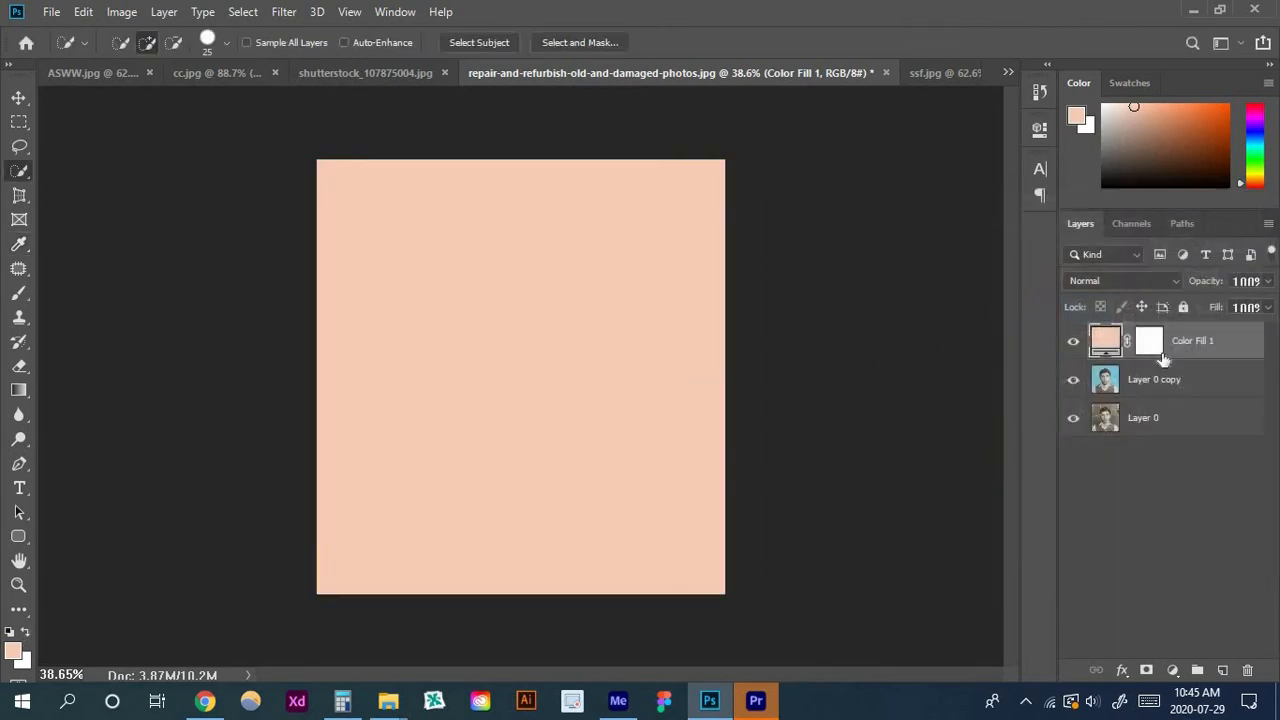
pyautogui.click(1150, 343)
pyautogui.hotkey('ctrl', 'i')
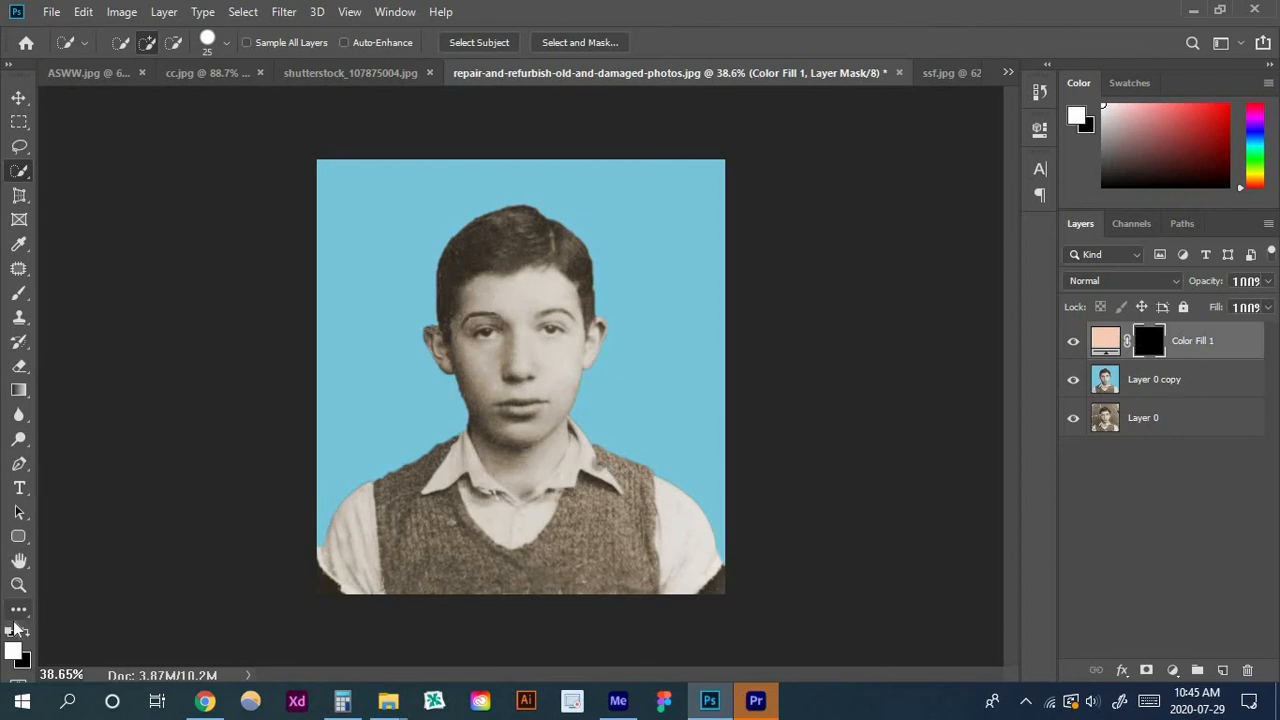
pyautogui.click(17, 314)
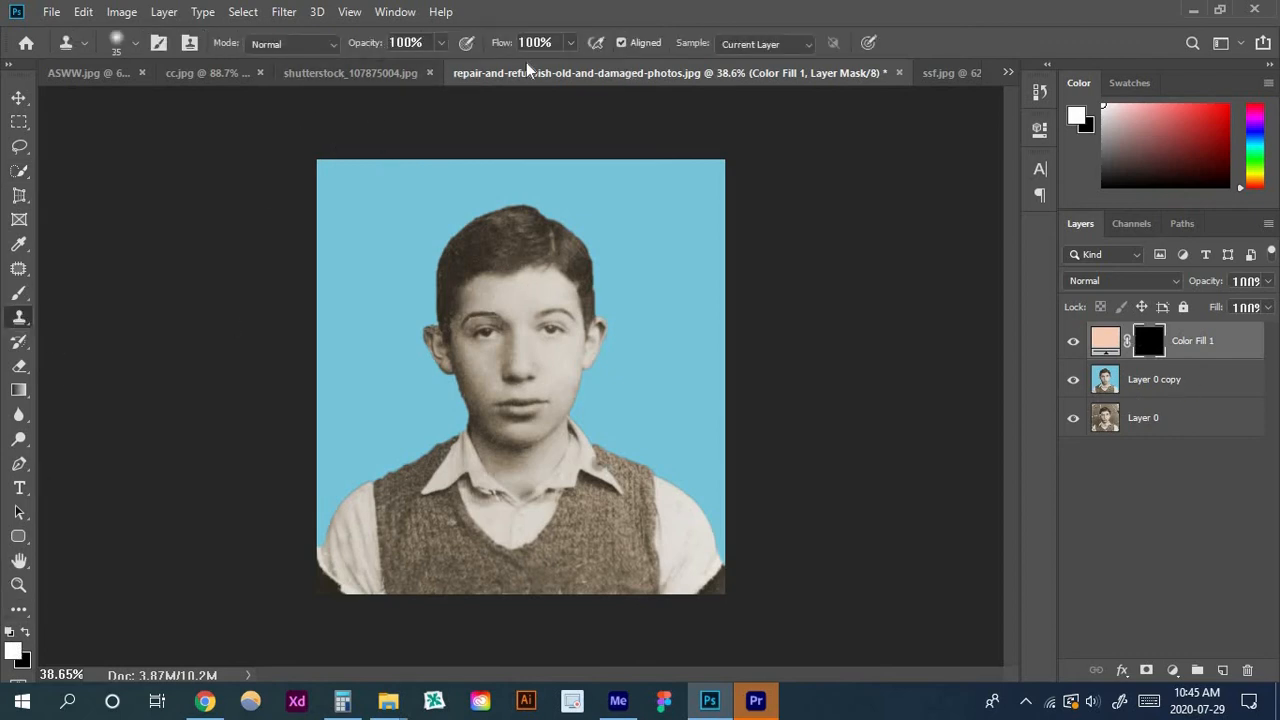
pyautogui.click(27, 633)
pyautogui.click(28, 633)
pyautogui.scroll(5, 484, 370)
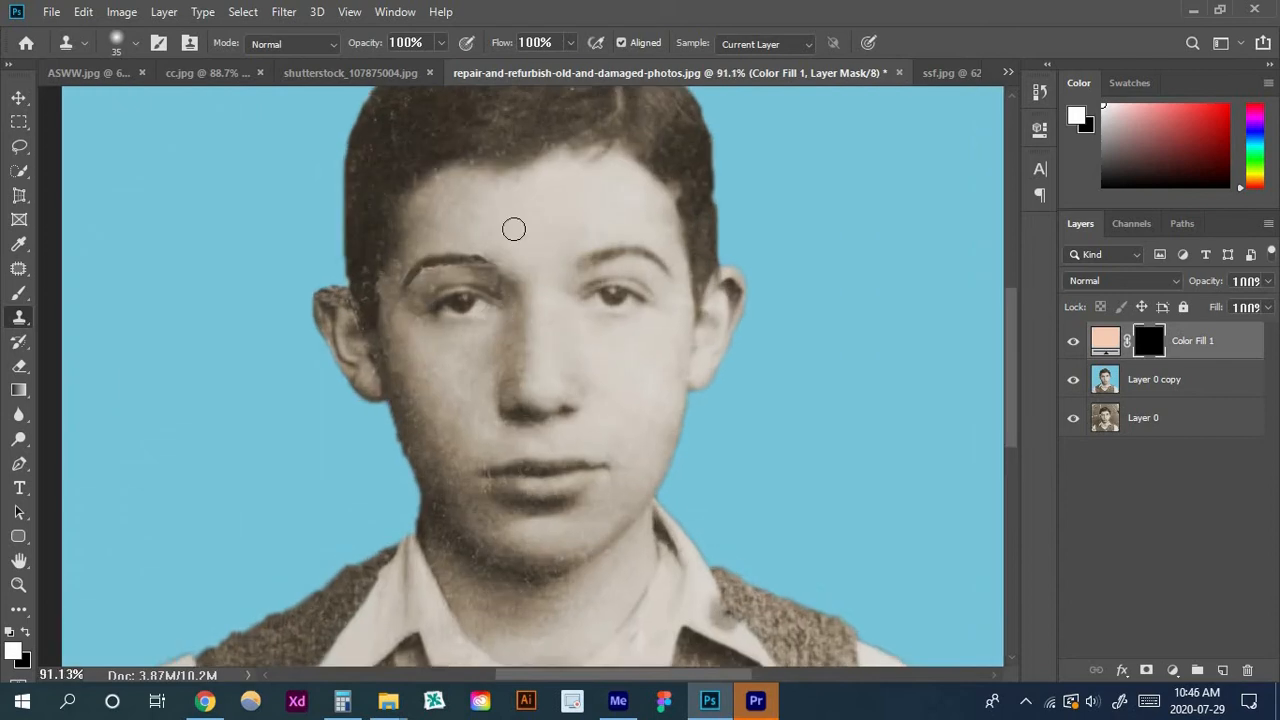
pyautogui.rightClick(513, 229)
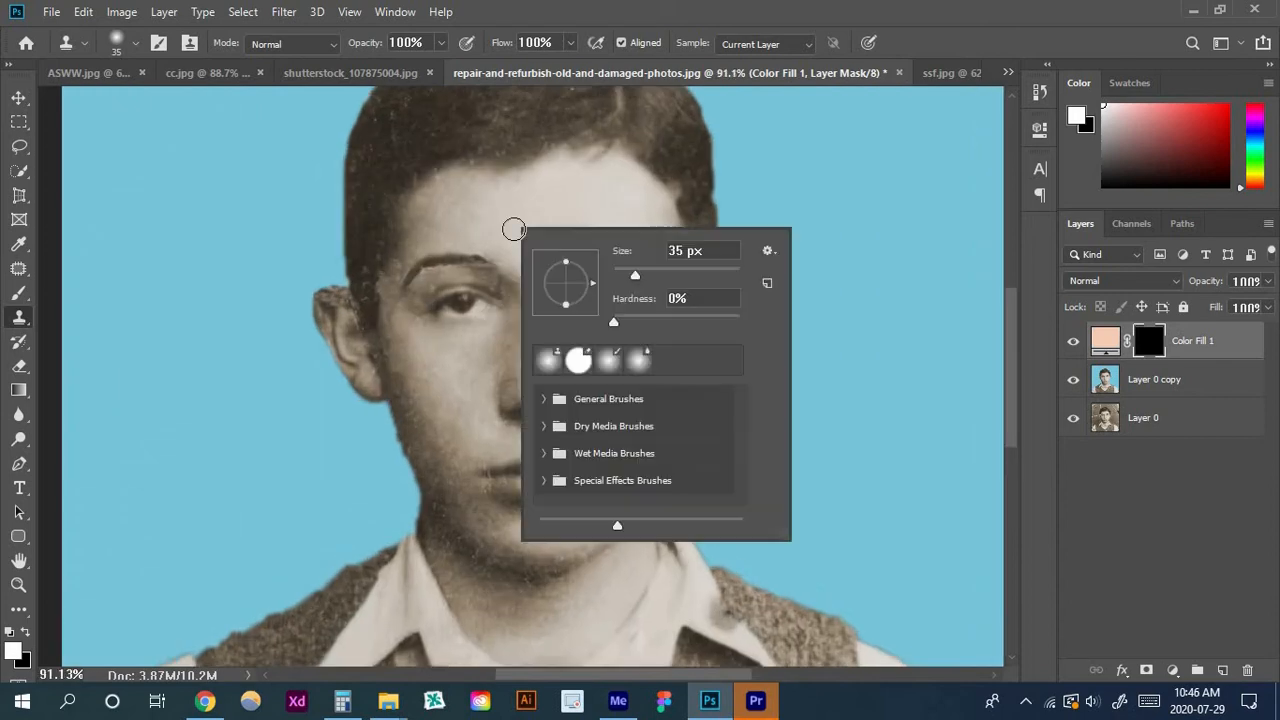
pyautogui.click(1154, 523)
pyautogui.click(1145, 345)
pyautogui.rightClick(1145, 345)
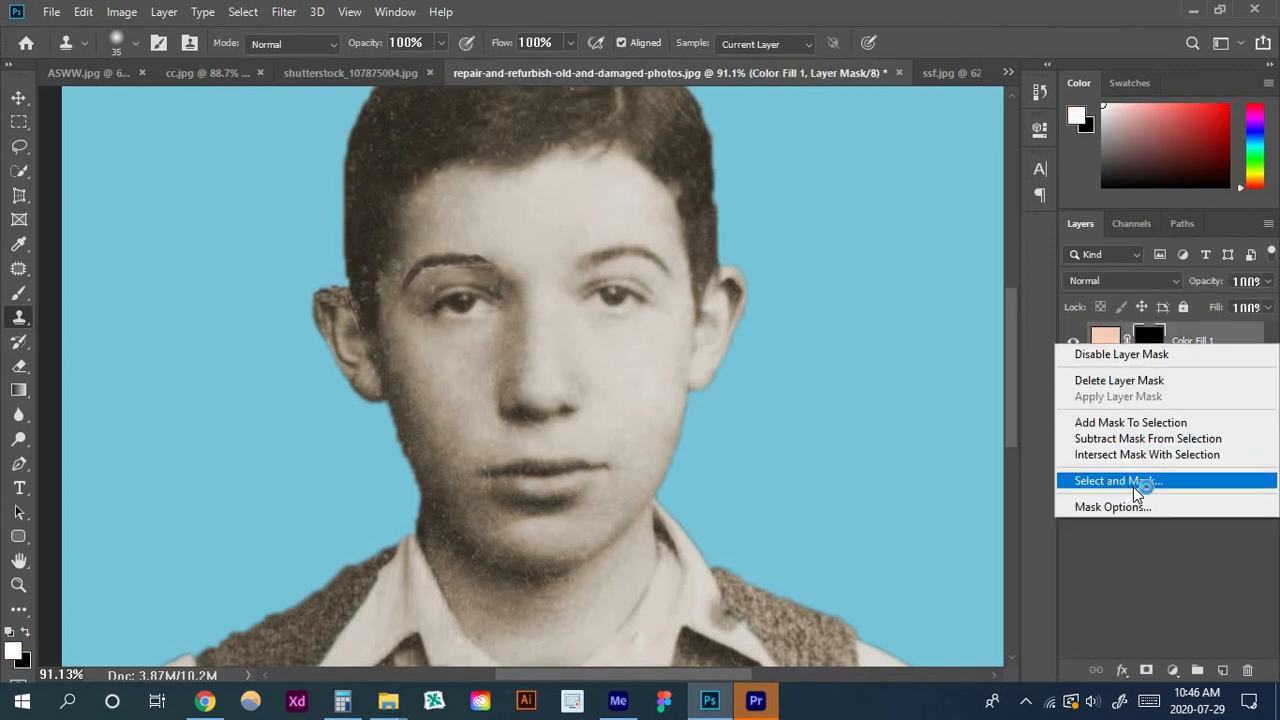
pyautogui.click(1113, 585)
pyautogui.click(1140, 394)
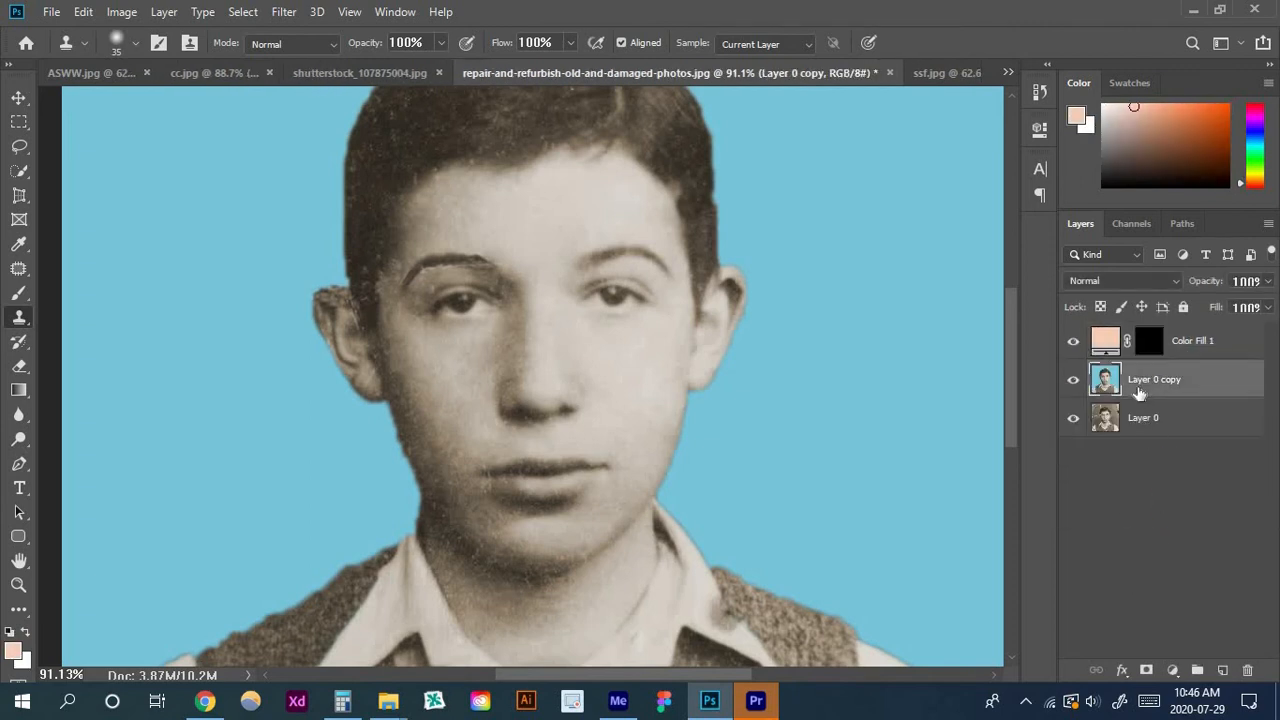
pyautogui.rightClick(1138, 392)
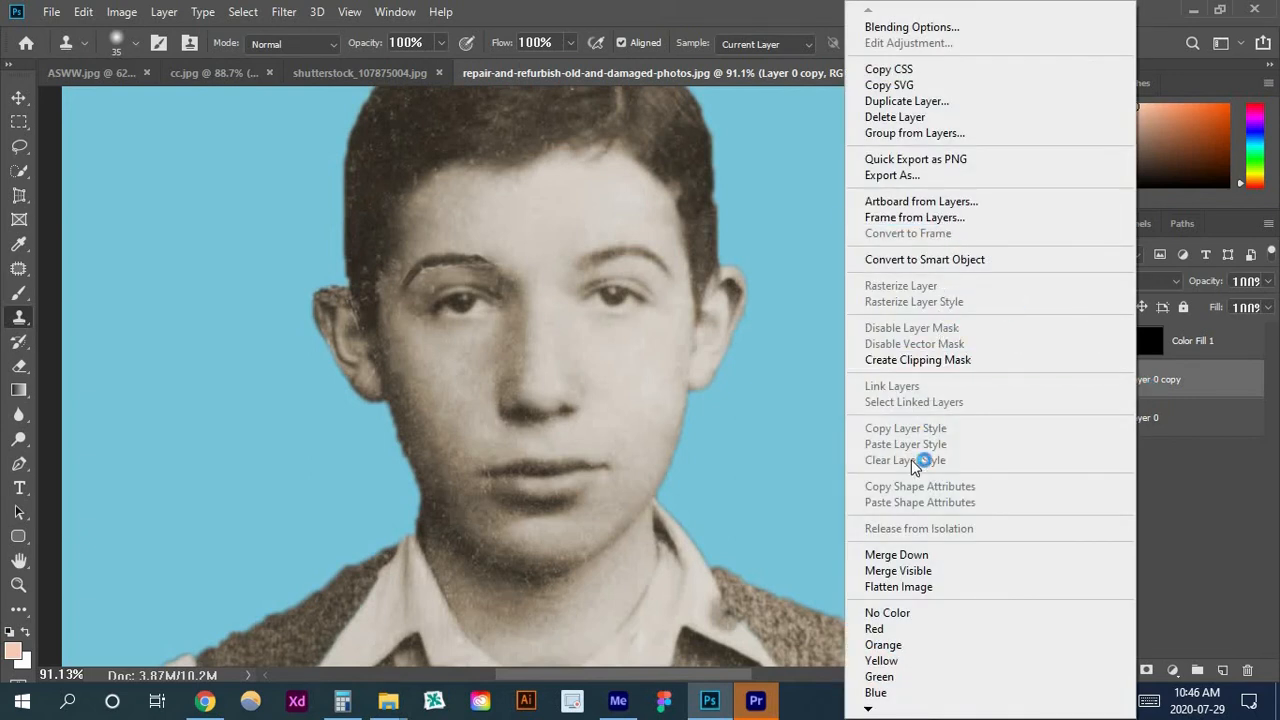
pyautogui.click(1160, 8)
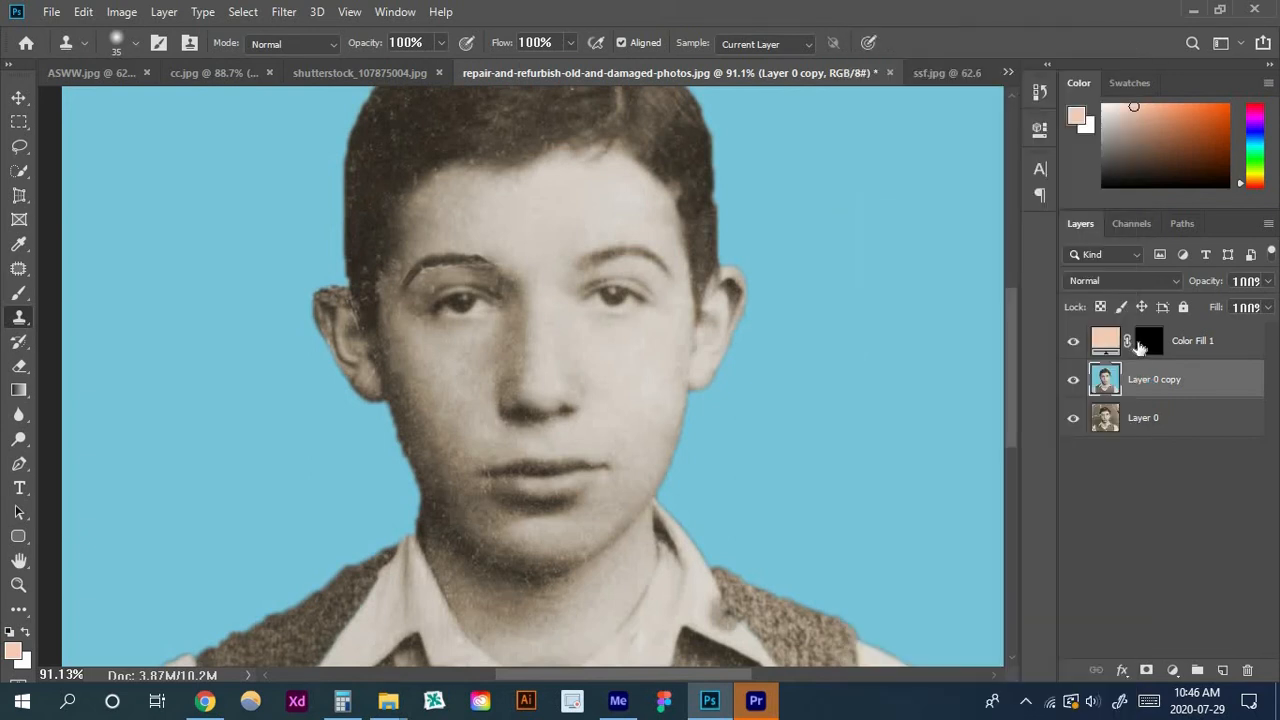
# Load the saved selection "new" as a new selection with the skin-tone fill layer's mask active
pyautogui.click(1148, 341)
pyautogui.click(243, 12)
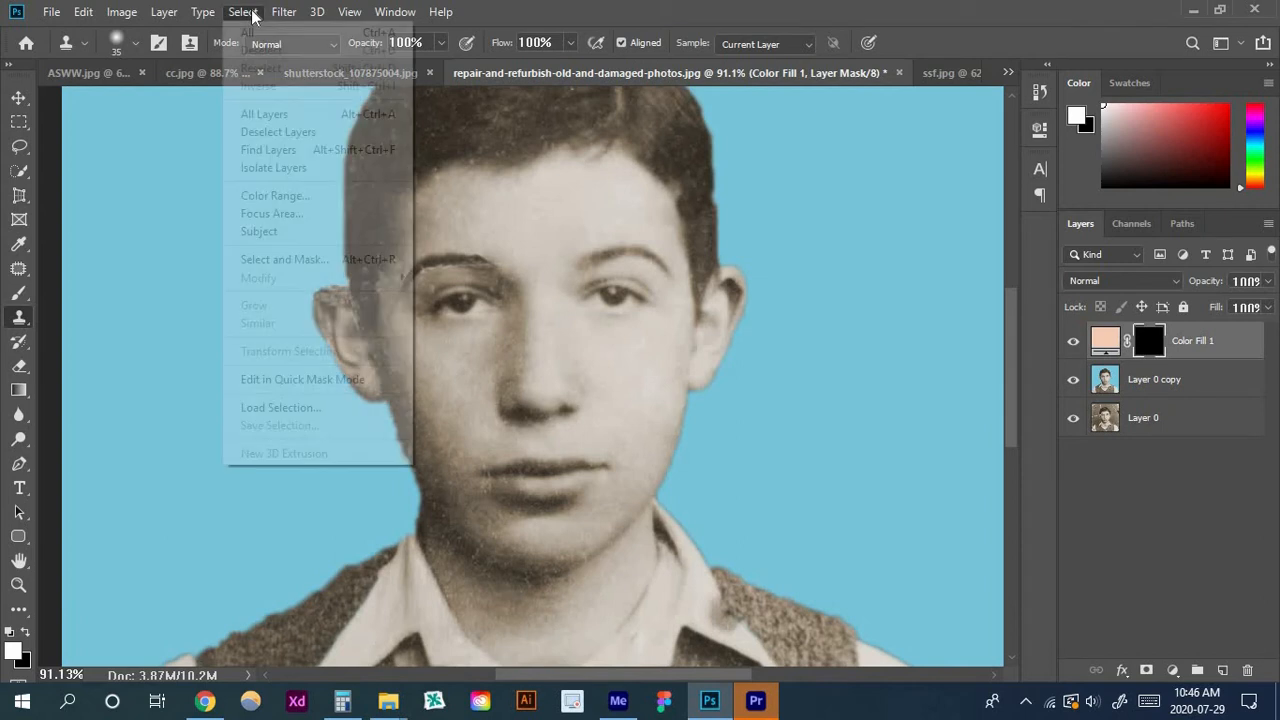
pyautogui.click(267, 403)
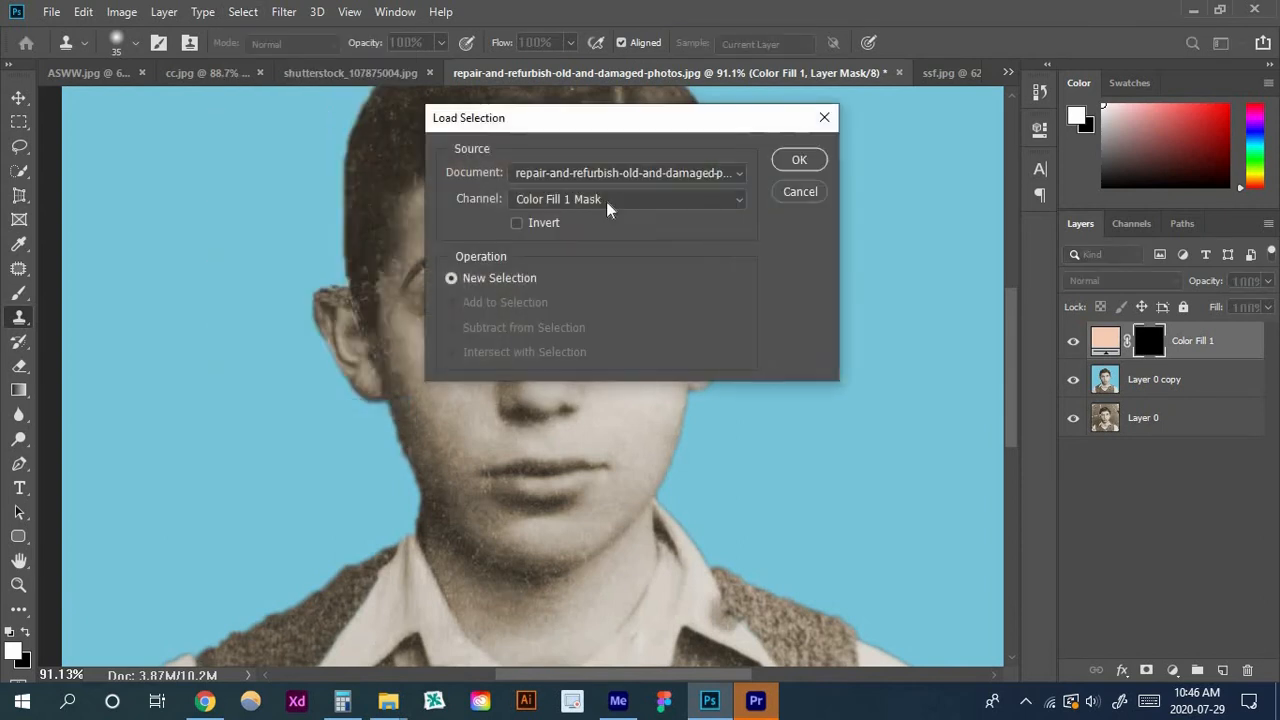
pyautogui.click(662, 174)
pyautogui.click(606, 192)
pyautogui.click(626, 199)
pyautogui.click(557, 263)
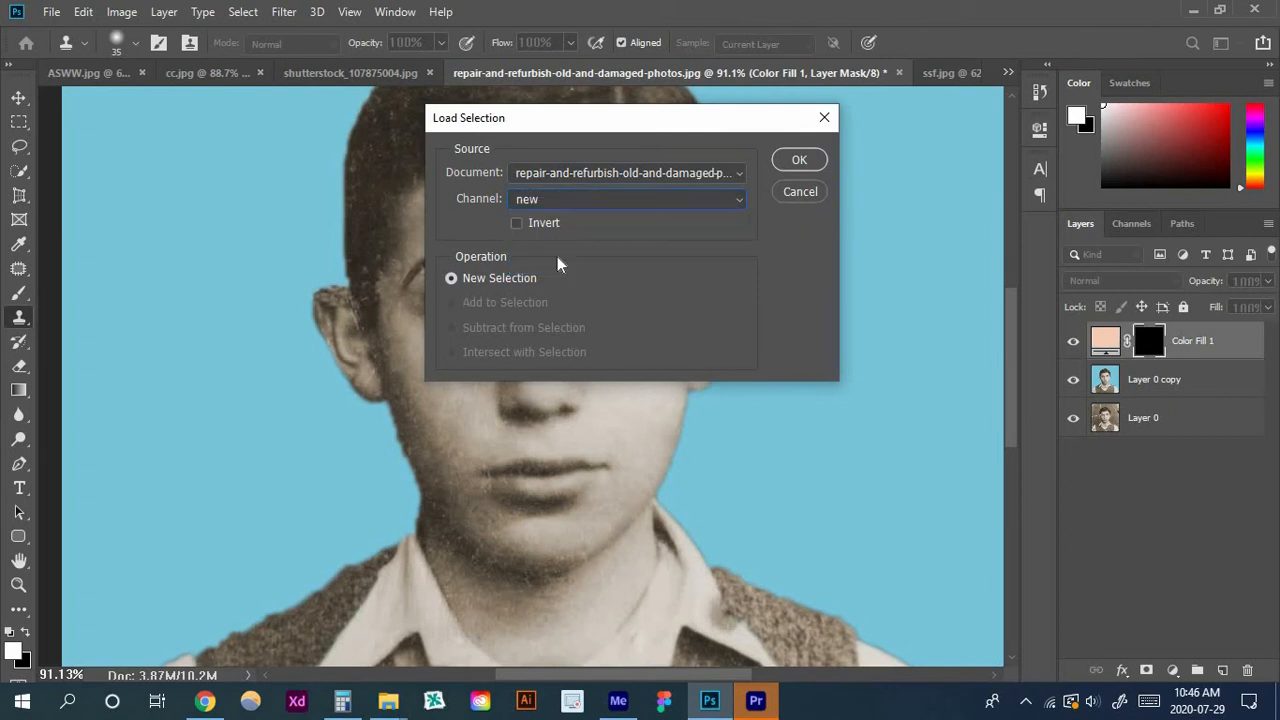
pyautogui.click(803, 160)
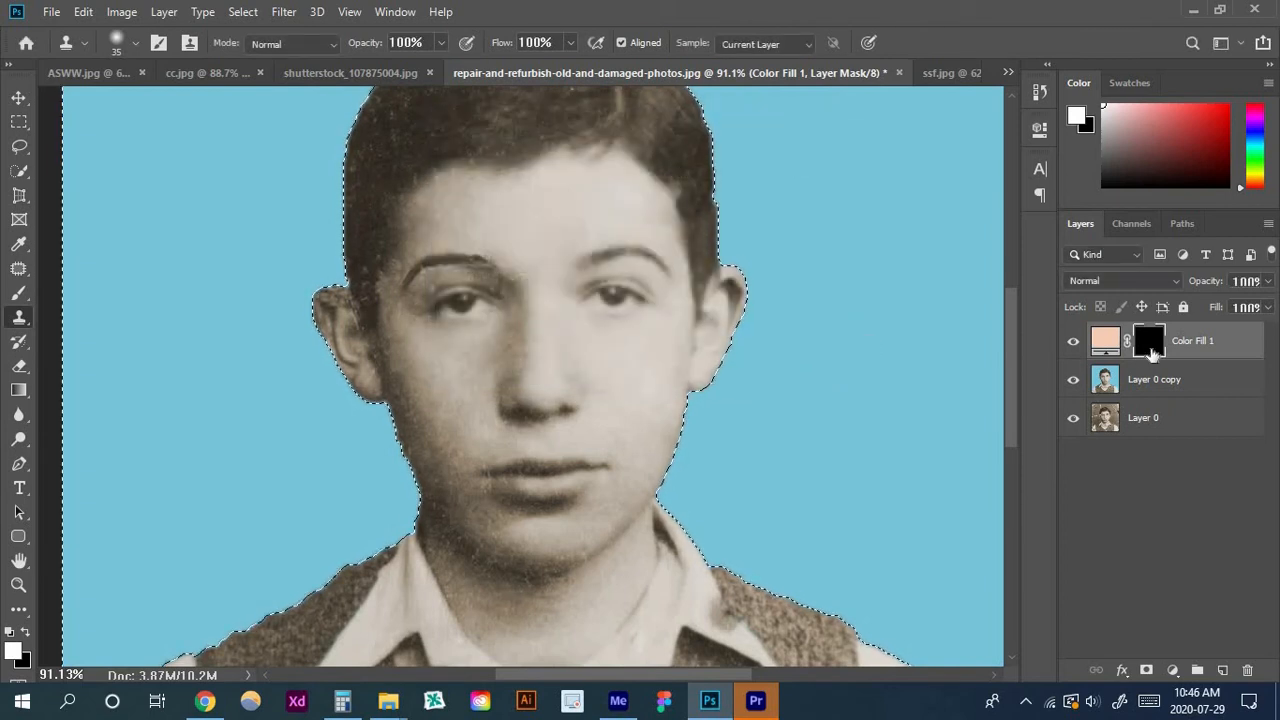
pyautogui.click(633, 359)
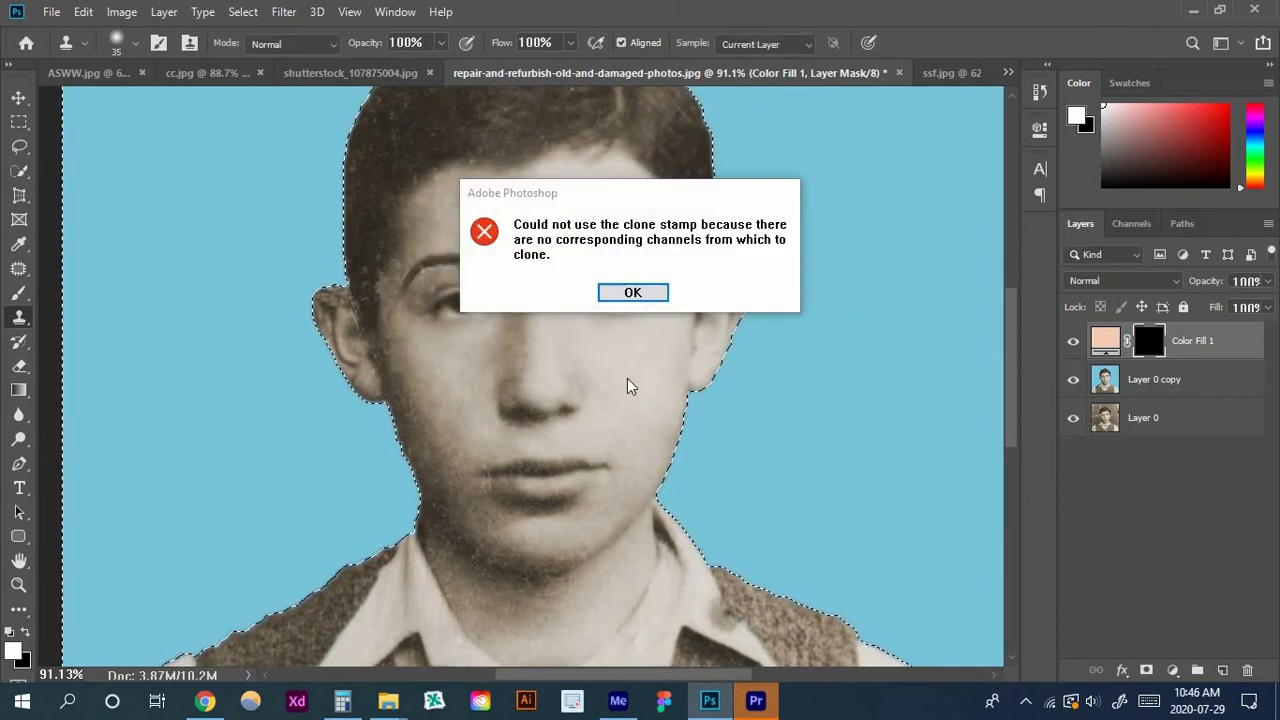
pyautogui.click(640, 292)
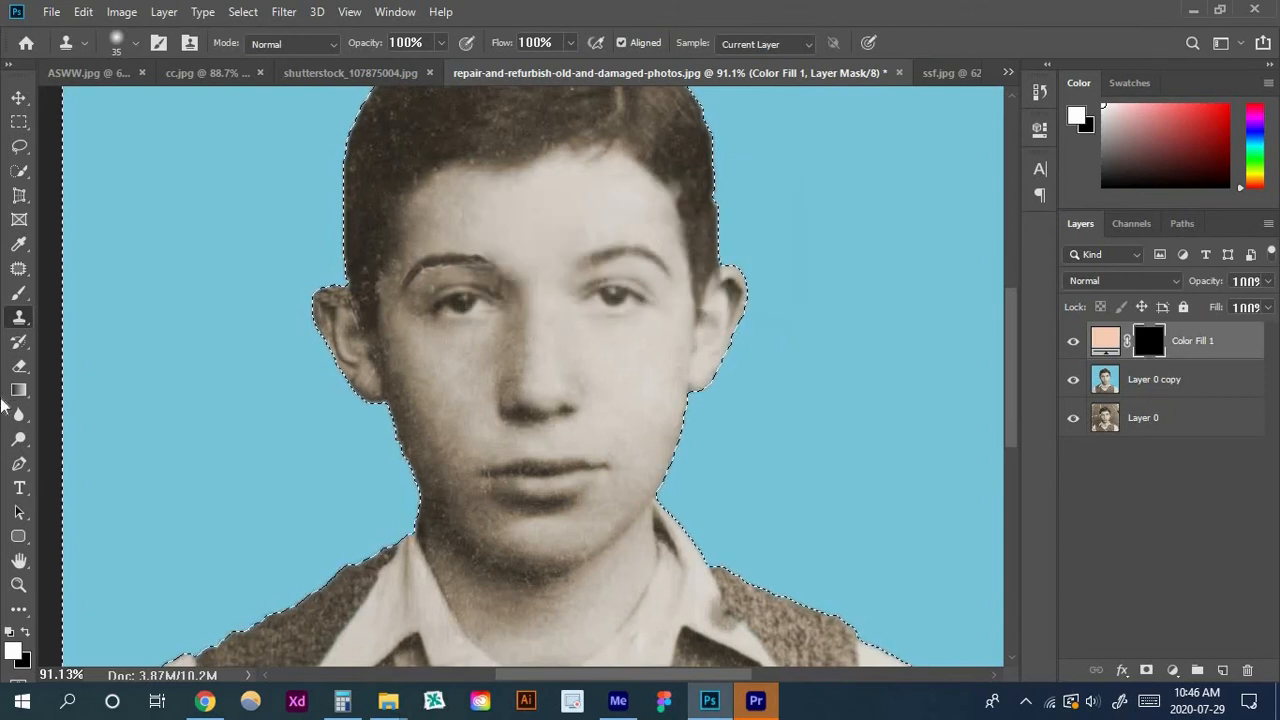
# Set the skin-tone fill layer's blend mode to Color and choose the Brush tool for painting on its mask
pyautogui.click(19, 295)
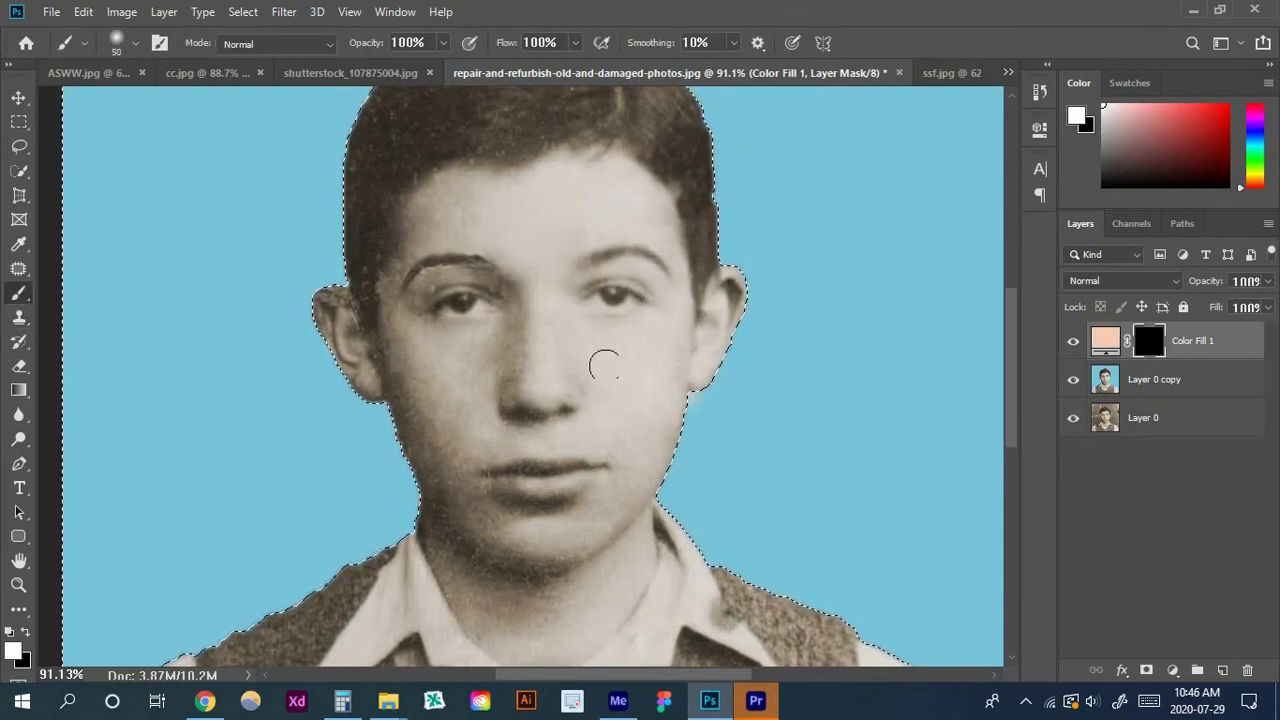
pyautogui.click(1158, 280)
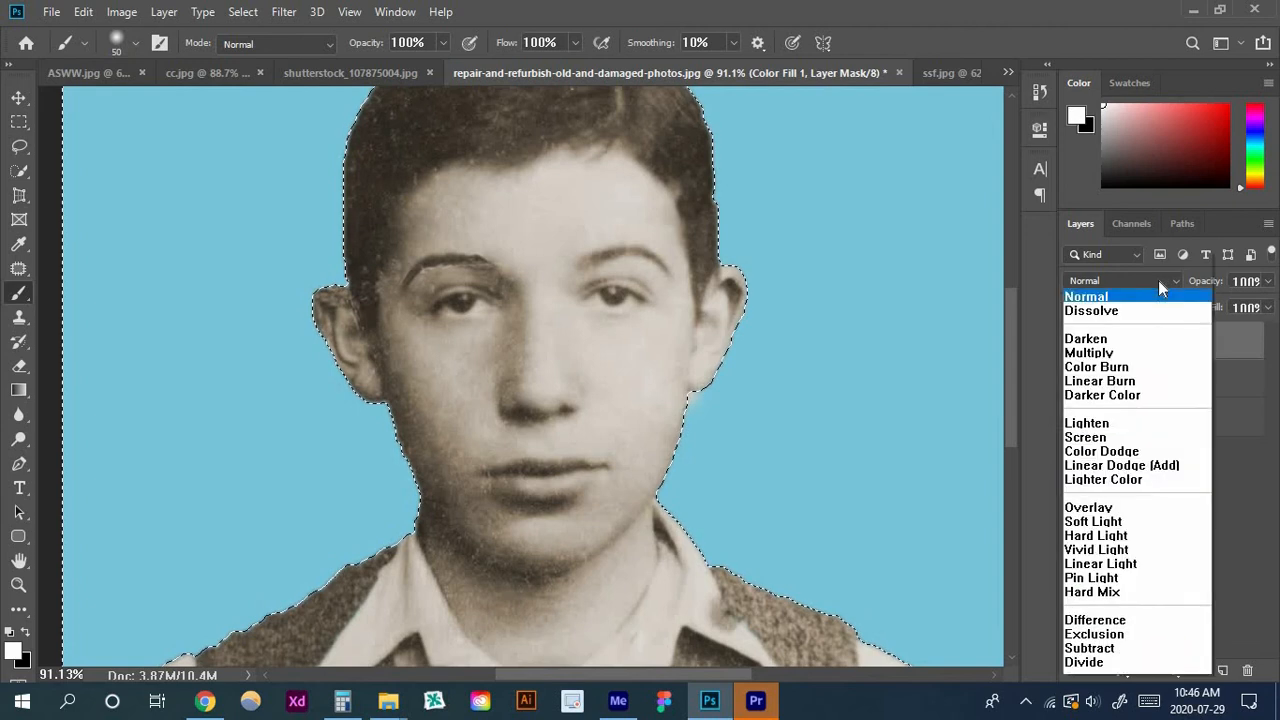
pyautogui.click(1093, 656)
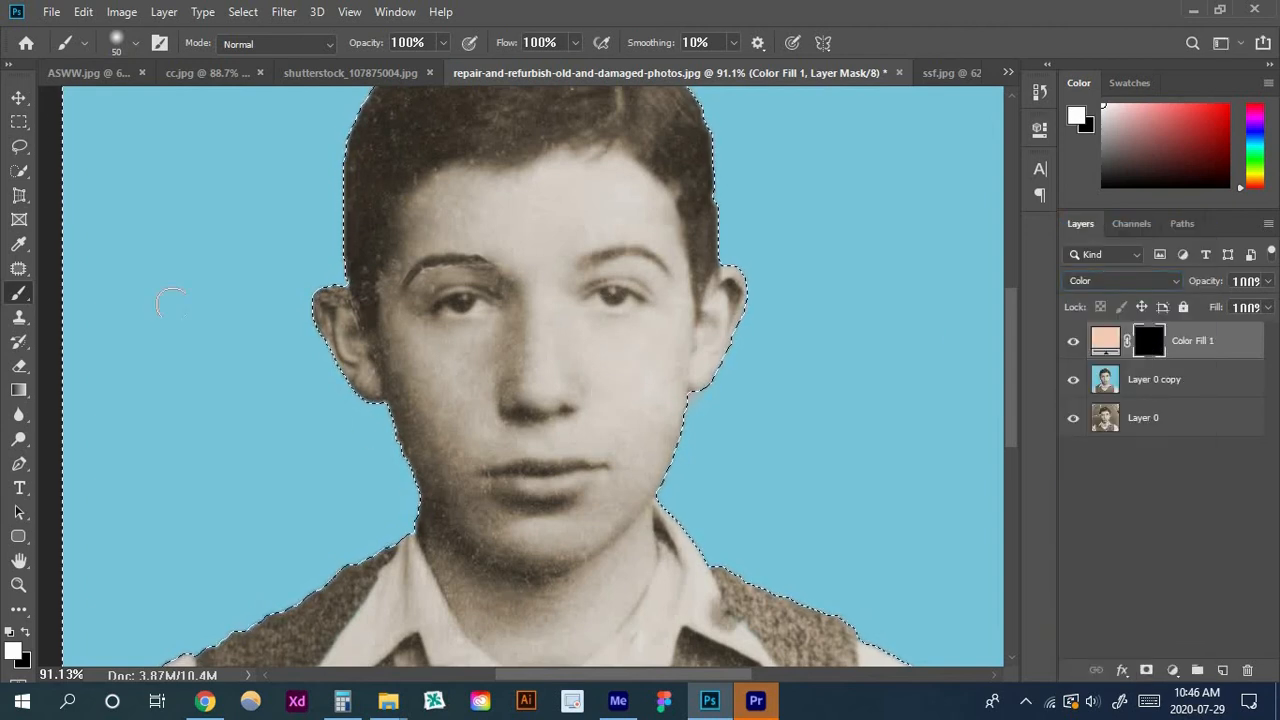
pyautogui.rightClick(17, 295)
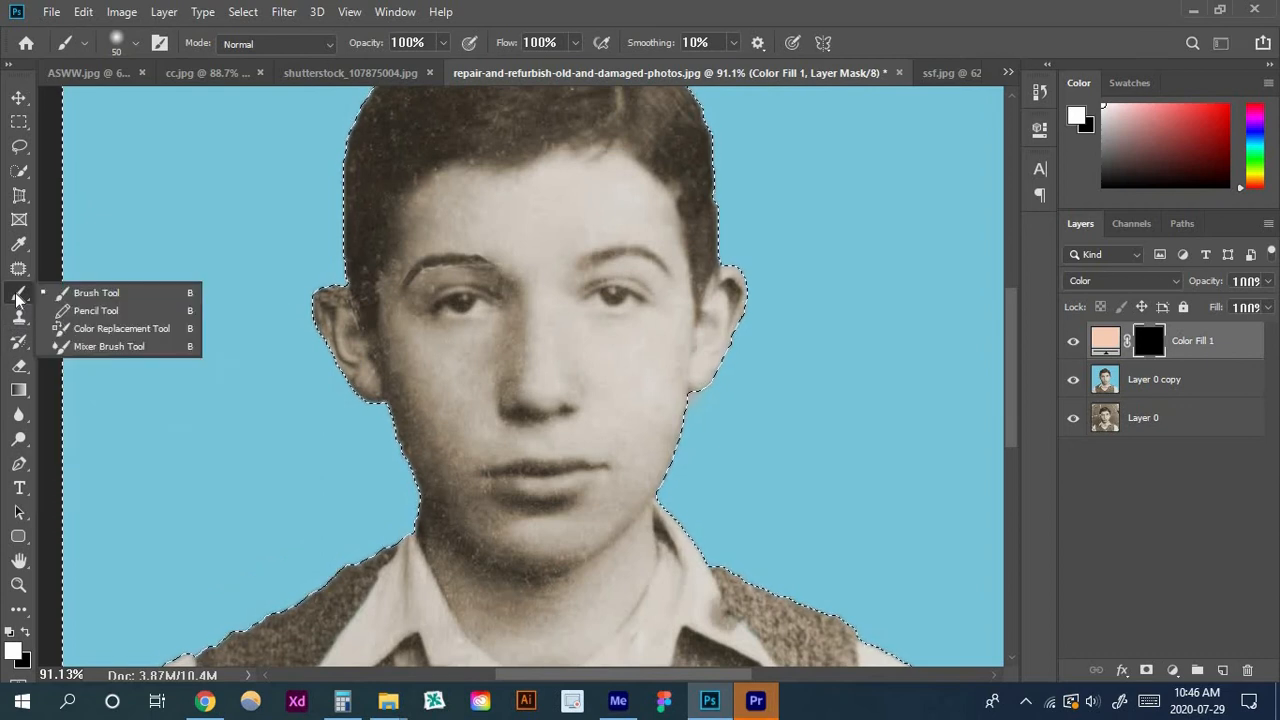
pyautogui.click(128, 293)
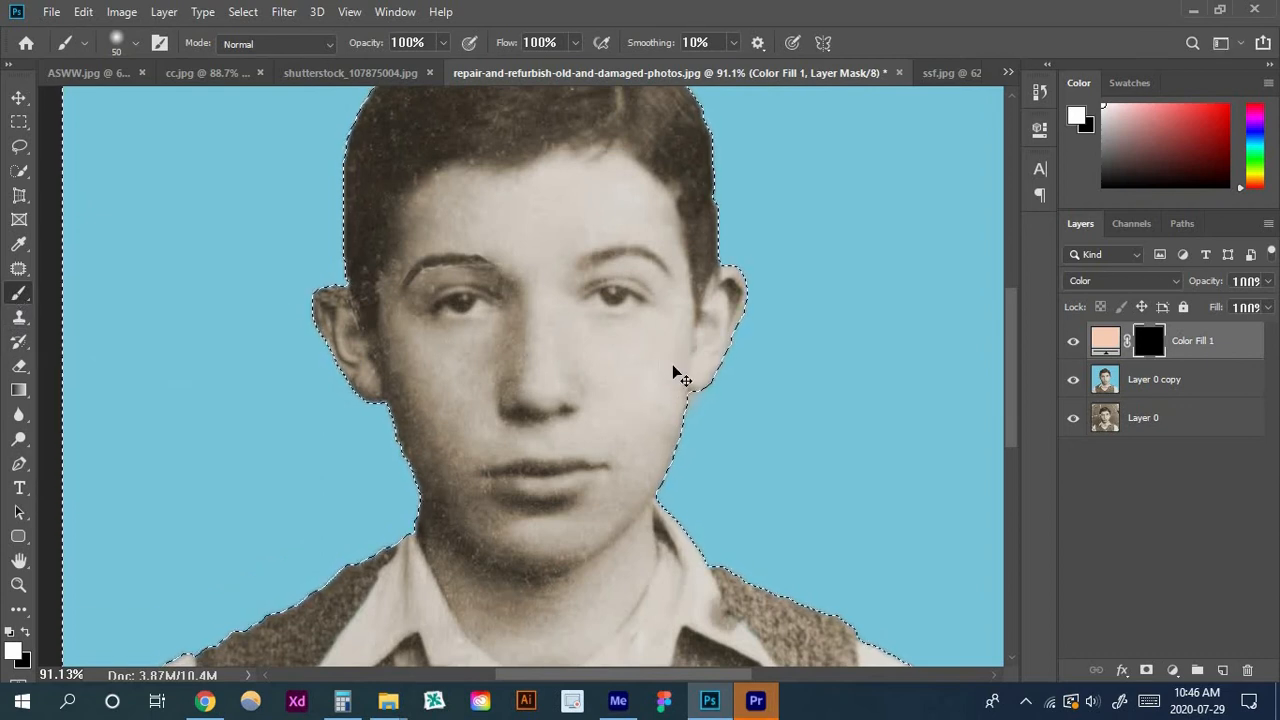
# Deselect and paint white on the skin-tone layer's mask over the boy's face and both ears, enlarging the brush for broad areas
pyautogui.hotkey('ctrl', 'd')
pyautogui.moveTo(664, 343); pyautogui.dragTo(648, 374)
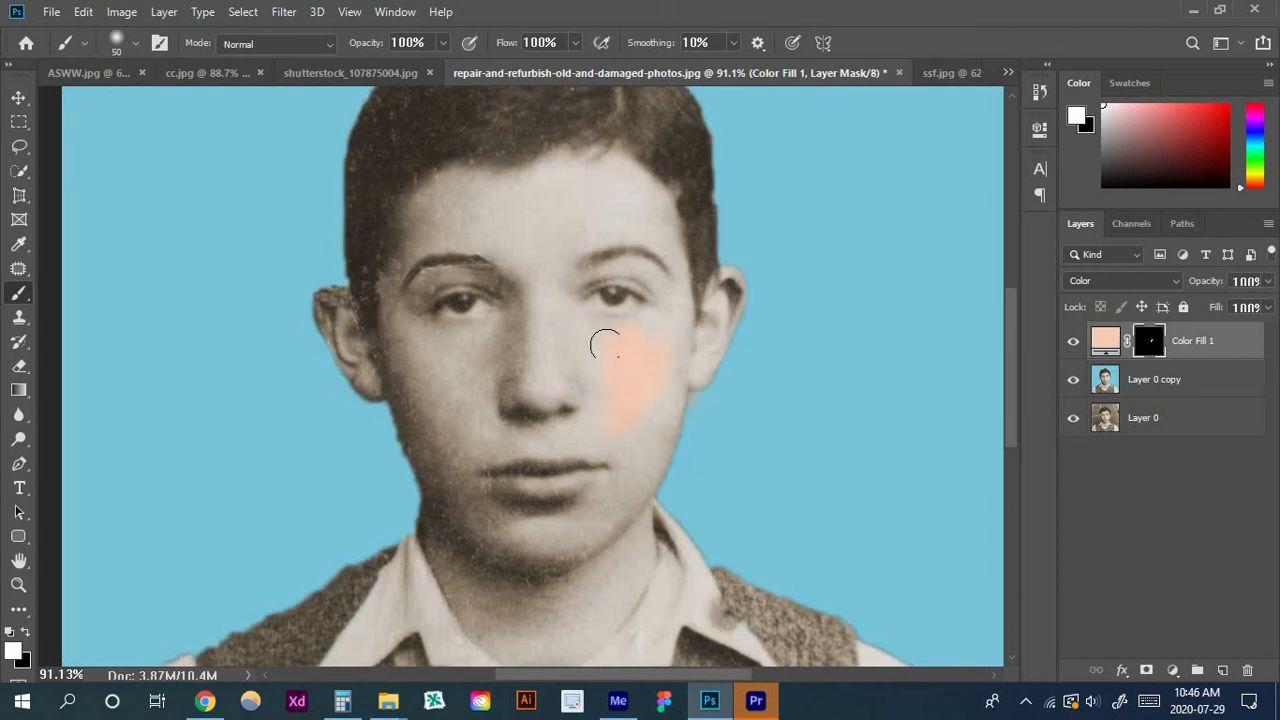
pyautogui.press(']')
pyautogui.press(']')
pyautogui.press(']')
pyautogui.press(']')
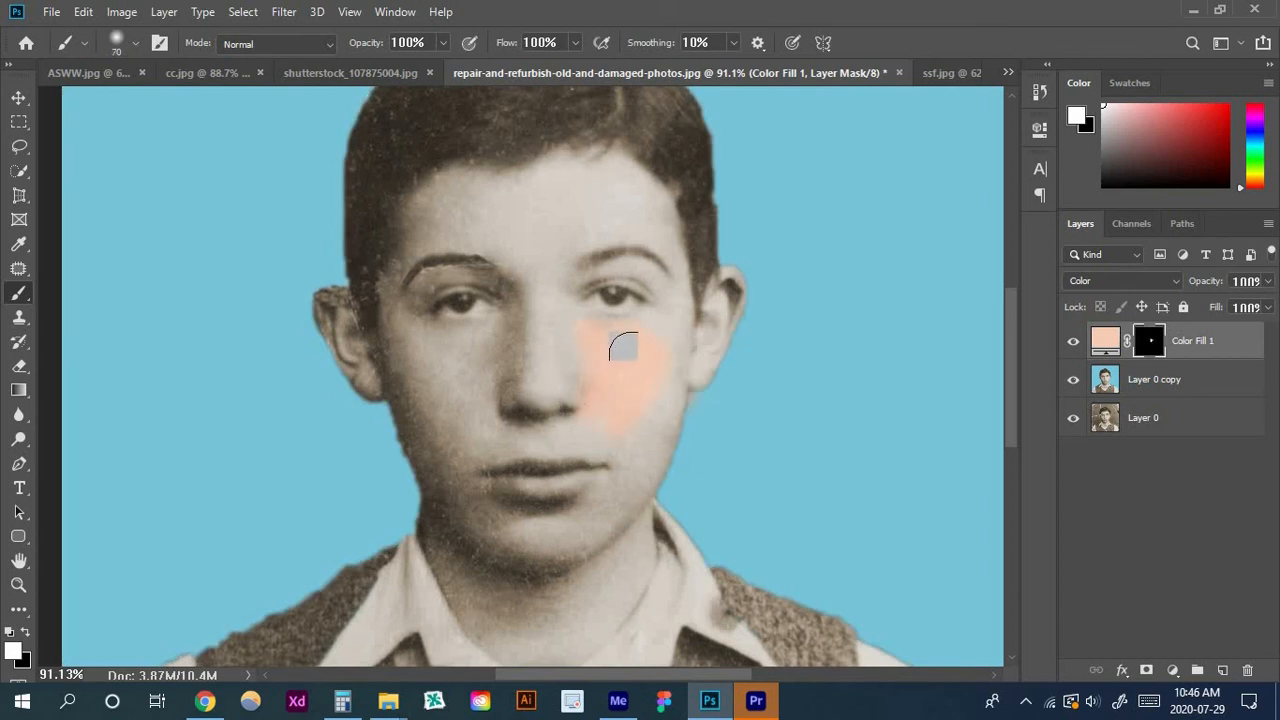
pyautogui.moveTo(656, 346)
pyautogui.mouseDown()
pyautogui.moveTo(615, 422)
pyautogui.moveTo(632, 422)
pyautogui.moveTo(626, 375)
pyautogui.moveTo(620, 441)
pyautogui.moveTo(645, 383)
pyautogui.moveTo(573, 479)
pyautogui.moveTo(531, 497)
pyautogui.moveTo(517, 525)
pyautogui.moveTo(576, 504)
pyautogui.moveTo(590, 518)
pyautogui.moveTo(569, 535)
pyautogui.moveTo(495, 525)
pyautogui.moveTo(528, 531)
pyautogui.moveTo(418, 448)
pyautogui.moveTo(419, 426)
pyautogui.moveTo(439, 453)
pyautogui.moveTo(432, 374)
pyautogui.moveTo(424, 389)
pyautogui.moveTo(322, 292)
pyautogui.moveTo(325, 312)
pyautogui.moveTo(350, 356)
pyautogui.moveTo(350, 340)
pyautogui.moveTo(383, 362)
pyautogui.moveTo(417, 323)
pyautogui.moveTo(426, 336)
pyautogui.moveTo(468, 336)
pyautogui.moveTo(470, 310)
pyautogui.moveTo(427, 233)
pyautogui.moveTo(430, 204)
pyautogui.moveTo(416, 230)
pyautogui.moveTo(460, 206)
pyautogui.moveTo(474, 220)
pyautogui.moveTo(428, 227)
pyautogui.moveTo(574, 251)
pyautogui.moveTo(548, 218)
pyautogui.moveTo(606, 211)
pyautogui.moveTo(671, 233)
pyautogui.moveTo(670, 317)
pyautogui.moveTo(615, 367)
pyautogui.moveTo(611, 348)
pyautogui.moveTo(552, 341)
pyautogui.moveTo(539, 300)
pyautogui.moveTo(600, 270)
pyautogui.moveTo(629, 283)
pyautogui.moveTo(636, 240)
pyautogui.moveTo(607, 228)
pyautogui.moveTo(603, 190)
pyautogui.mouseUp()
pyautogui.moveTo(493, 369)
pyautogui.mouseDown()
pyautogui.moveTo(596, 446)
pyautogui.moveTo(546, 498)
pyautogui.moveTo(475, 469)
pyautogui.moveTo(485, 440)
pyautogui.moveTo(620, 329)
pyautogui.mouseUp()
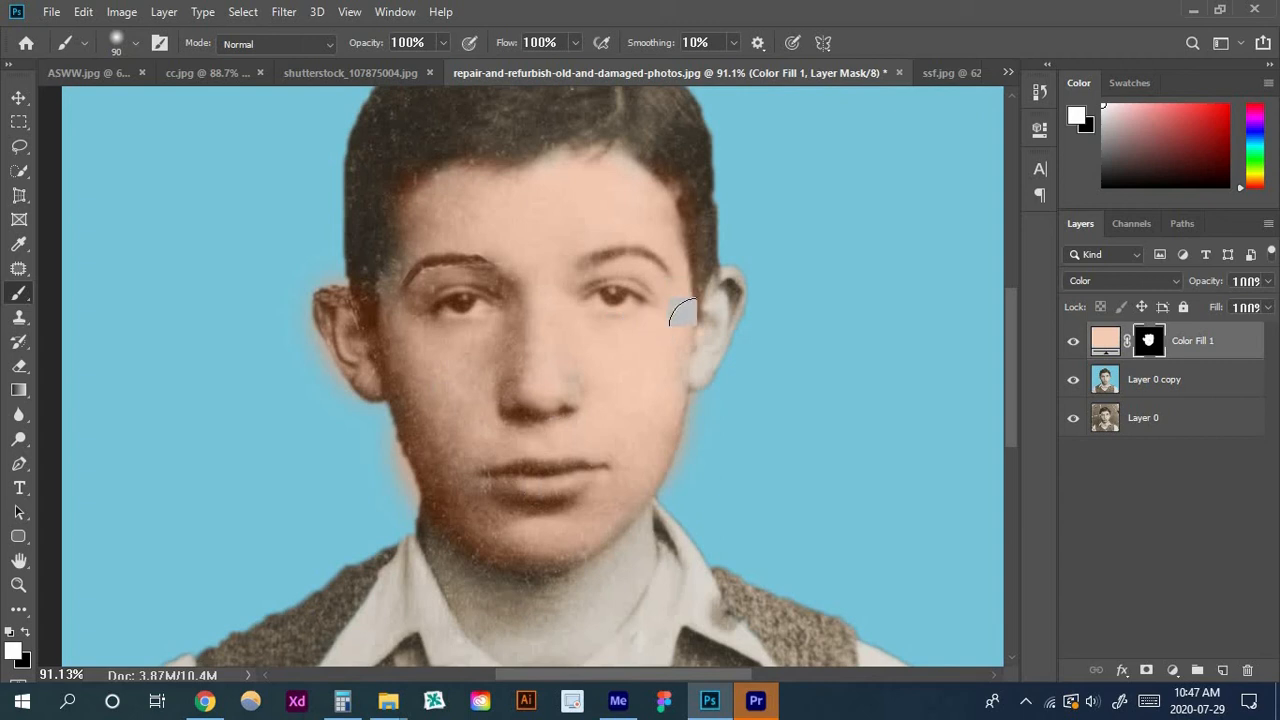
pyautogui.moveTo(679, 358); pyautogui.dragTo(700, 354)
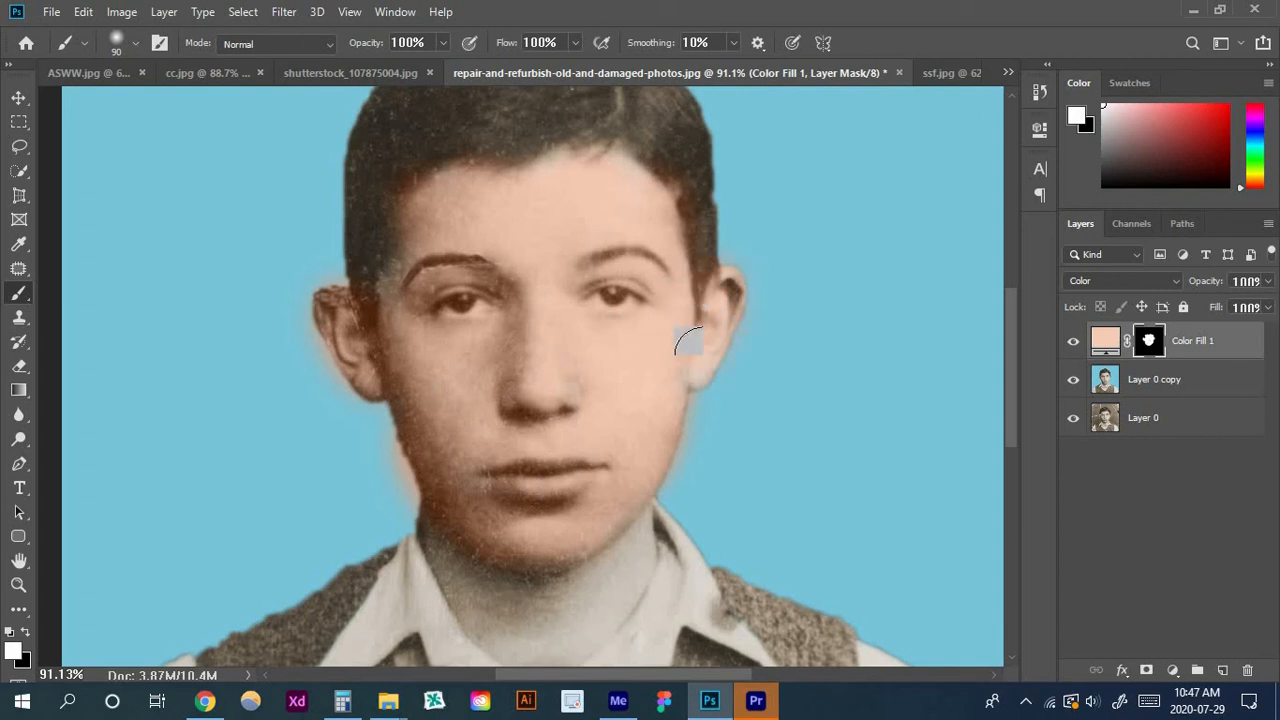
# Paint black on the mask with a smaller brush to remove skin-tone overspill from the background beside the ear and jaw
pyautogui.press('[')
pyautogui.press('[')
pyautogui.press('[')
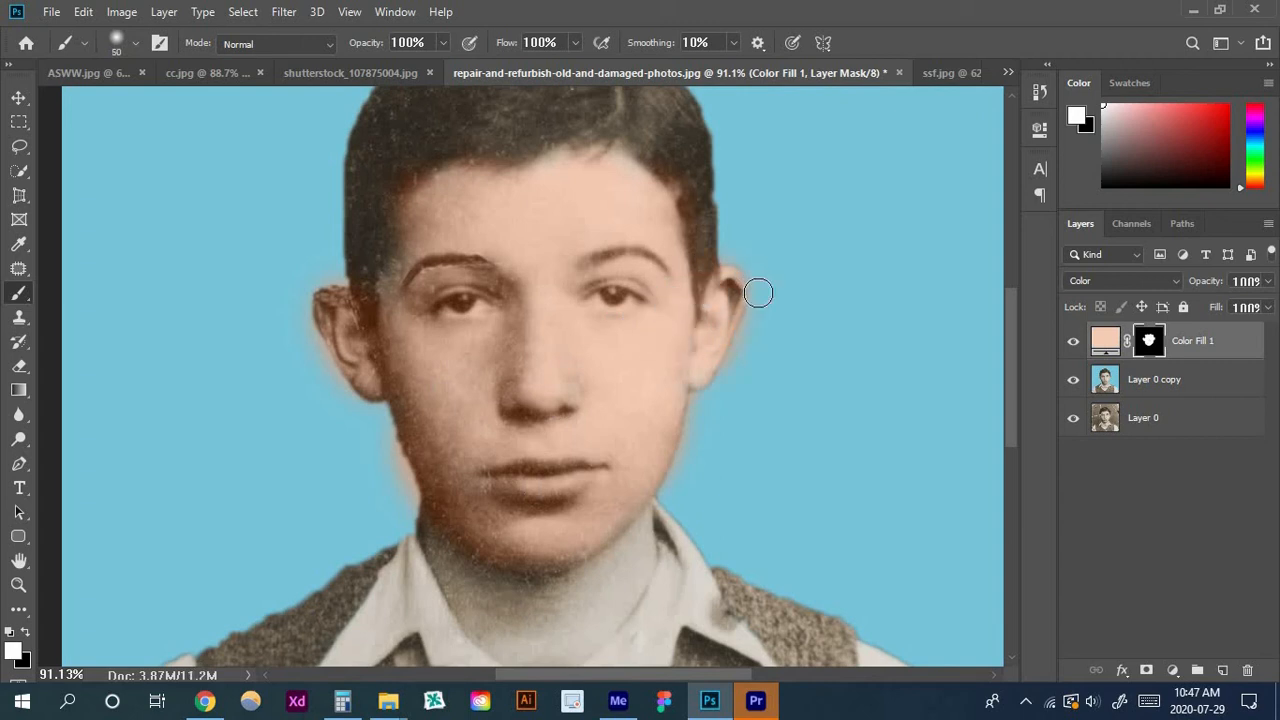
pyautogui.press('x')
pyautogui.press('x')
pyautogui.press('x')
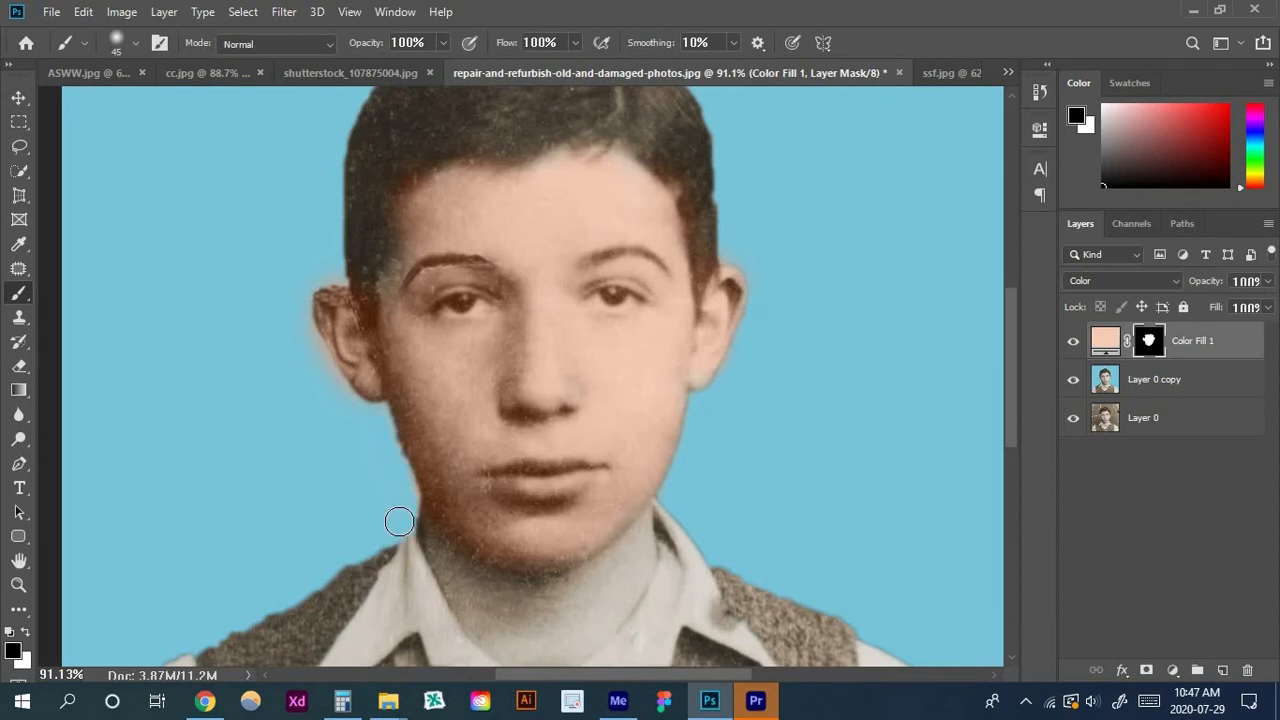
# Paint the skin tone over the boy's neck down to the collar and mask out the overspill around his ear
pyautogui.press('x')
pyautogui.moveTo(471, 591)
pyautogui.mouseDown()
pyautogui.moveTo(443, 560)
pyautogui.moveTo(455, 596)
pyautogui.mouseUp()
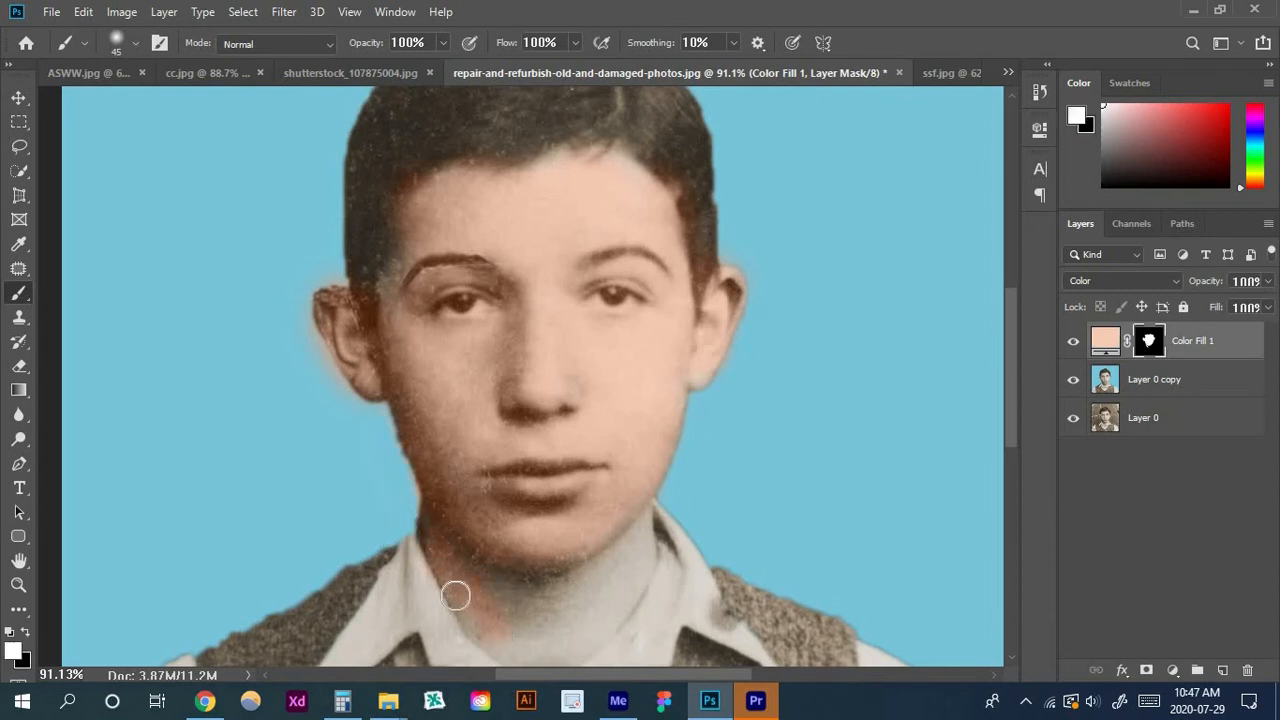
pyautogui.scroll(-2, 620, 490)
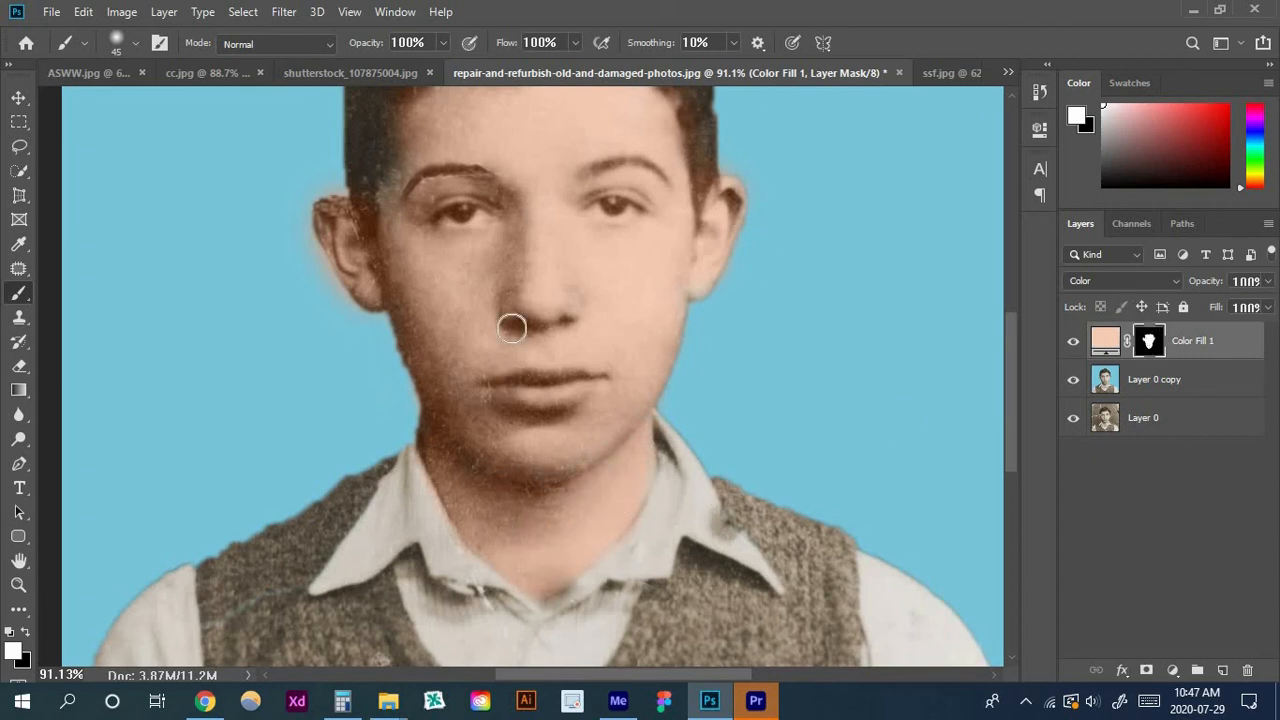
pyautogui.scroll(2, 423, 391)
pyautogui.press('x')
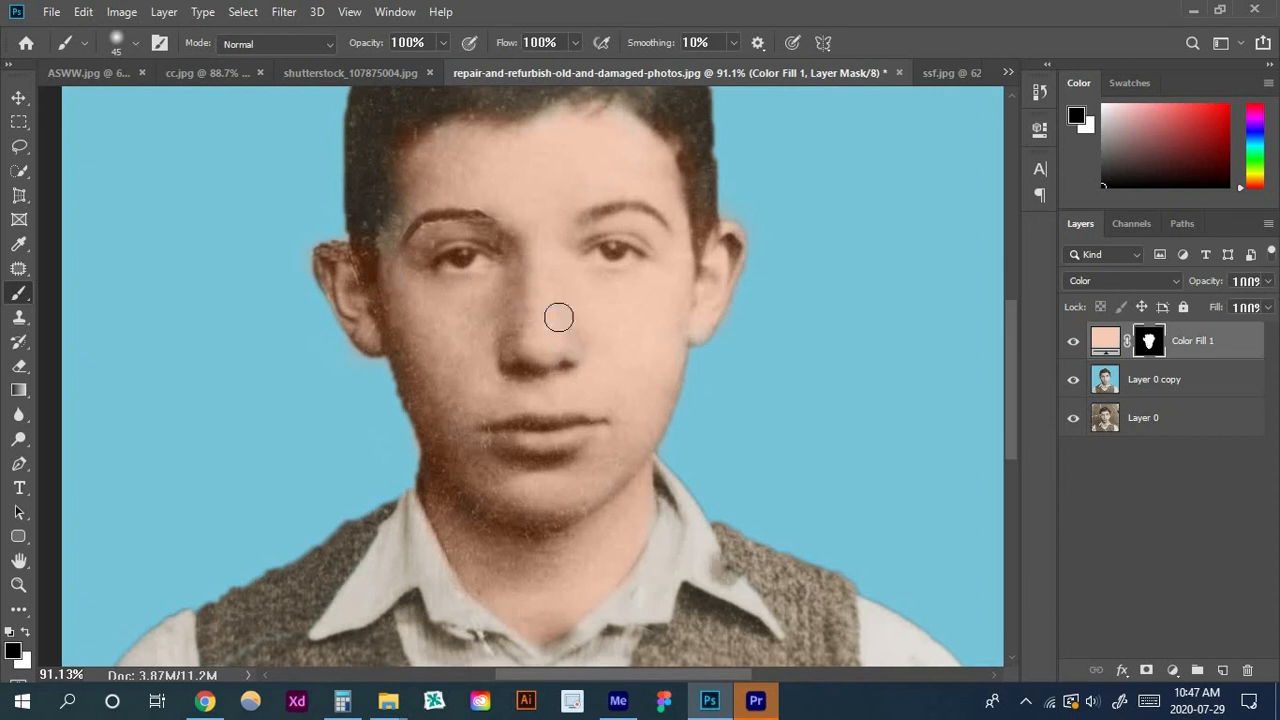
# Mask the skin tone off from the nose to the eyebrow in black and paint it back in white
pyautogui.moveTo(560, 317)
pyautogui.mouseDown()
pyautogui.moveTo(500, 303)
pyautogui.moveTo(417, 226)
pyautogui.mouseUp()
pyautogui.press('x')
pyautogui.moveTo(530, 335); pyautogui.dragTo(575, 359)
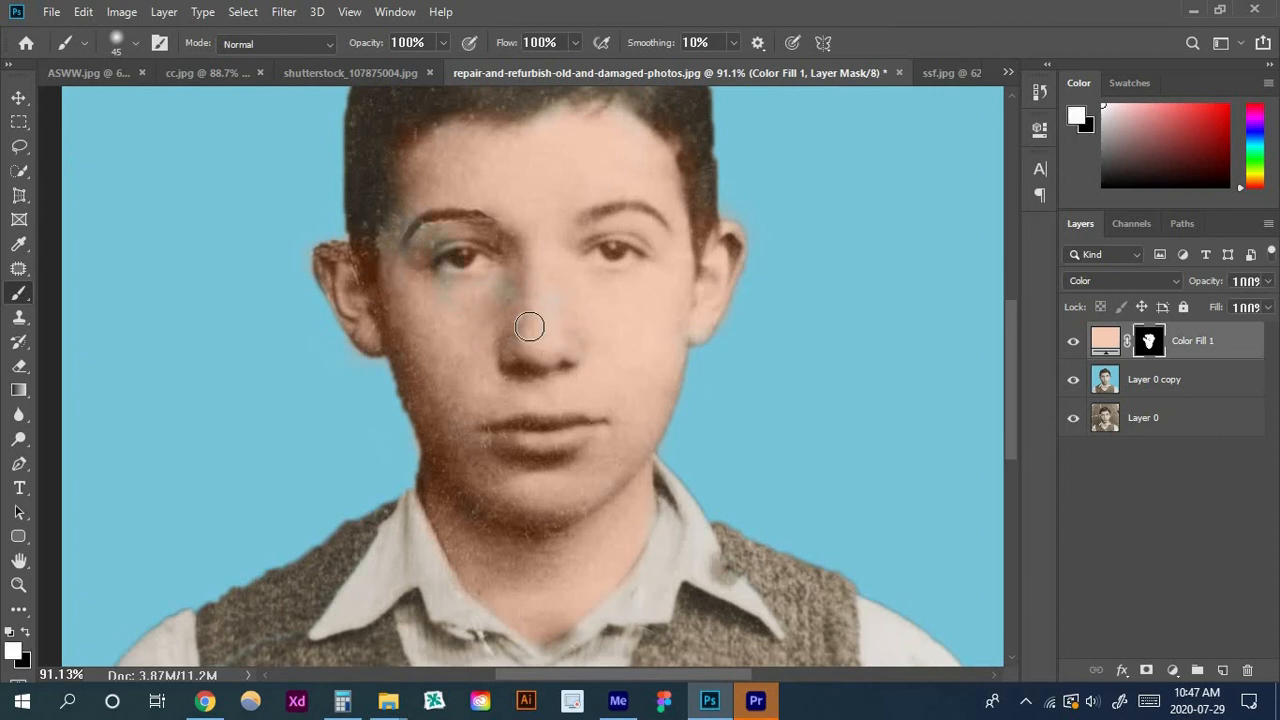
pyautogui.moveTo(508, 303)
pyautogui.mouseDown()
pyautogui.moveTo(487, 229)
pyautogui.moveTo(461, 253)
pyautogui.moveTo(415, 254)
pyautogui.moveTo(411, 281)
pyautogui.moveTo(393, 281)
pyautogui.moveTo(420, 211)
pyautogui.mouseUp()
# Add a Solid Color fill layer in a muted medium blue above the skin-tone layer
pyautogui.click(1174, 669)
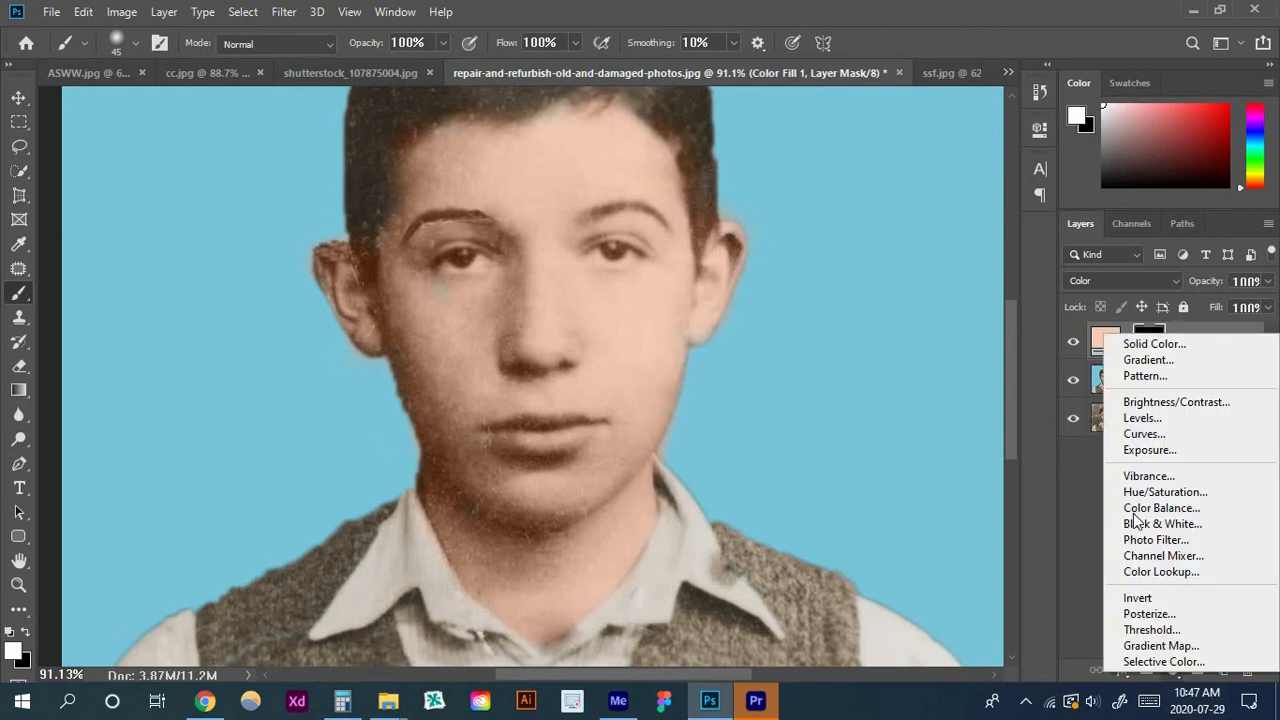
pyautogui.click(1178, 345)
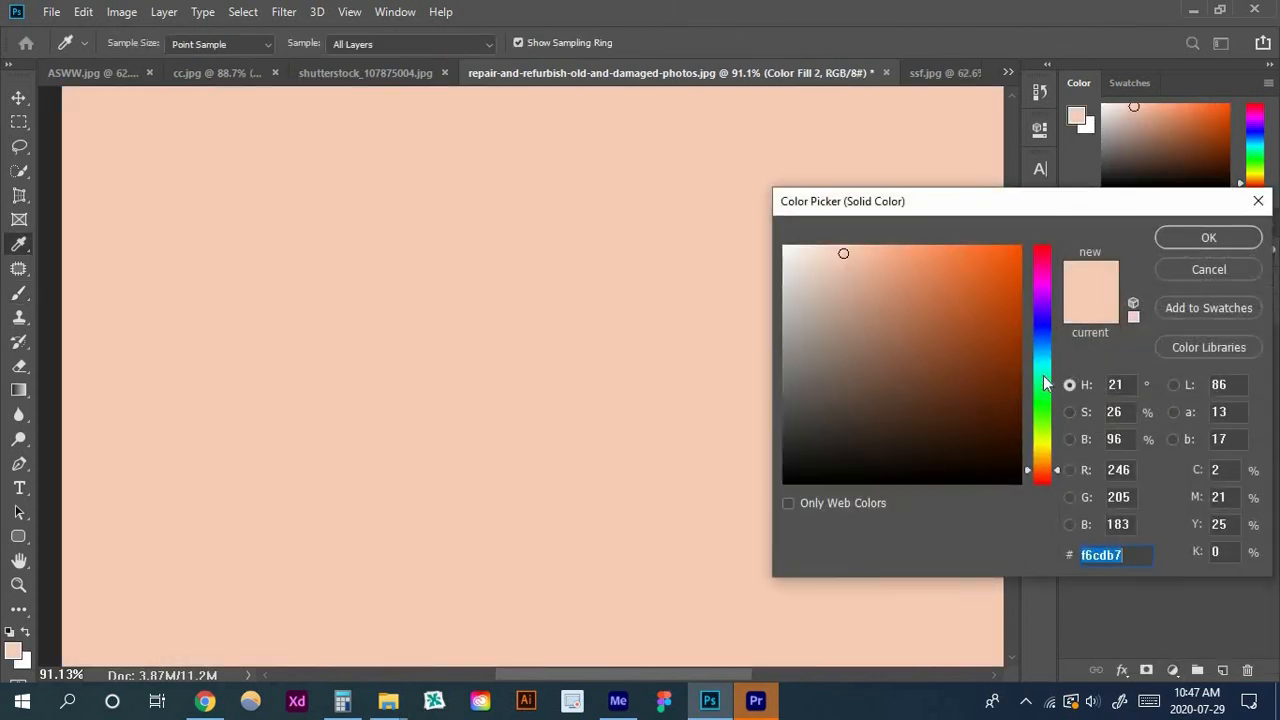
pyautogui.moveTo(1043, 383); pyautogui.dragTo(1041, 342)
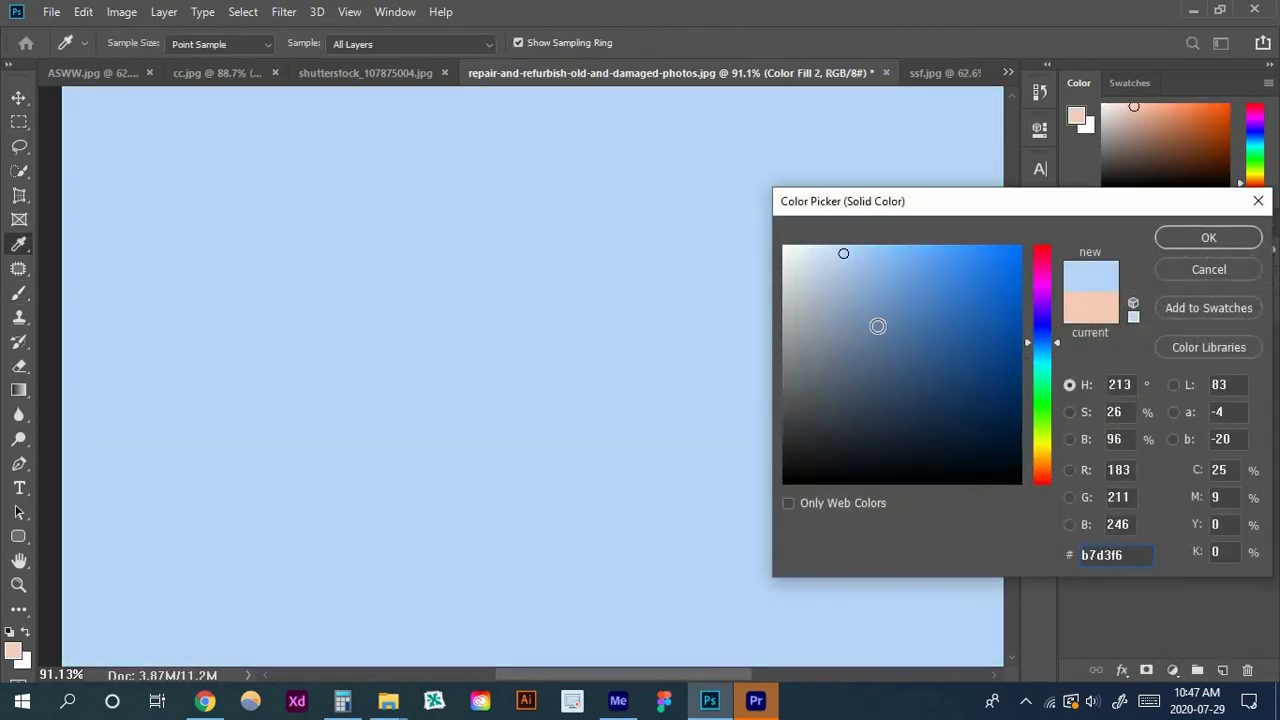
pyautogui.click(885, 351)
pyautogui.click(1210, 237)
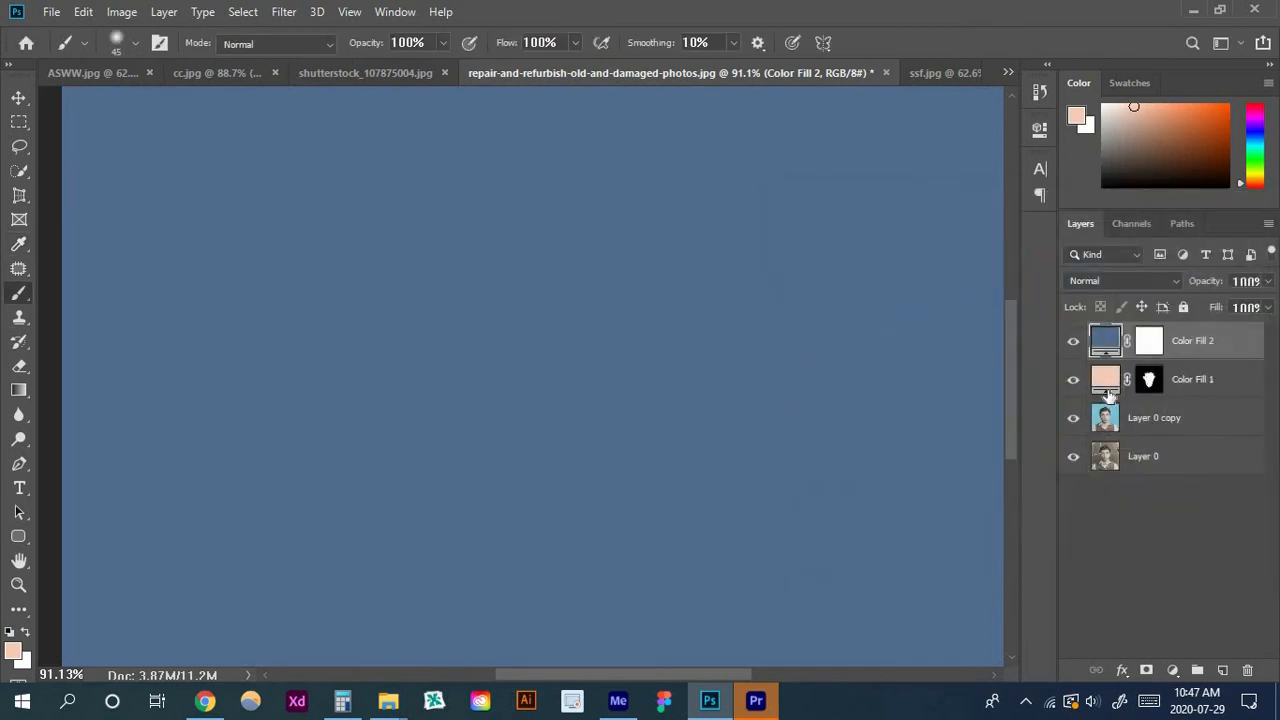
# Set the blue fill layer's blend mode to Color and invert its layer mask to black
pyautogui.click(1148, 346)
pyautogui.click(1123, 280)
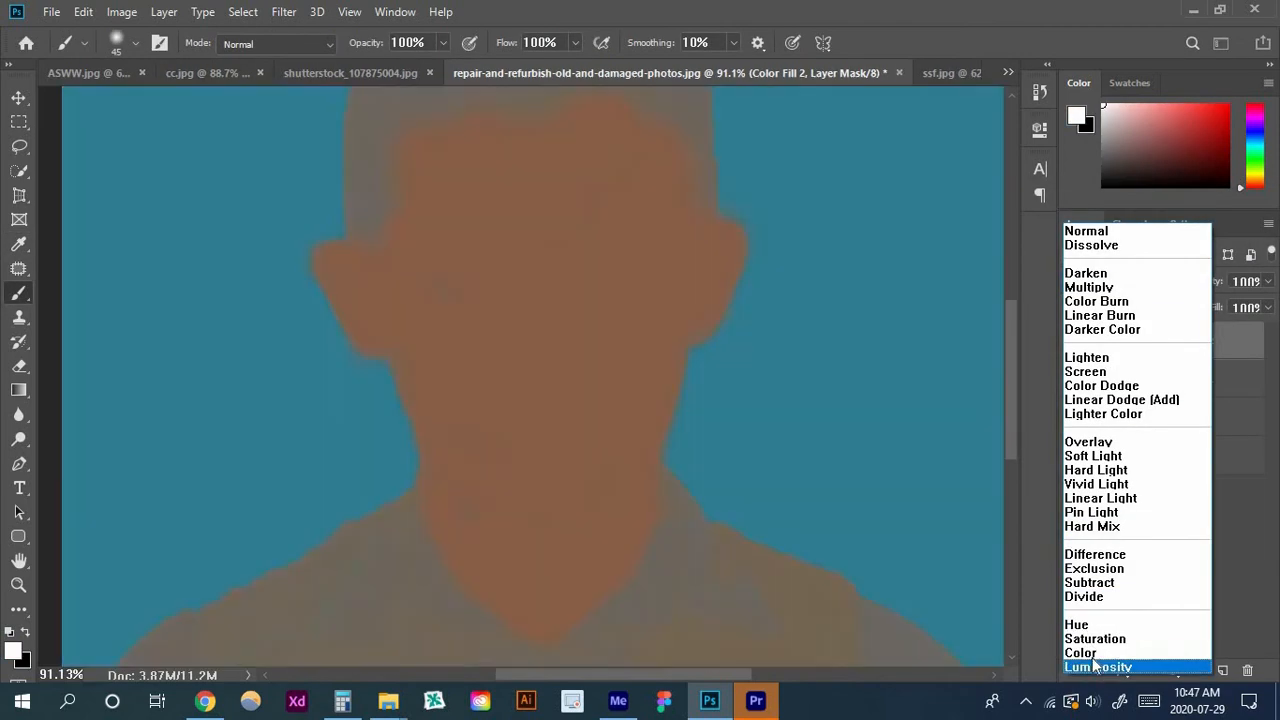
pyautogui.click(1185, 660)
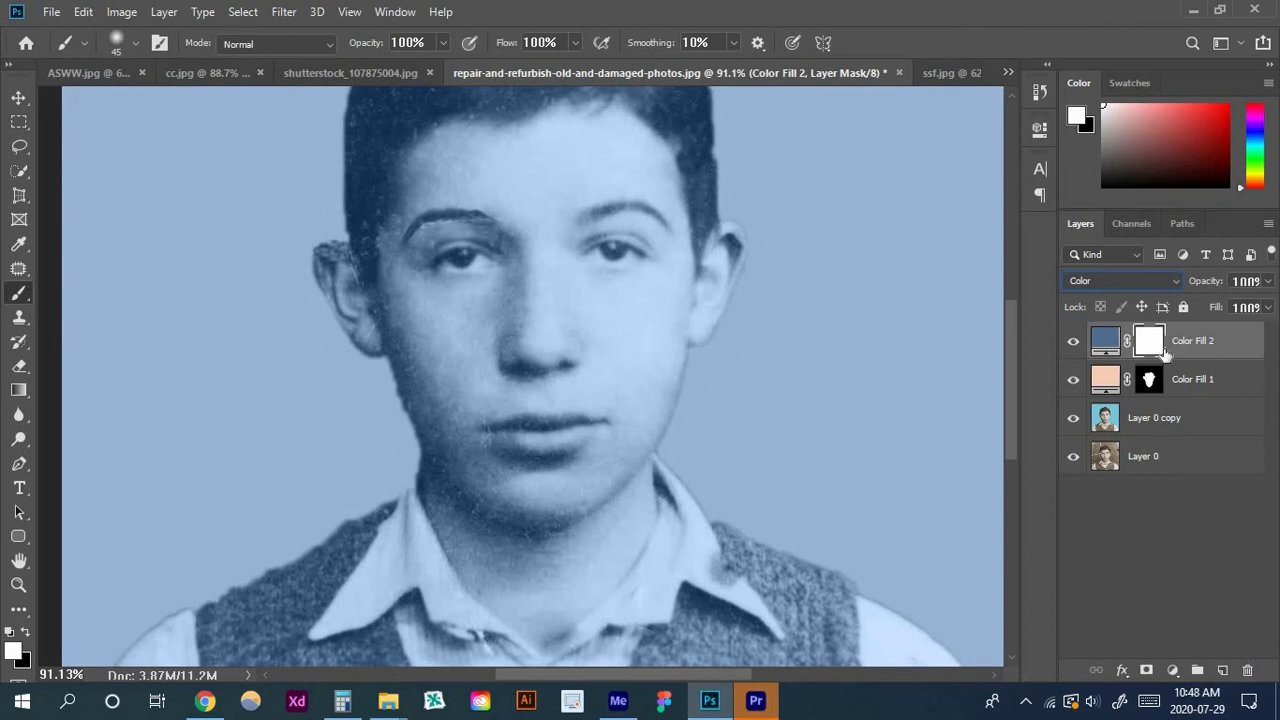
pyautogui.hotkey('ctrl', 'i')
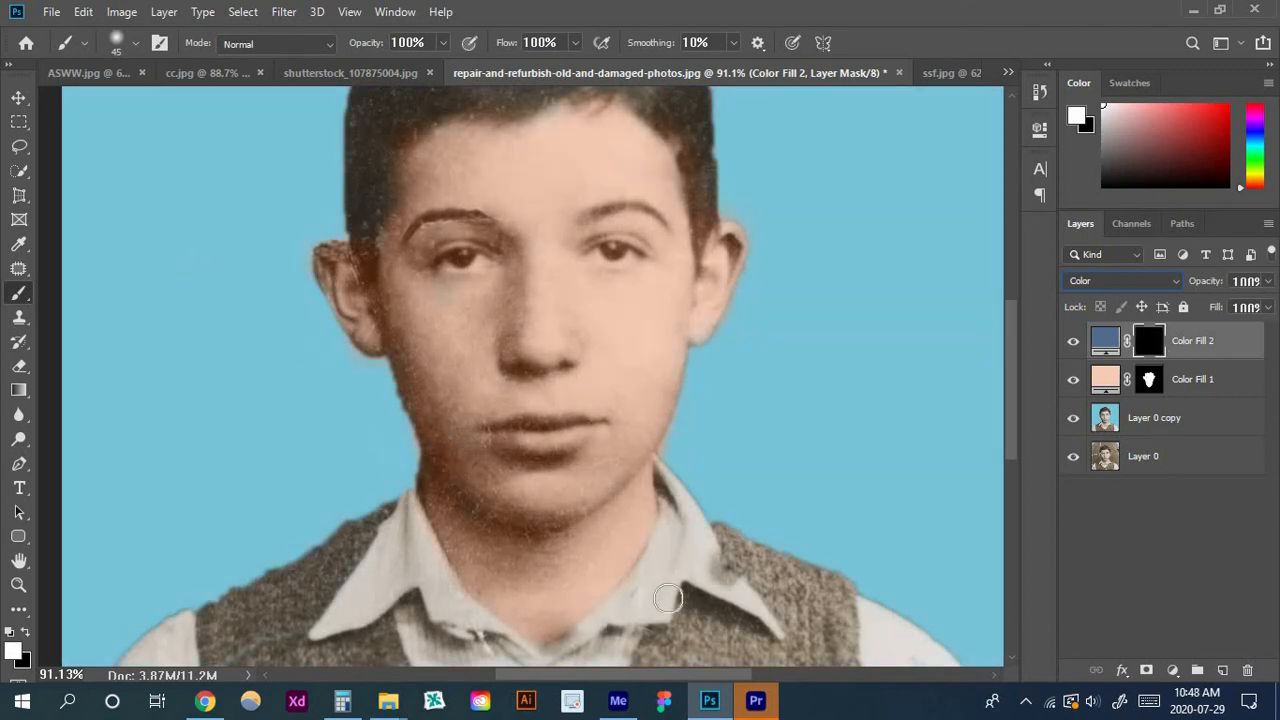
# Paint white on the blue layer's mask over the right-hand half of the vest, using a size 80 brush for the larger areas
pyautogui.moveTo(824, 590)
pyautogui.mouseDown()
pyautogui.moveTo(826, 630)
pyautogui.moveTo(762, 561)
pyautogui.mouseUp()
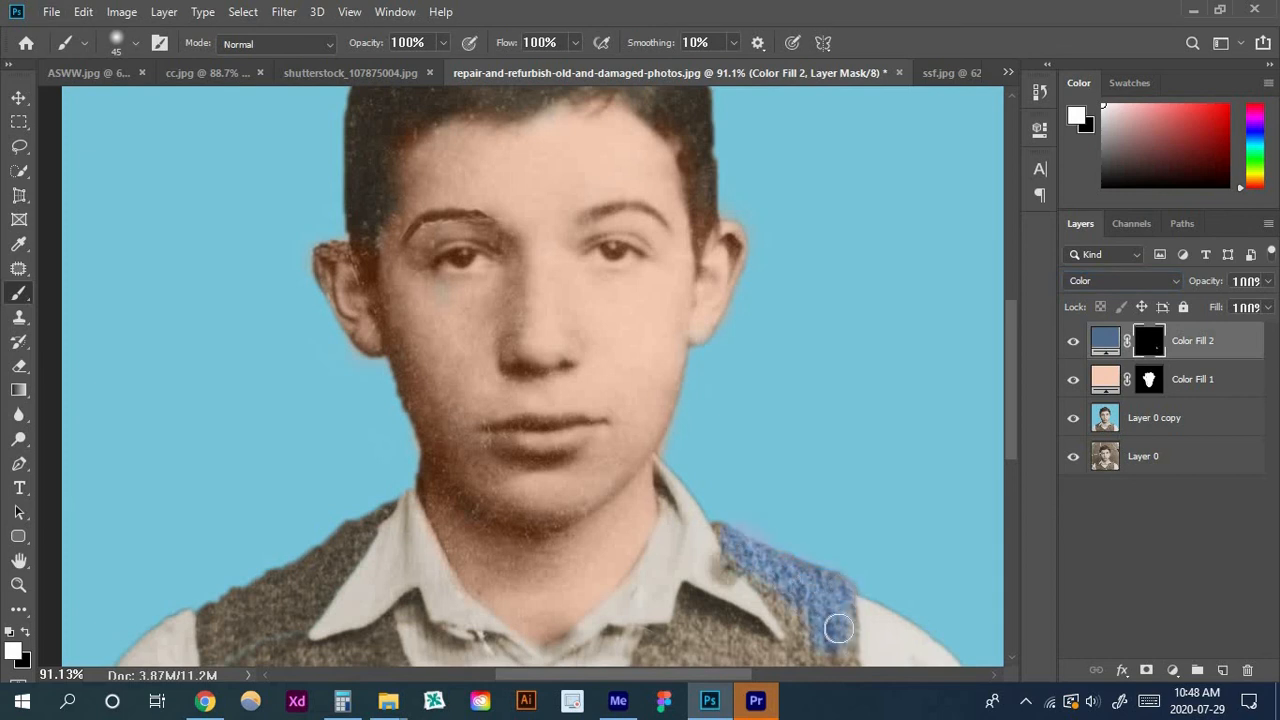
pyautogui.scroll(-5, 789, 458)
pyautogui.moveTo(834, 411)
pyautogui.mouseDown()
pyautogui.moveTo(849, 614)
pyautogui.moveTo(824, 663)
pyautogui.moveTo(741, 642)
pyautogui.moveTo(808, 636)
pyautogui.moveTo(676, 632)
pyautogui.moveTo(731, 635)
pyautogui.moveTo(679, 651)
pyautogui.moveTo(494, 657)
pyautogui.moveTo(590, 635)
pyautogui.moveTo(565, 581)
pyautogui.moveTo(525, 569)
pyautogui.moveTo(545, 577)
pyautogui.moveTo(595, 542)
pyautogui.moveTo(668, 418)
pyautogui.mouseUp()
pyautogui.moveTo(571, 541)
pyautogui.mouseDown()
pyautogui.moveTo(648, 487)
pyautogui.moveTo(688, 433)
pyautogui.moveTo(698, 374)
pyautogui.moveTo(668, 433)
pyautogui.moveTo(695, 390)
pyautogui.moveTo(744, 449)
pyautogui.moveTo(737, 396)
pyautogui.moveTo(785, 445)
pyautogui.mouseUp()
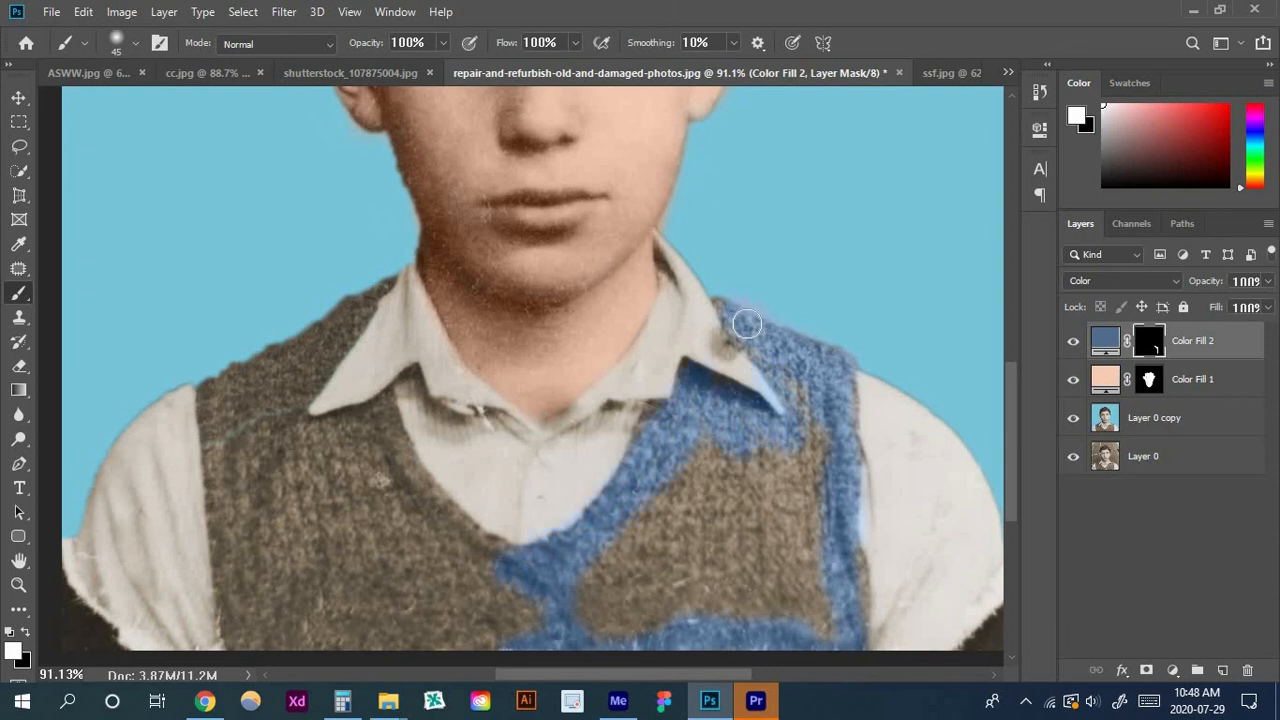
pyautogui.moveTo(746, 323)
pyautogui.mouseDown()
pyautogui.moveTo(811, 478)
pyautogui.moveTo(794, 411)
pyautogui.moveTo(809, 416)
pyautogui.moveTo(830, 640)
pyautogui.moveTo(698, 628)
pyautogui.moveTo(789, 613)
pyautogui.moveTo(766, 584)
pyautogui.moveTo(622, 619)
pyautogui.moveTo(583, 598)
pyautogui.moveTo(589, 576)
pyautogui.moveTo(561, 595)
pyautogui.moveTo(633, 543)
pyautogui.moveTo(585, 583)
pyautogui.moveTo(659, 547)
pyautogui.moveTo(685, 466)
pyautogui.moveTo(719, 457)
pyautogui.moveTo(688, 480)
pyautogui.moveTo(640, 482)
pyautogui.moveTo(700, 465)
pyautogui.moveTo(743, 598)
pyautogui.moveTo(773, 560)
pyautogui.moveTo(747, 479)
pyautogui.moveTo(777, 551)
pyautogui.mouseUp()
pyautogui.press(']')
pyautogui.press(']')
pyautogui.press(']')
pyautogui.press(']')
pyautogui.moveTo(709, 626)
pyautogui.mouseDown()
pyautogui.moveTo(677, 568)
pyautogui.moveTo(711, 591)
pyautogui.moveTo(797, 568)
pyautogui.moveTo(815, 584)
pyautogui.moveTo(819, 553)
pyautogui.moveTo(835, 606)
pyautogui.moveTo(826, 549)
pyautogui.moveTo(585, 615)
pyautogui.moveTo(486, 583)
pyautogui.mouseUp()
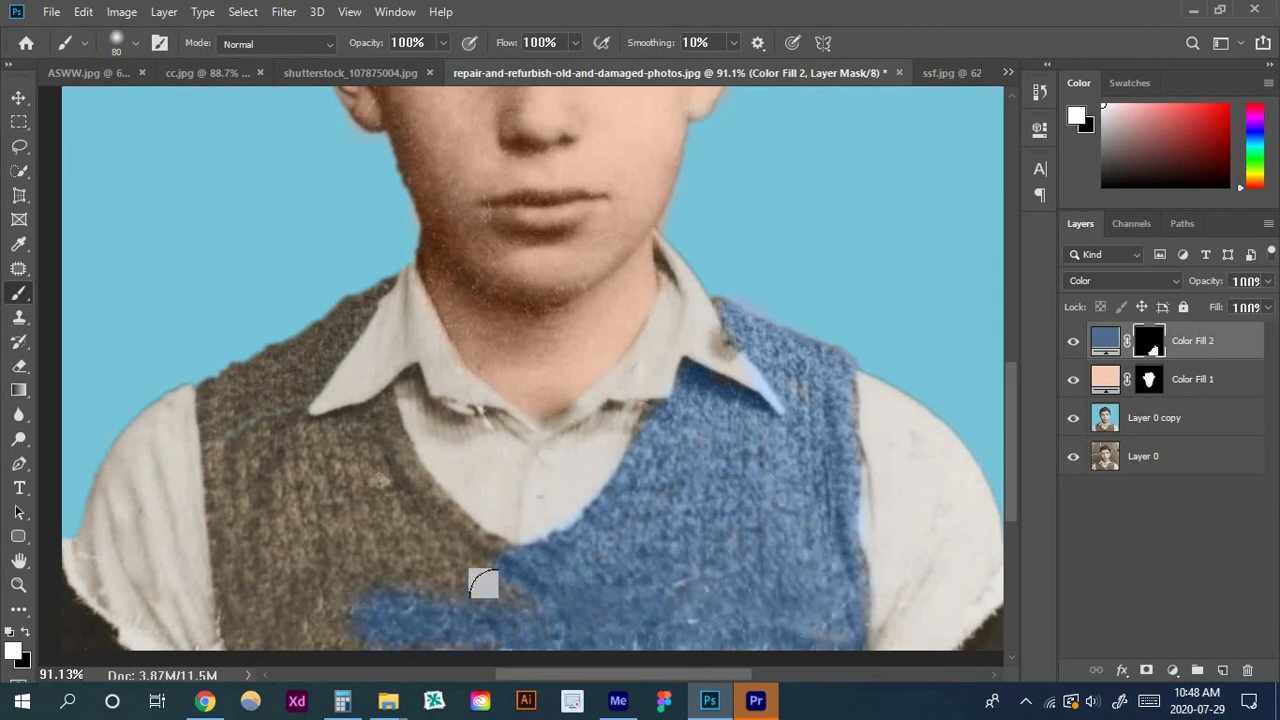
# Paint the blue over the remaining left-hand half of the vest up to the shoulder and collar
pyautogui.scroll(-3, 520, 440)
pyautogui.moveTo(251, 449)
pyautogui.mouseDown()
pyautogui.moveTo(300, 463)
pyautogui.moveTo(505, 466)
pyautogui.moveTo(277, 457)
pyautogui.moveTo(217, 406)
pyautogui.moveTo(220, 208)
pyautogui.moveTo(372, 118)
pyautogui.mouseUp()
pyautogui.moveTo(248, 226)
pyautogui.mouseDown()
pyautogui.moveTo(295, 388)
pyautogui.moveTo(219, 332)
pyautogui.moveTo(243, 433)
pyautogui.moveTo(352, 474)
pyautogui.moveTo(392, 450)
pyautogui.moveTo(332, 305)
pyautogui.moveTo(385, 402)
pyautogui.moveTo(355, 267)
pyautogui.moveTo(368, 303)
pyautogui.moveTo(375, 284)
pyautogui.moveTo(356, 261)
pyautogui.moveTo(462, 365)
pyautogui.moveTo(517, 395)
pyautogui.moveTo(360, 325)
pyautogui.moveTo(528, 440)
pyautogui.moveTo(396, 386)
pyautogui.moveTo(458, 458)
pyautogui.mouseUp()
pyautogui.scroll(3, 703, 306)
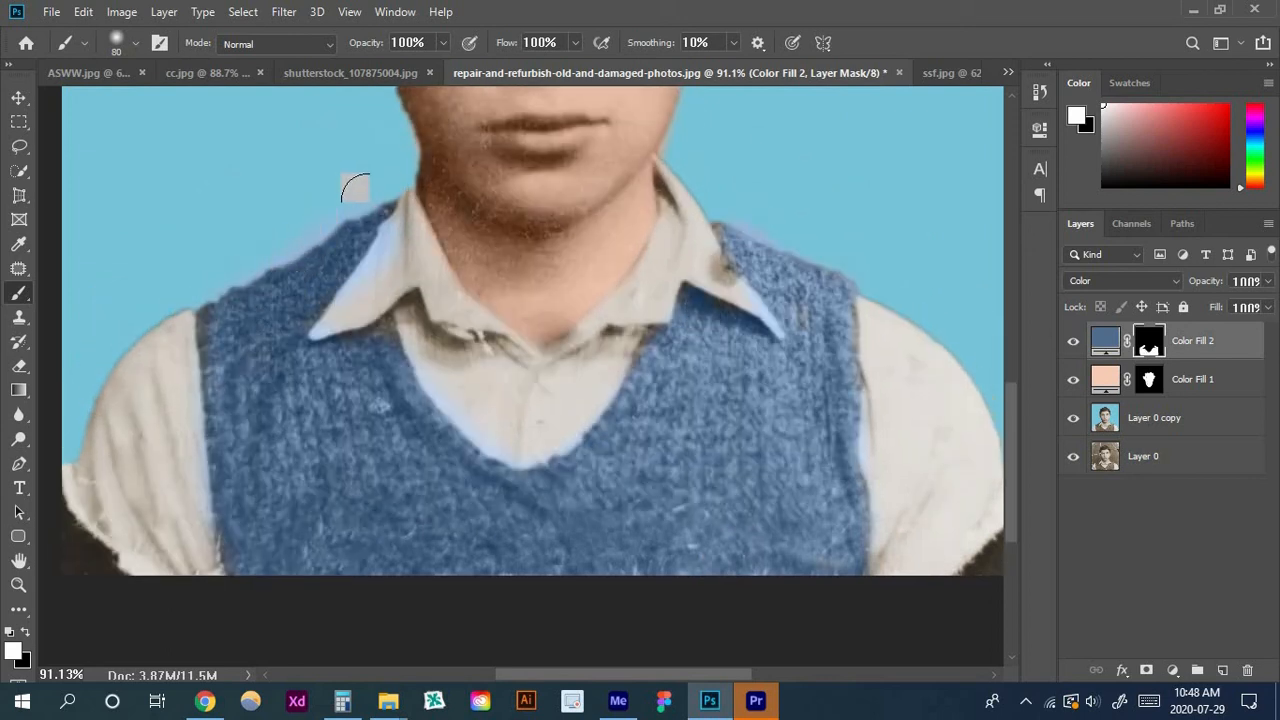
# Mask out the blue overspill on the background along the vest's left-hand shoulder with black
pyautogui.moveTo(370, 205)
pyautogui.mouseDown()
pyautogui.moveTo(302, 247)
pyautogui.moveTo(263, 322)
pyautogui.mouseUp()
pyautogui.press('x')
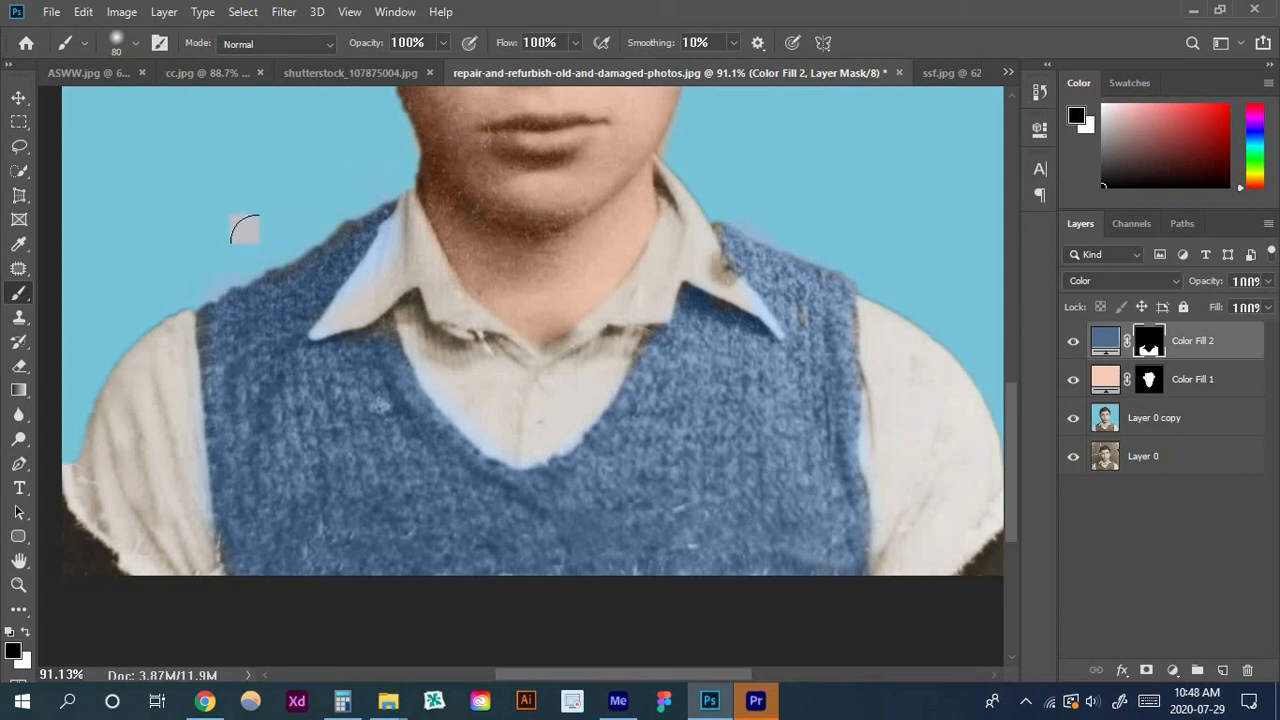
pyautogui.press('x')
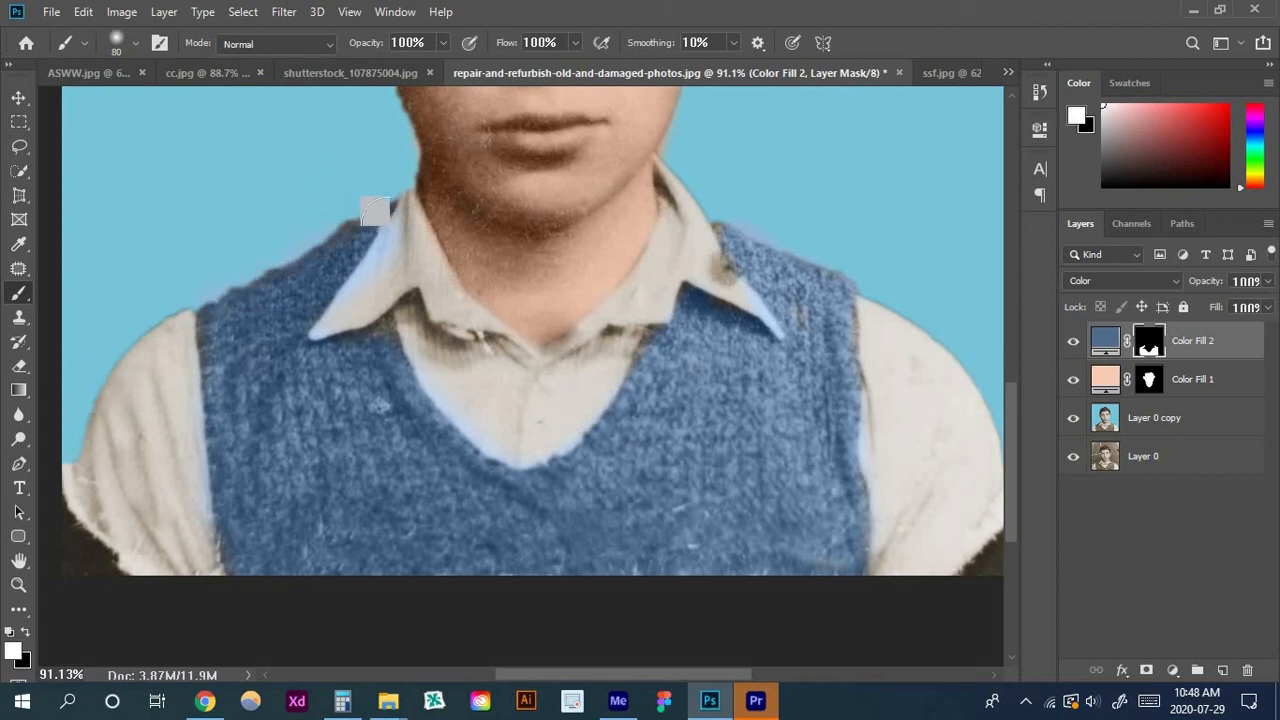
pyautogui.press('x')
# Mask off a small patch of blue on the vest below the collar in black and restore it in white
pyautogui.scroll(-9, 415, 342)
pyautogui.scroll(5, 623, 527)
pyautogui.scroll(1, 622, 527)
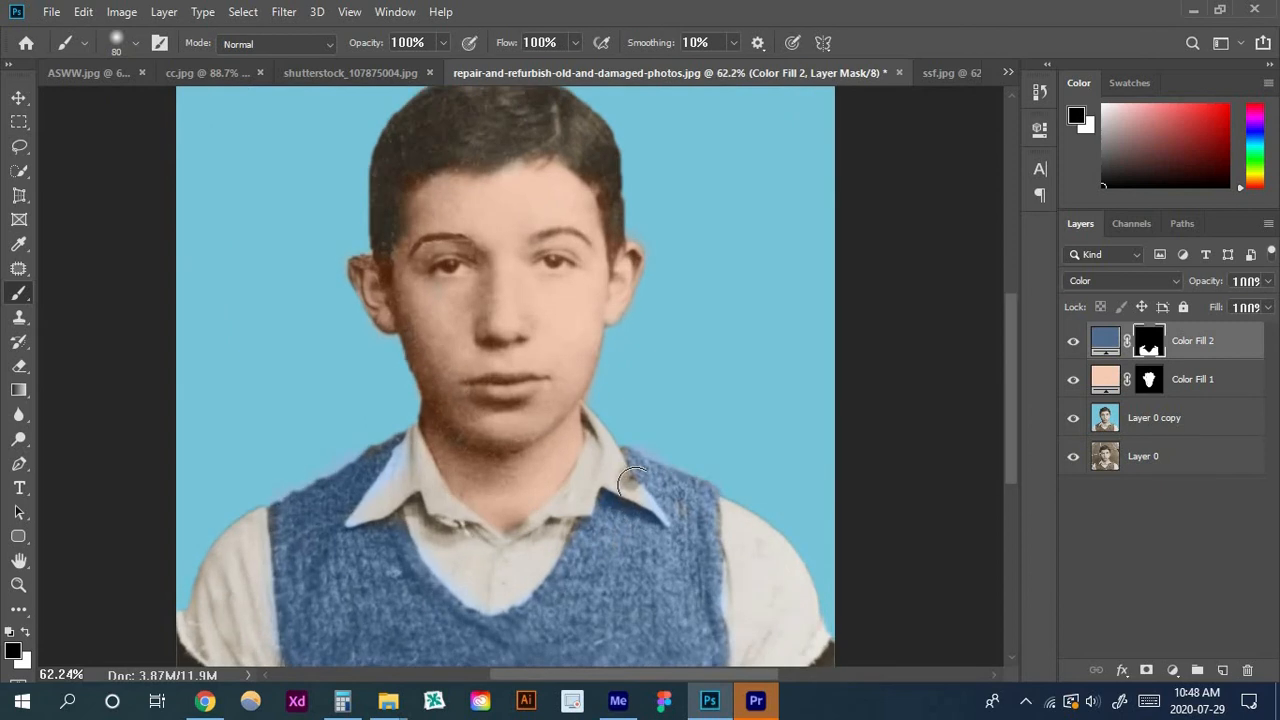
pyautogui.press('x')
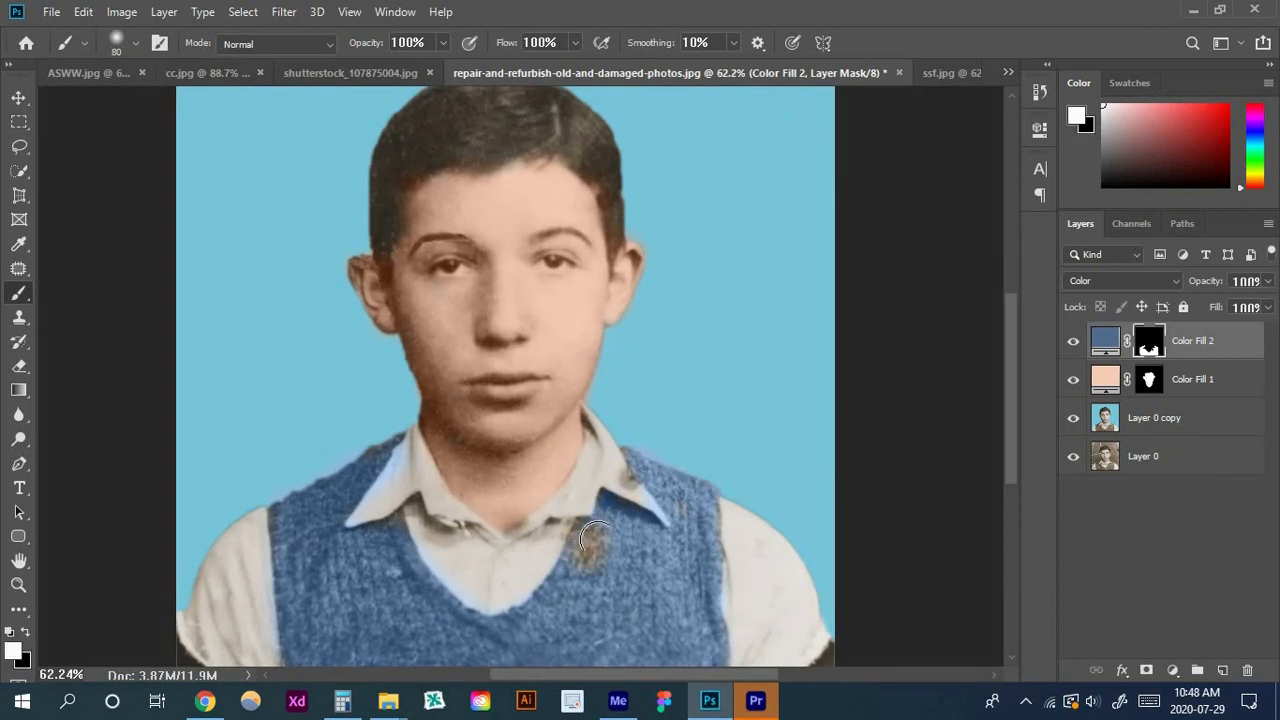
pyautogui.scroll(-8, 592, 580)
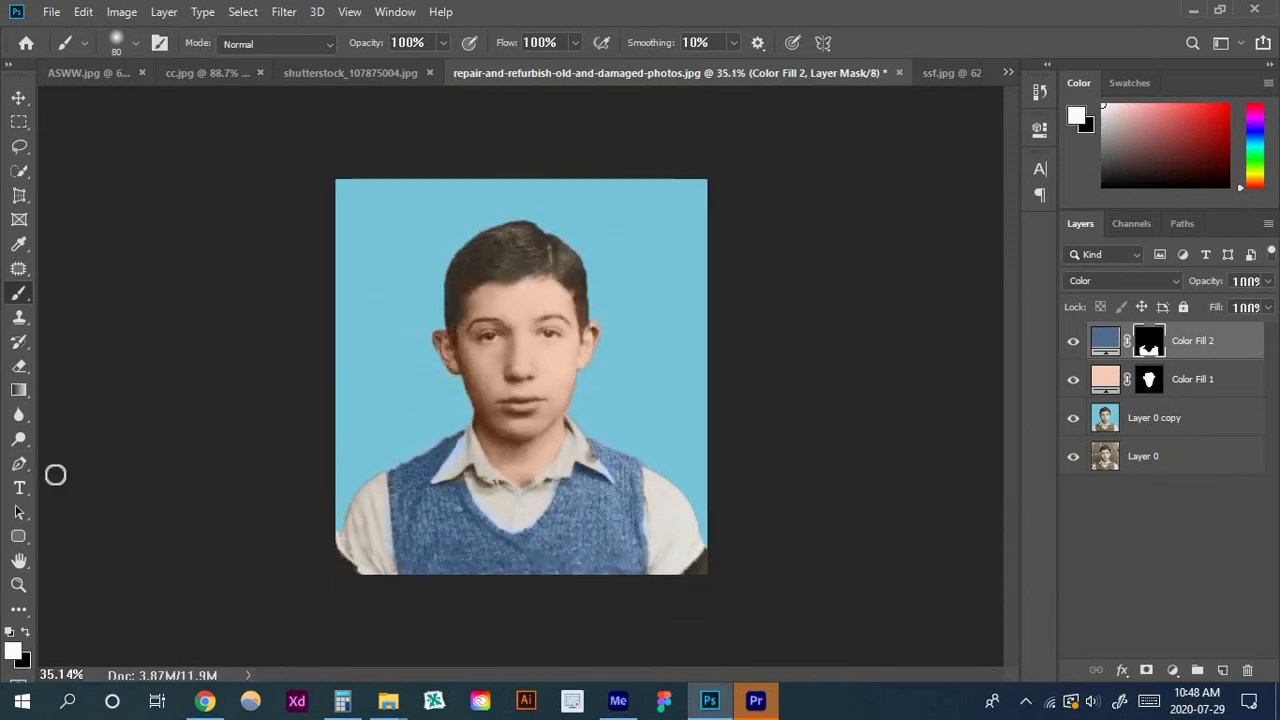
# Add a Solid Color fill layer in a muted dark green above the blue layer
pyautogui.click(1172, 670)
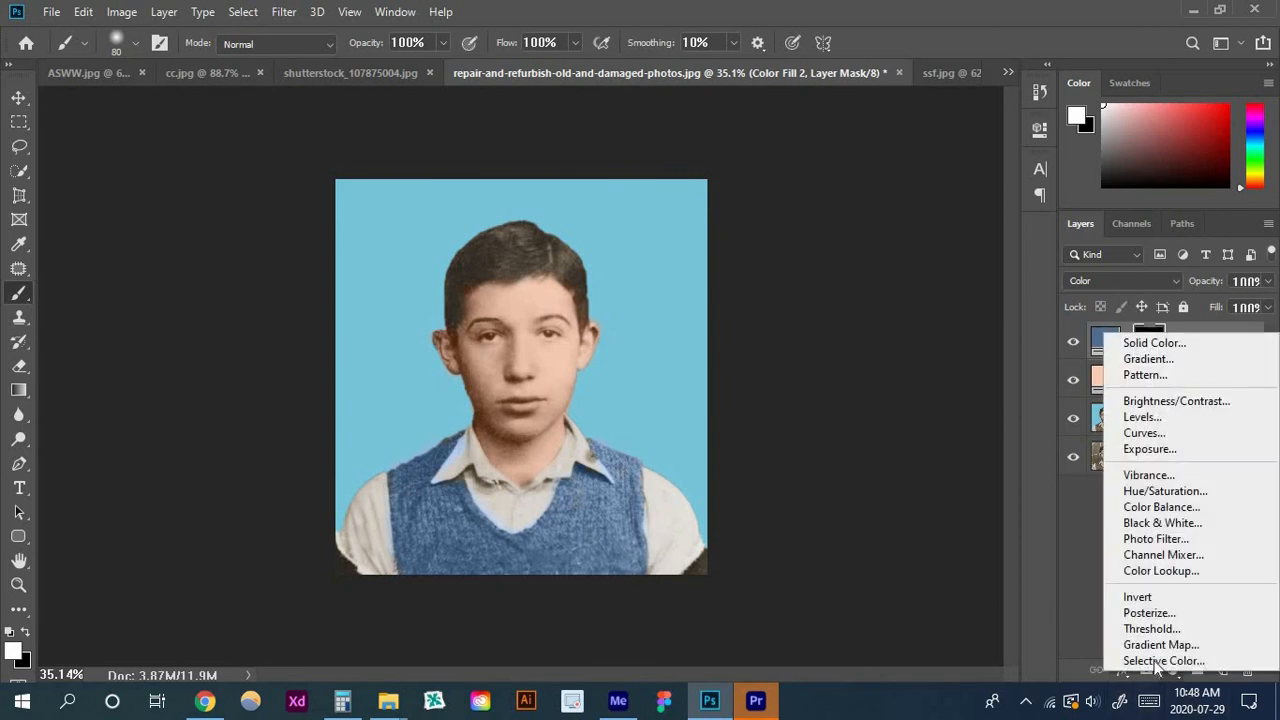
pyautogui.click(1154, 343)
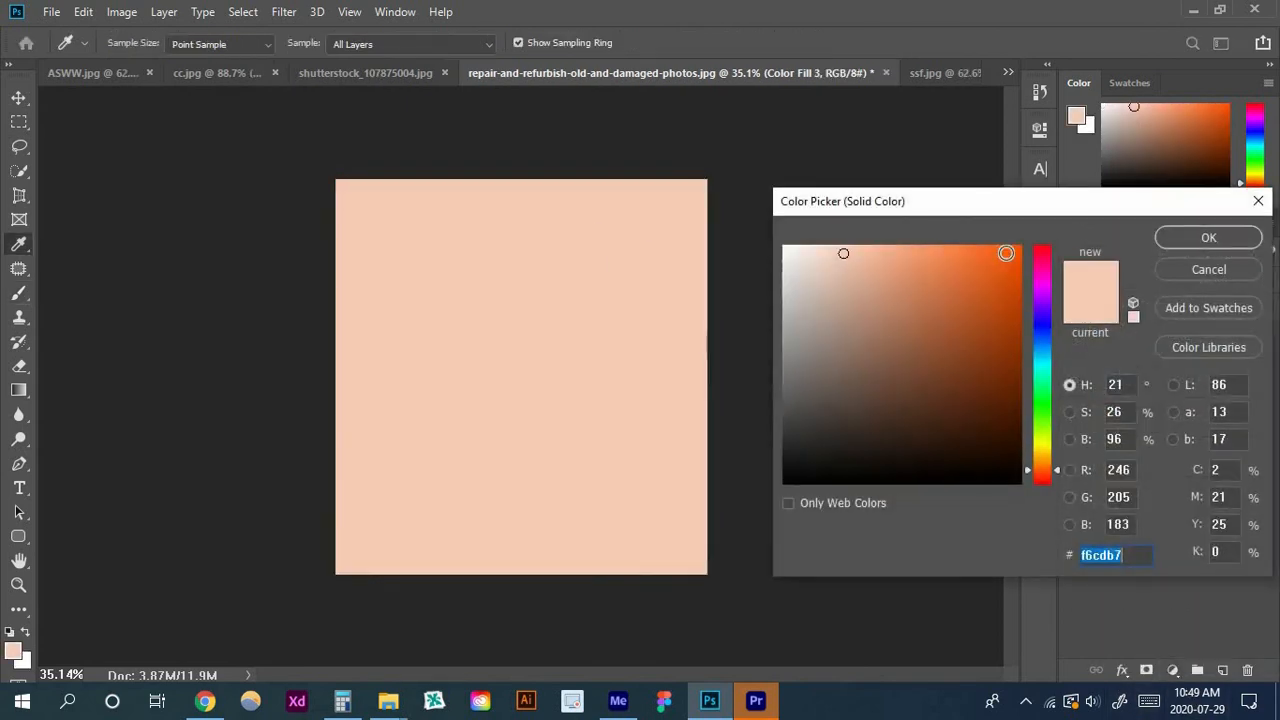
pyautogui.moveTo(1049, 403)
pyautogui.mouseDown()
pyautogui.moveTo(1031, 452)
pyautogui.moveTo(1042, 414)
pyautogui.mouseUp()
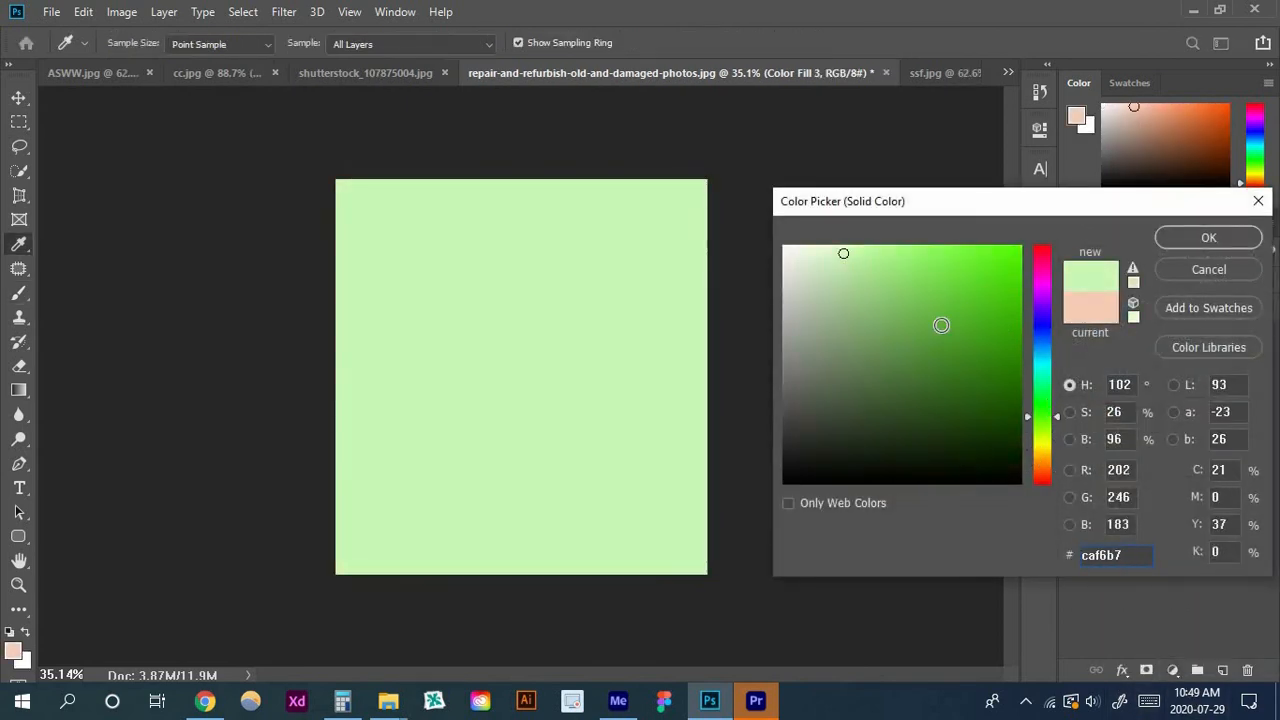
pyautogui.click(860, 390)
pyautogui.click(1209, 237)
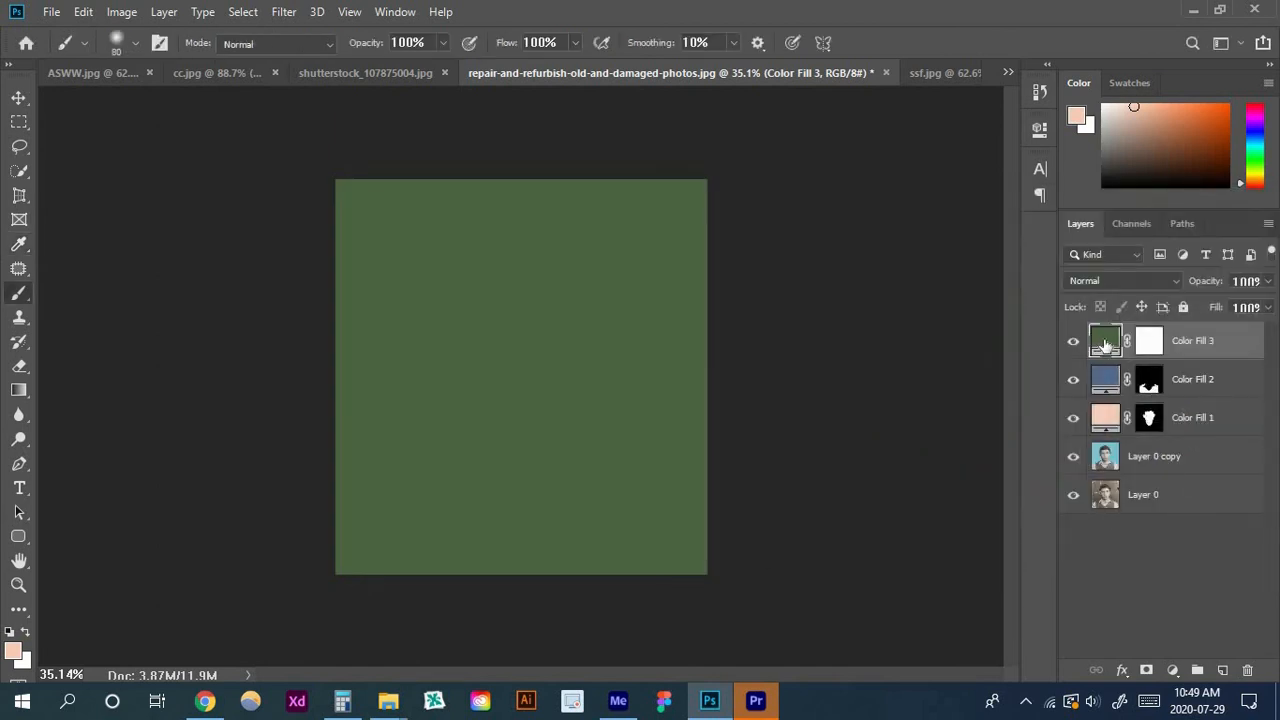
# Change the top Solid Color fill layer from green to a light cyan blue
pyautogui.doubleClick(1104, 345)
pyautogui.click(1042, 357)
pyautogui.click(883, 259)
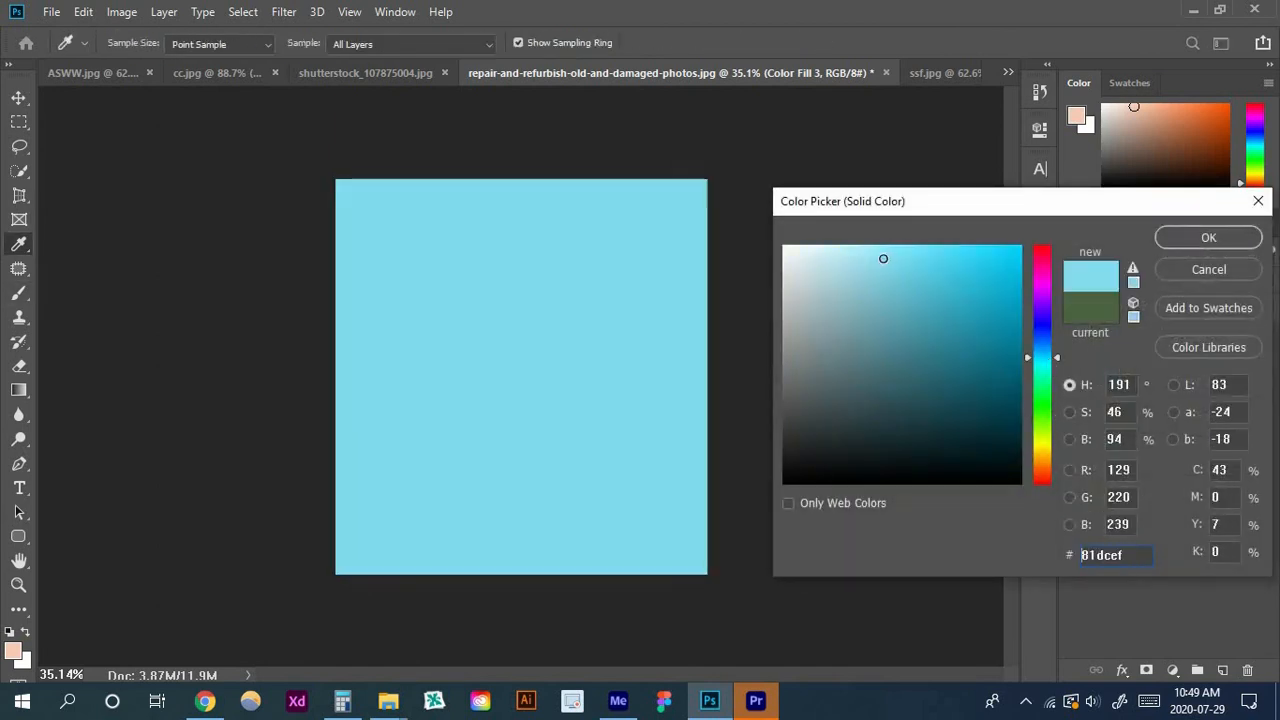
pyautogui.click(1180, 242)
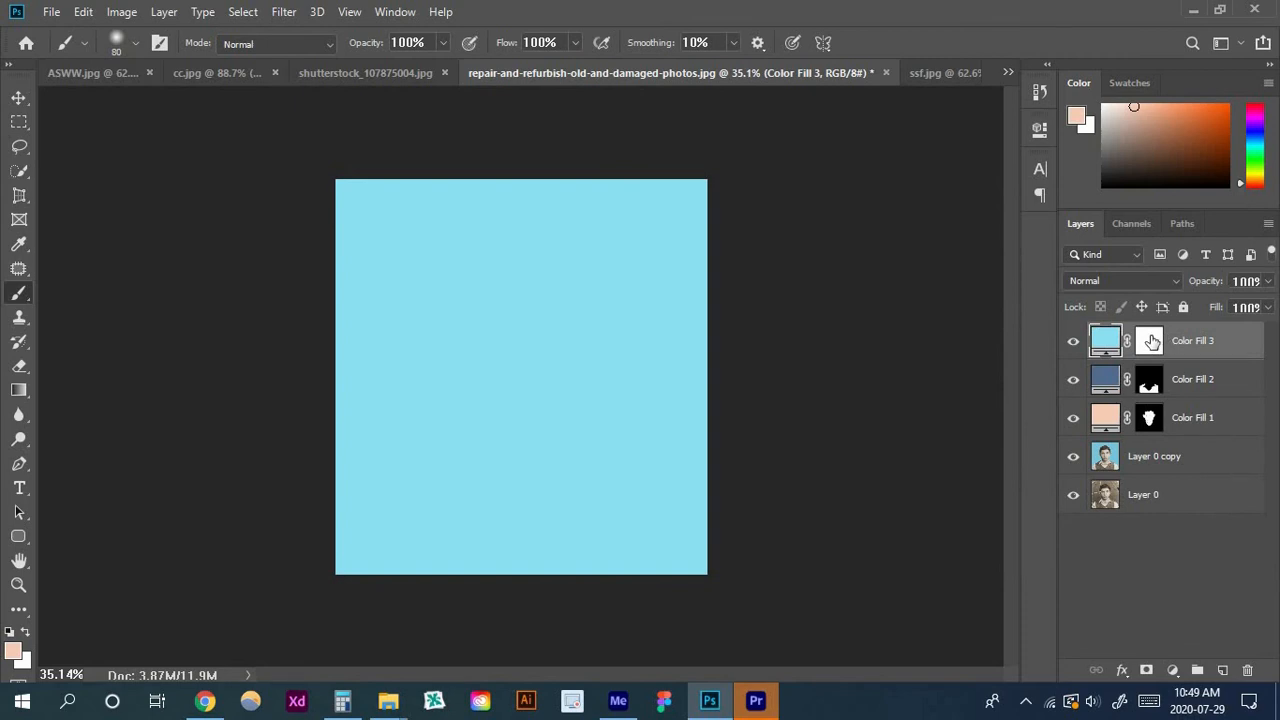
# Invert the cyan fill layer's mask to black and set the layer's blend mode to Color
pyautogui.click(1152, 342)
pyautogui.hotkey('ctrl', 'i')
pyautogui.click(1127, 283)
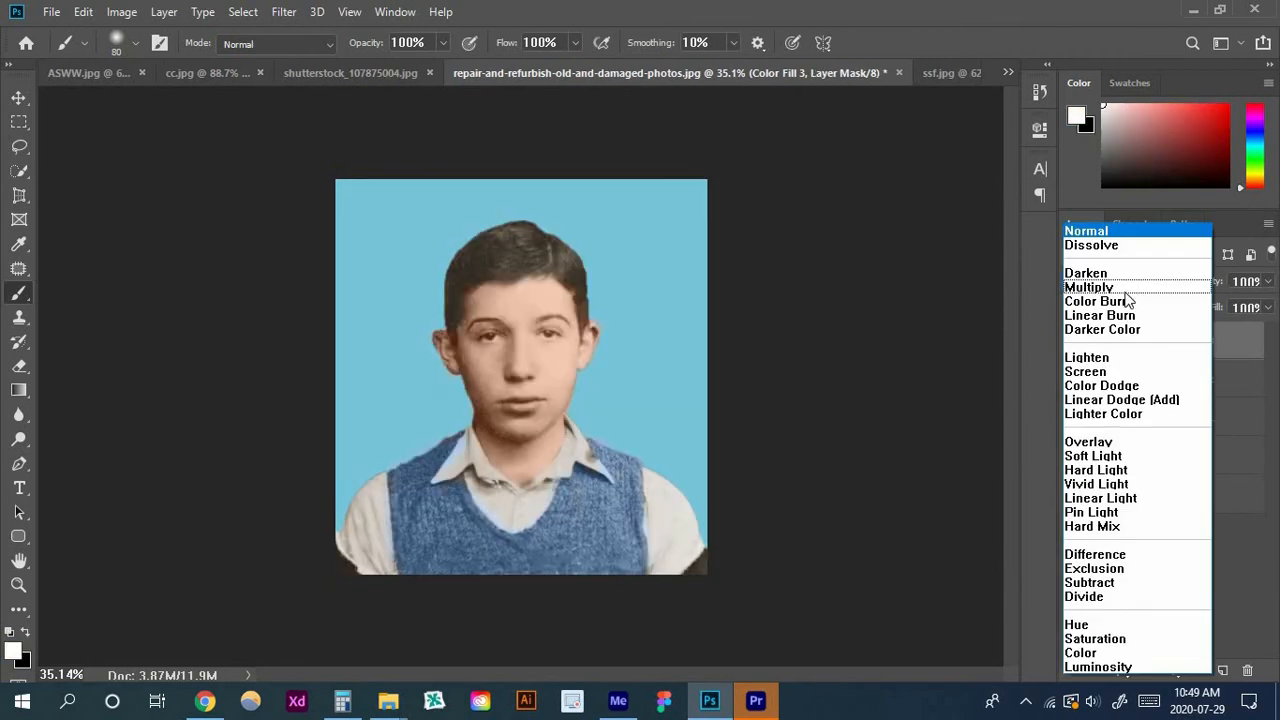
pyautogui.click(1088, 646)
# Paint white on the cyan layer's mask over both shirt sleeves, the shirt front and the collar
pyautogui.moveTo(722, 551)
pyautogui.mouseDown()
pyautogui.moveTo(677, 496)
pyautogui.moveTo(694, 557)
pyautogui.moveTo(682, 547)
pyautogui.moveTo(657, 471)
pyautogui.moveTo(660, 575)
pyautogui.moveTo(681, 578)
pyautogui.moveTo(703, 554)
pyautogui.moveTo(670, 494)
pyautogui.mouseUp()
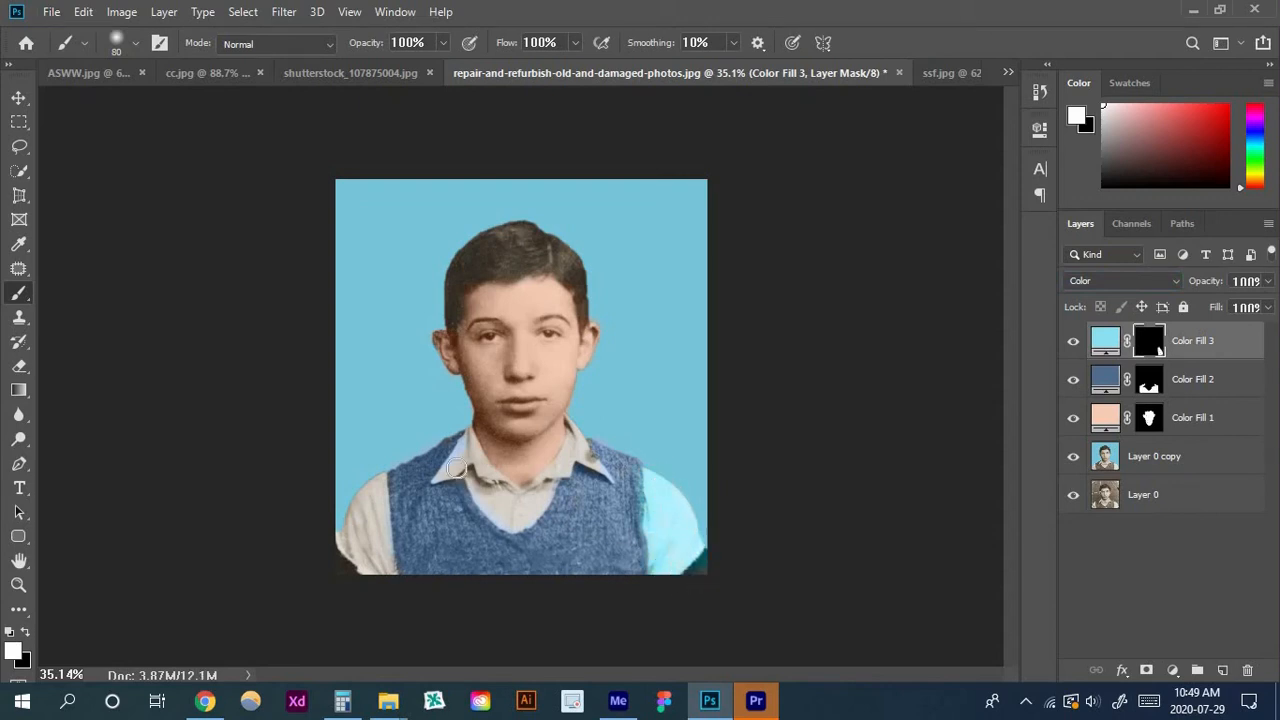
pyautogui.moveTo(378, 543)
pyautogui.mouseDown()
pyautogui.moveTo(389, 572)
pyautogui.moveTo(386, 518)
pyautogui.moveTo(363, 540)
pyautogui.moveTo(377, 485)
pyautogui.moveTo(341, 539)
pyautogui.mouseUp()
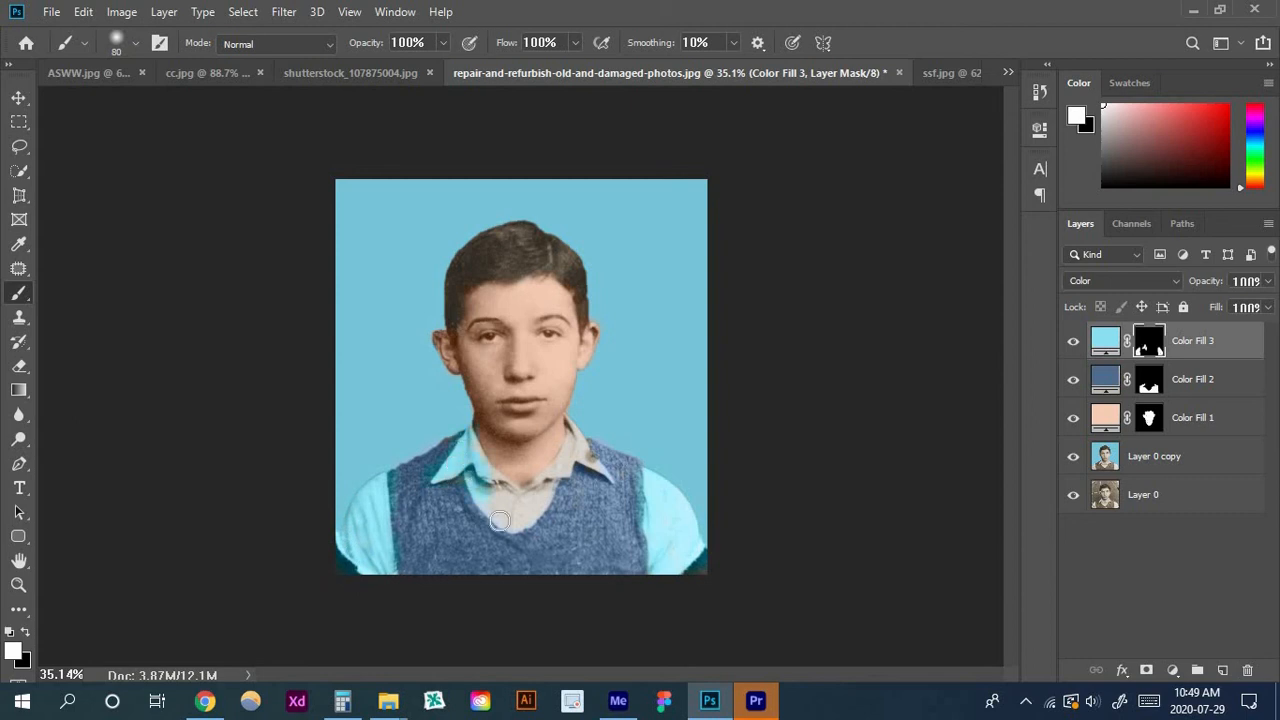
pyautogui.moveTo(500, 521); pyautogui.dragTo(545, 505)
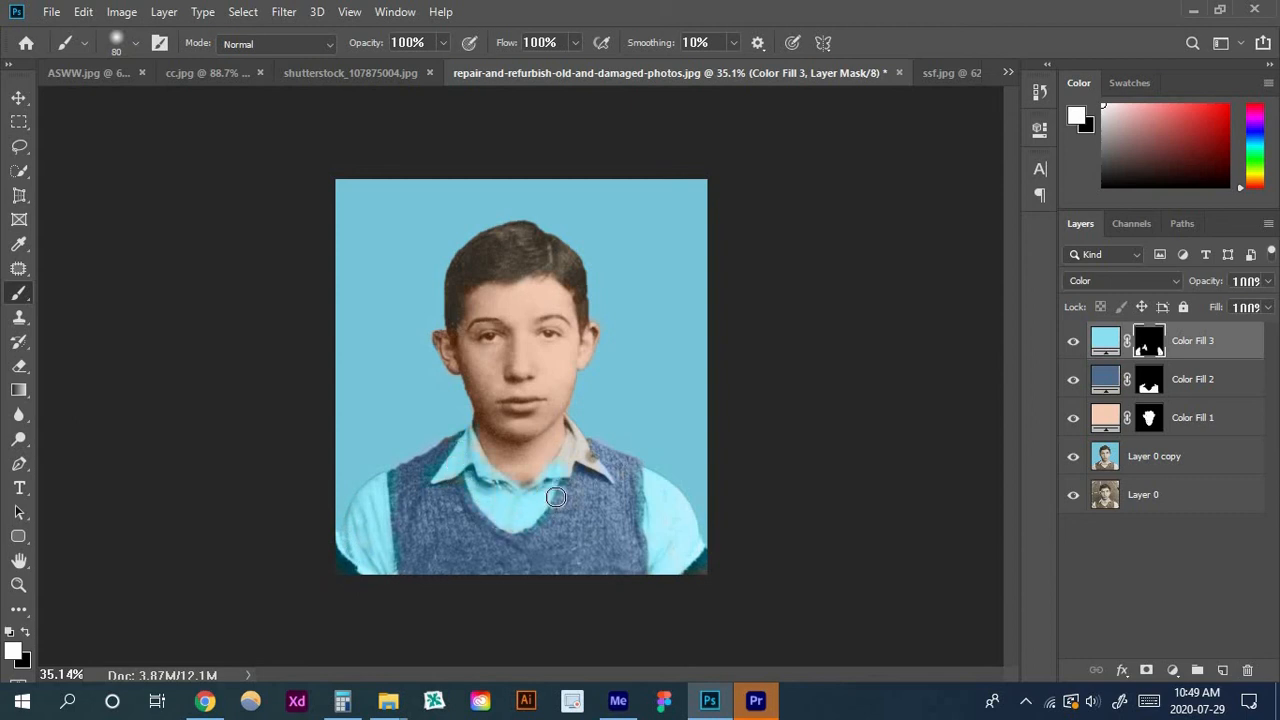
pyautogui.moveTo(453, 469); pyautogui.dragTo(525, 499)
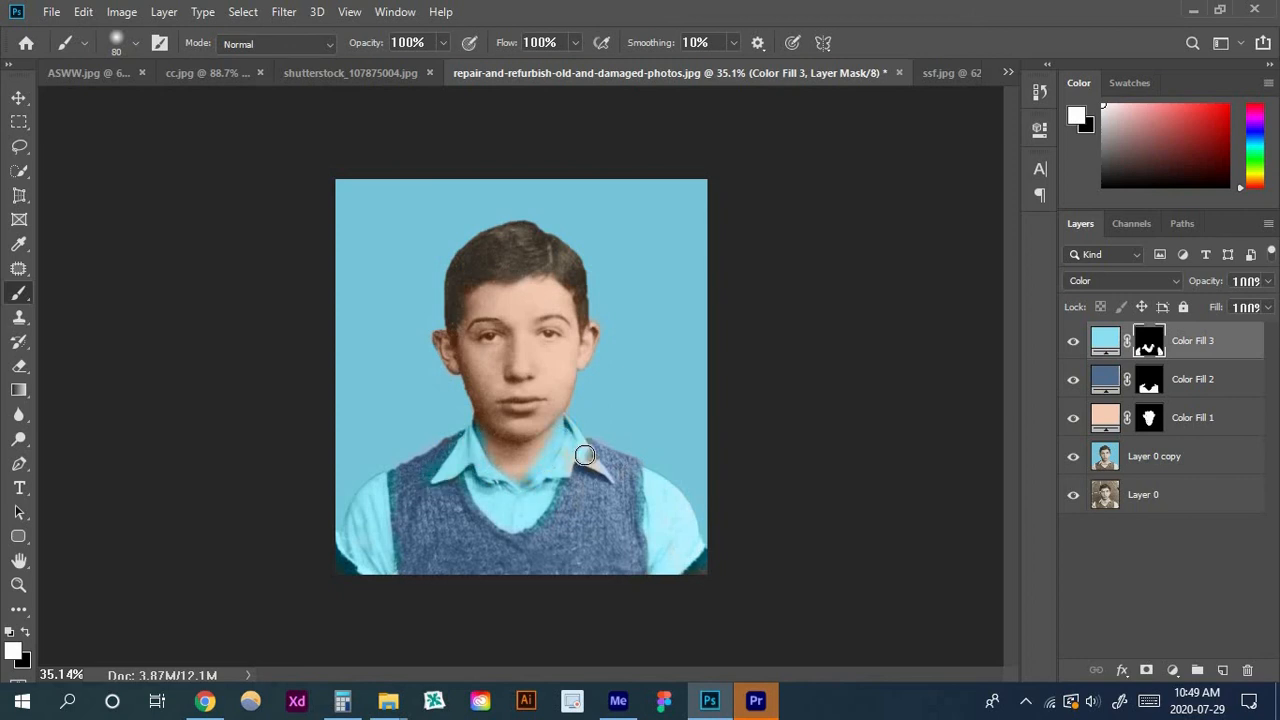
pyautogui.moveTo(585, 455); pyautogui.dragTo(609, 485)
# Mask out the cyan overspill on the neck in black and fill the uncoloured patch on the right-hand collar in white
pyautogui.scroll(10, 603, 462)
pyautogui.press('x')
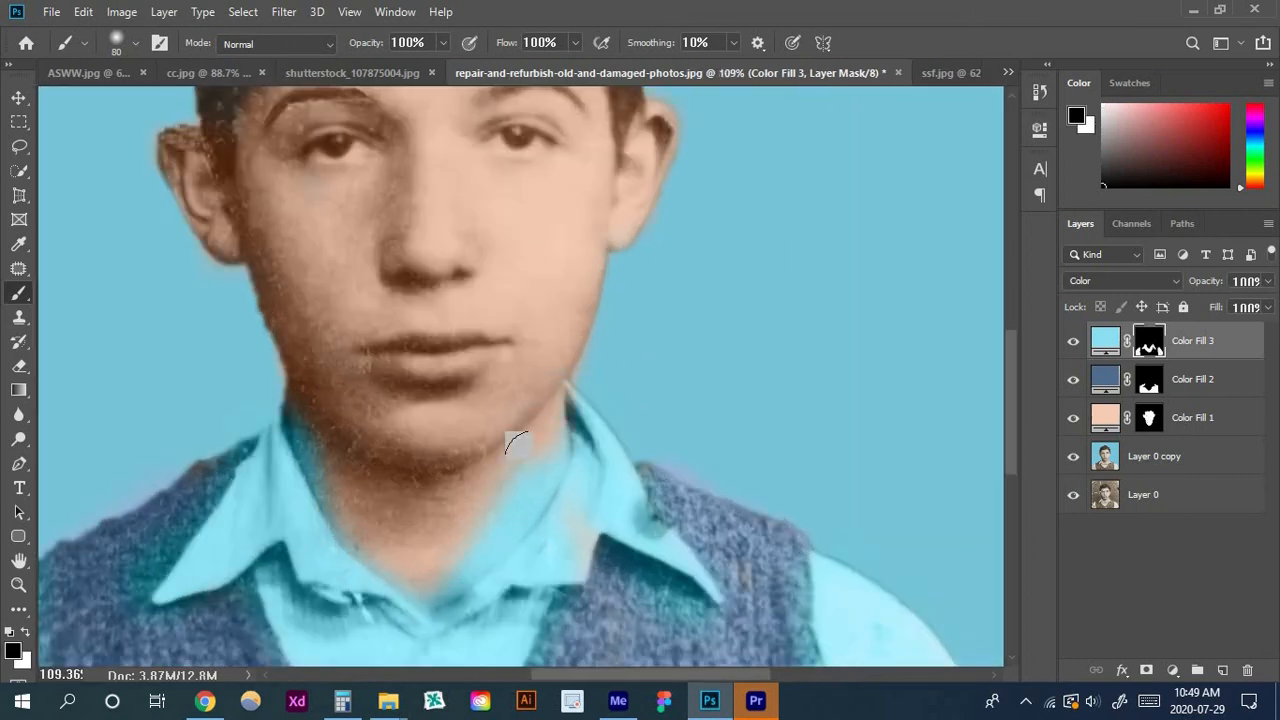
pyautogui.moveTo(515, 443)
pyautogui.mouseDown()
pyautogui.moveTo(466, 523)
pyautogui.moveTo(433, 522)
pyautogui.moveTo(418, 568)
pyautogui.mouseUp()
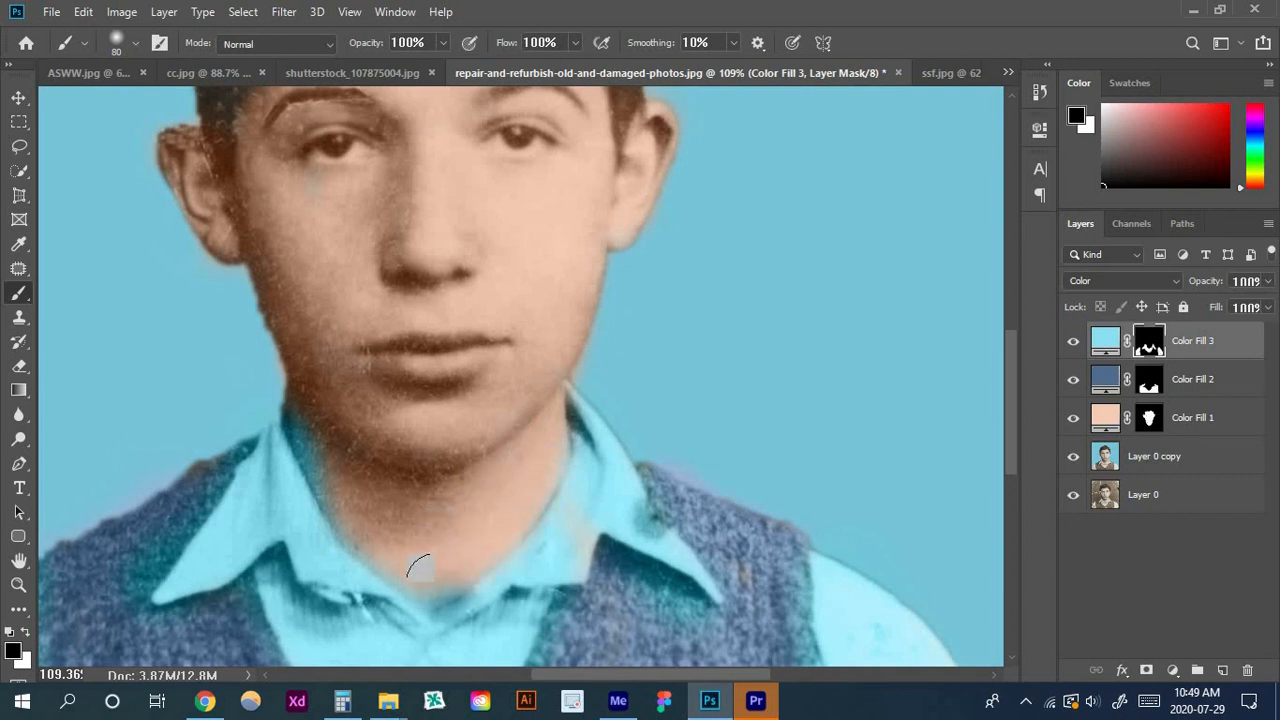
pyautogui.press('x')
pyautogui.moveTo(564, 502); pyautogui.dragTo(569, 514)
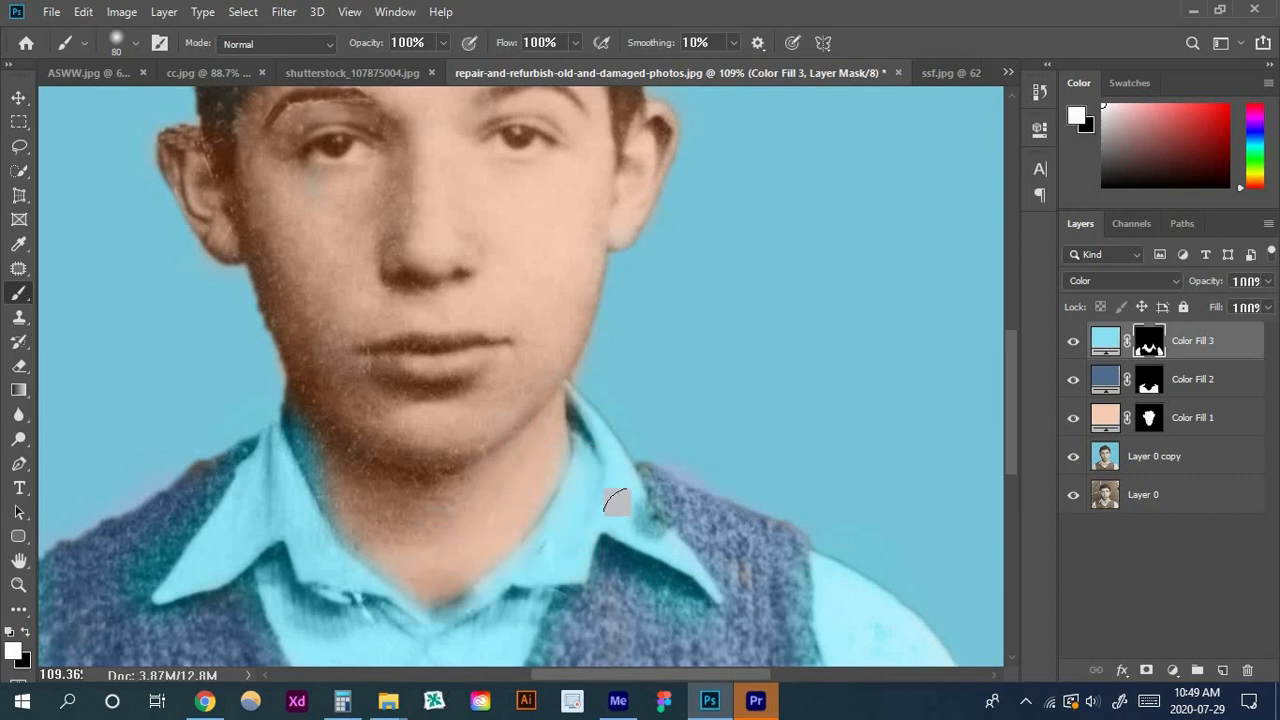
# Inspect the colour edges around the collar and vest up close, and check the whole colourised portrait
pyautogui.scroll(-3, 714, 586)
pyautogui.scroll(6, 700, 550)
pyautogui.scroll(-3, 683, 500)
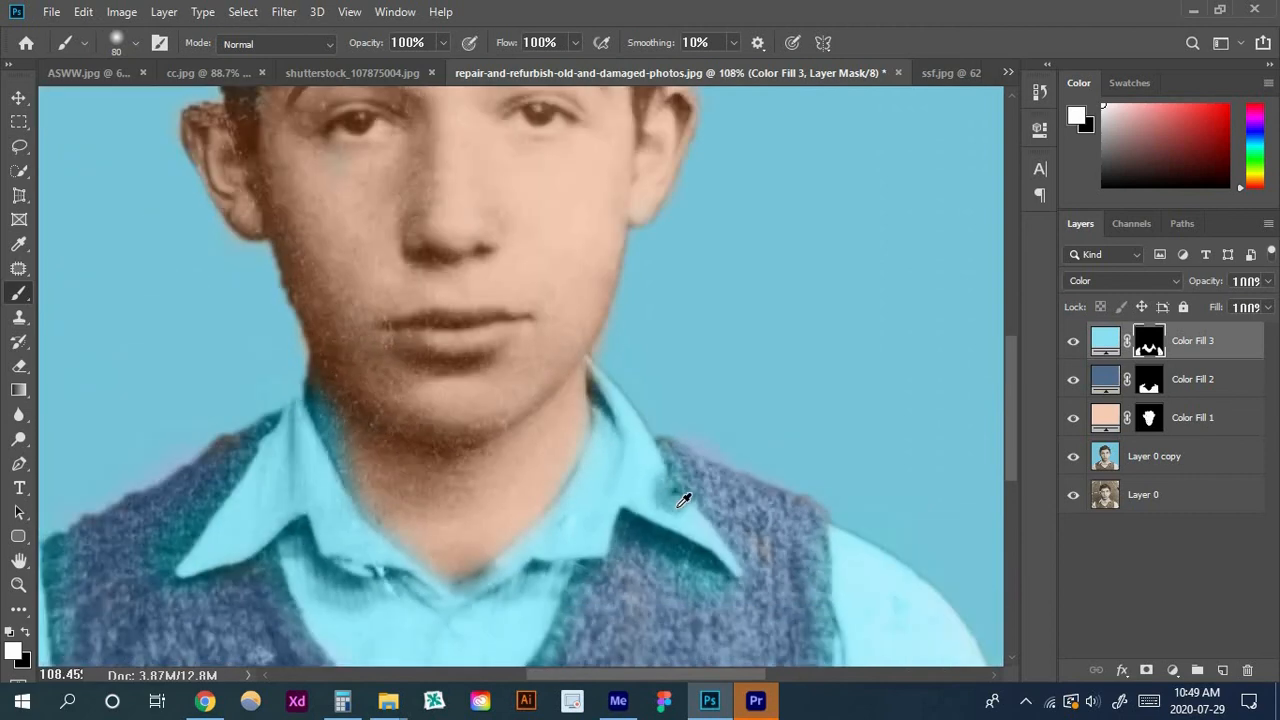
pyautogui.scroll(3, 670, 488)
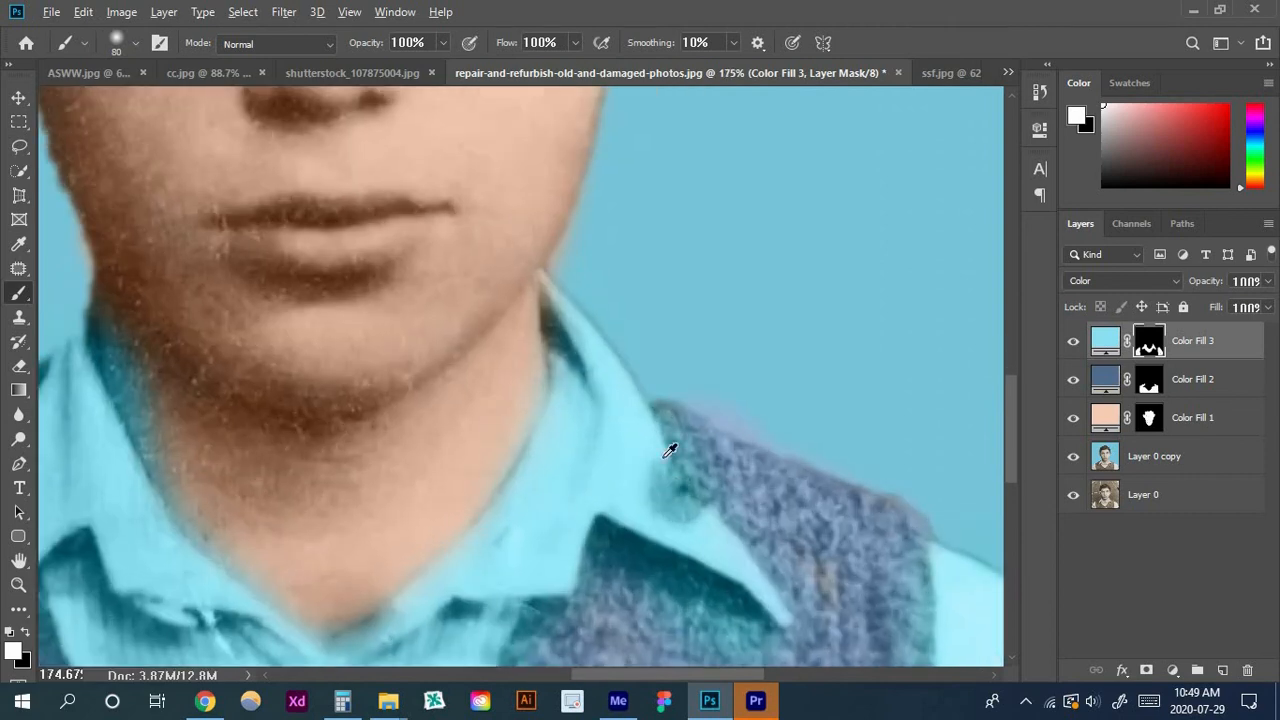
pyautogui.scroll(-6, 670, 452)
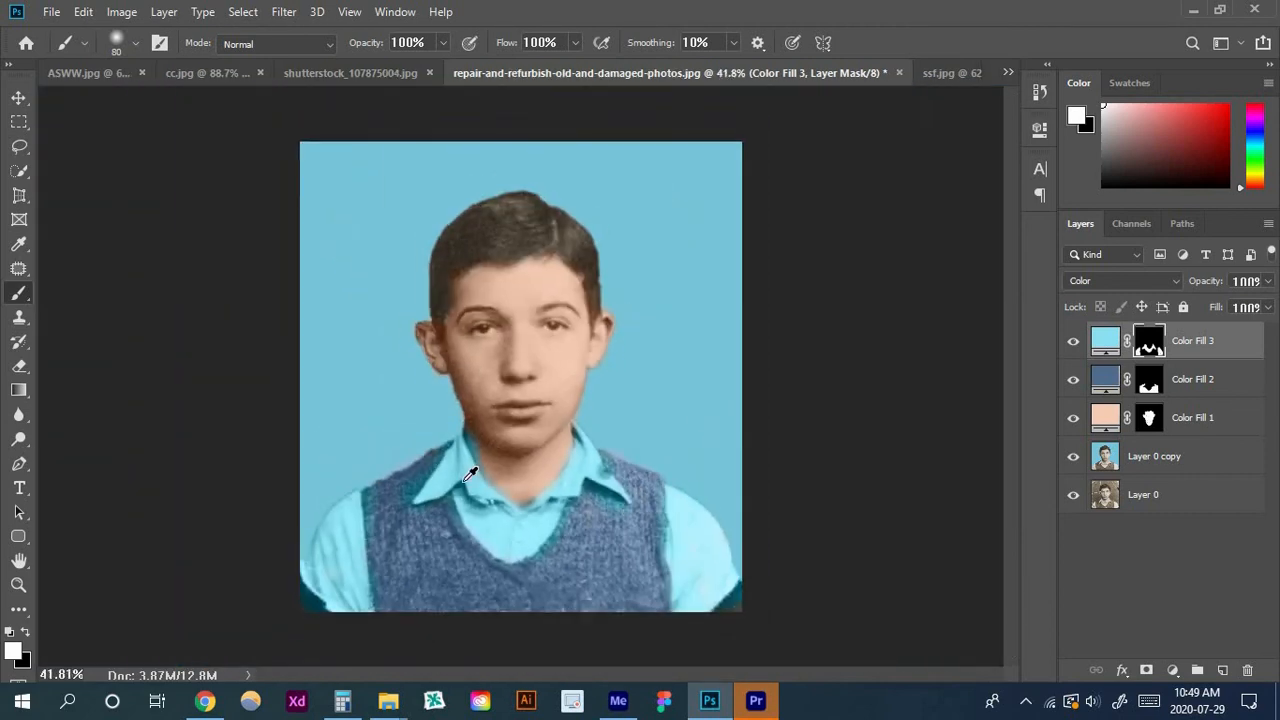
pyautogui.scroll(-1, 438, 527)
pyautogui.scroll(3, 543, 515)
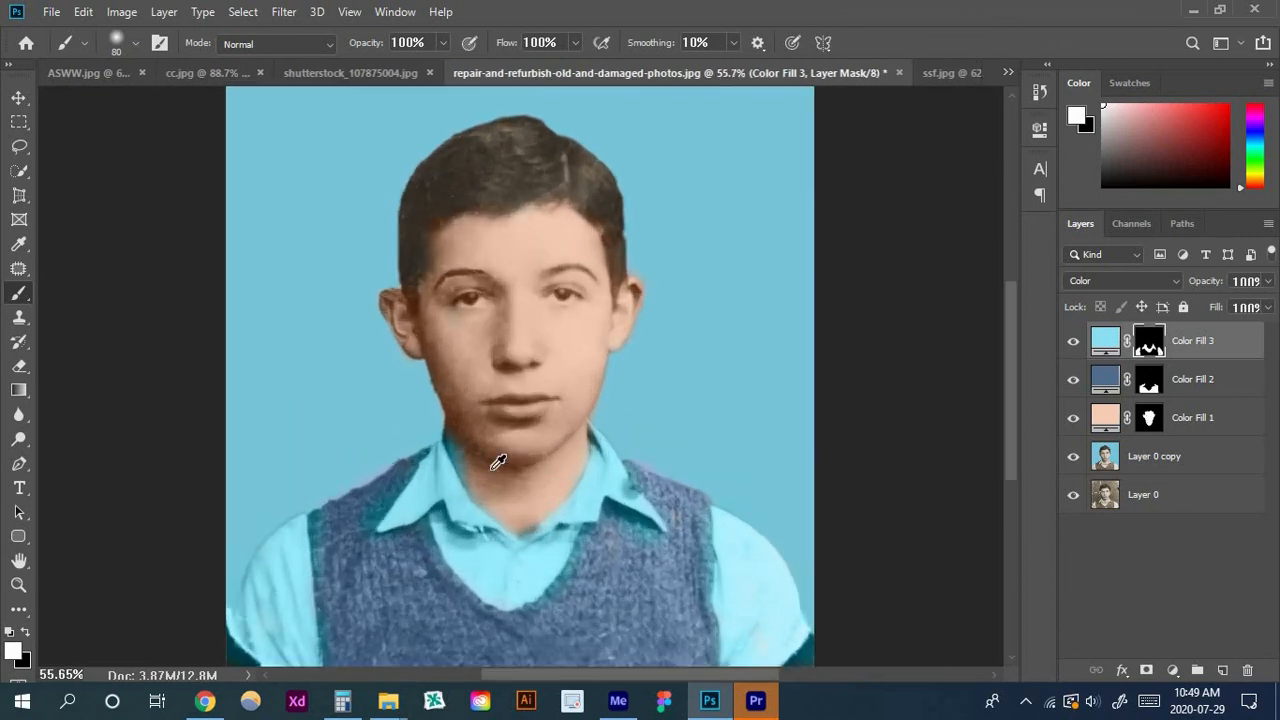
pyautogui.scroll(-3, 494, 457)
# Compare the colourised portrait with the damaged original by showing only the bottom layer and restoring all layers
pyautogui.keyDown('alt'); pyautogui.click(1075, 500); pyautogui.keyUp('alt')
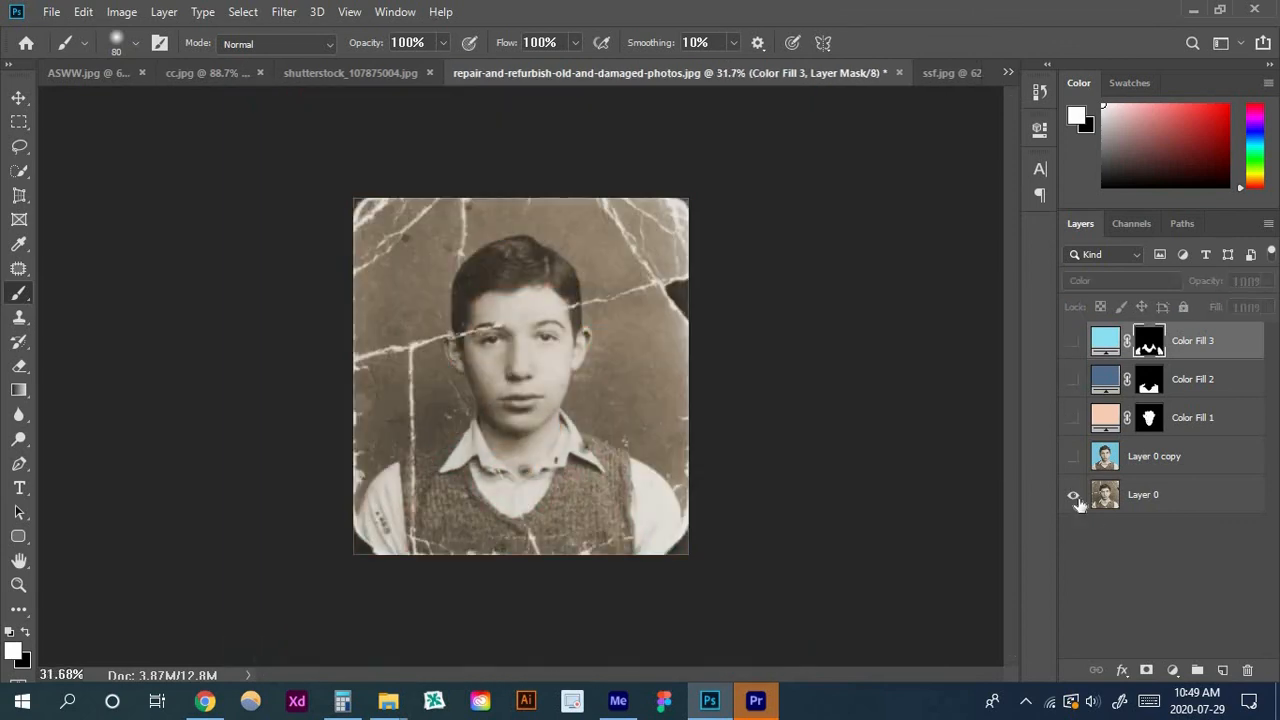
pyautogui.scroll(3, 548, 427)
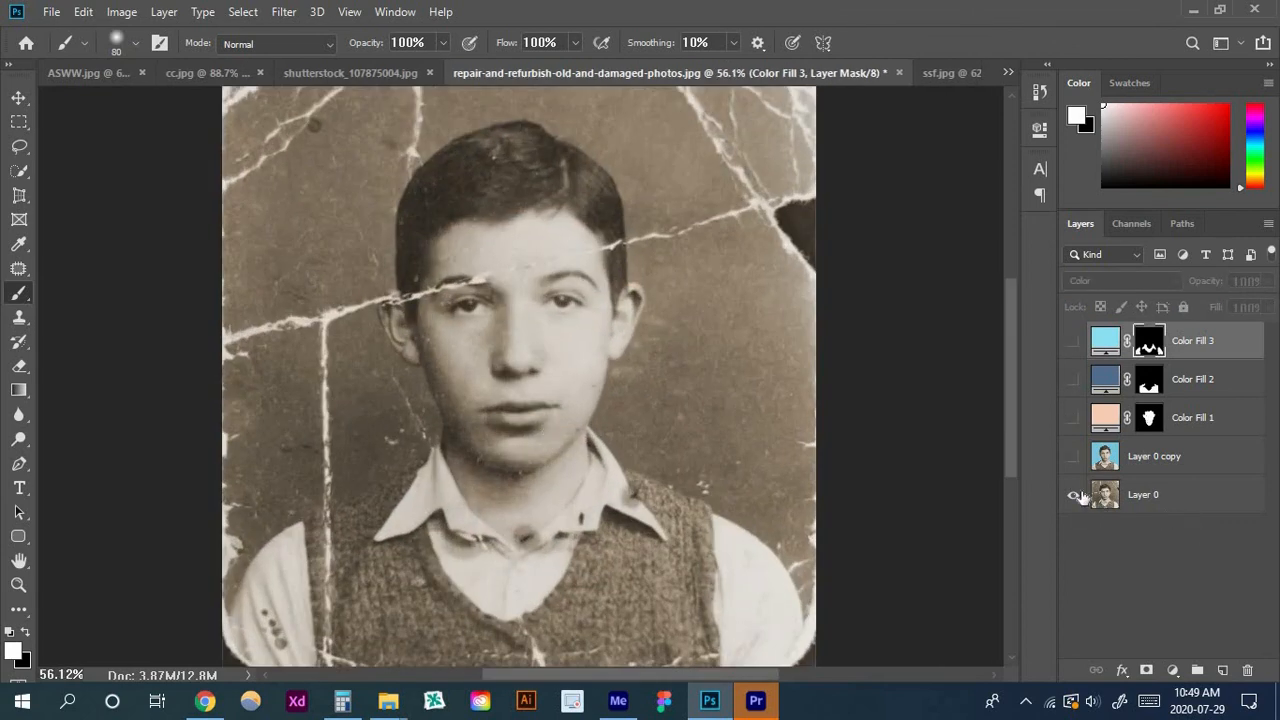
pyautogui.keyDown('alt'); pyautogui.click(1075, 496); pyautogui.keyUp('alt')
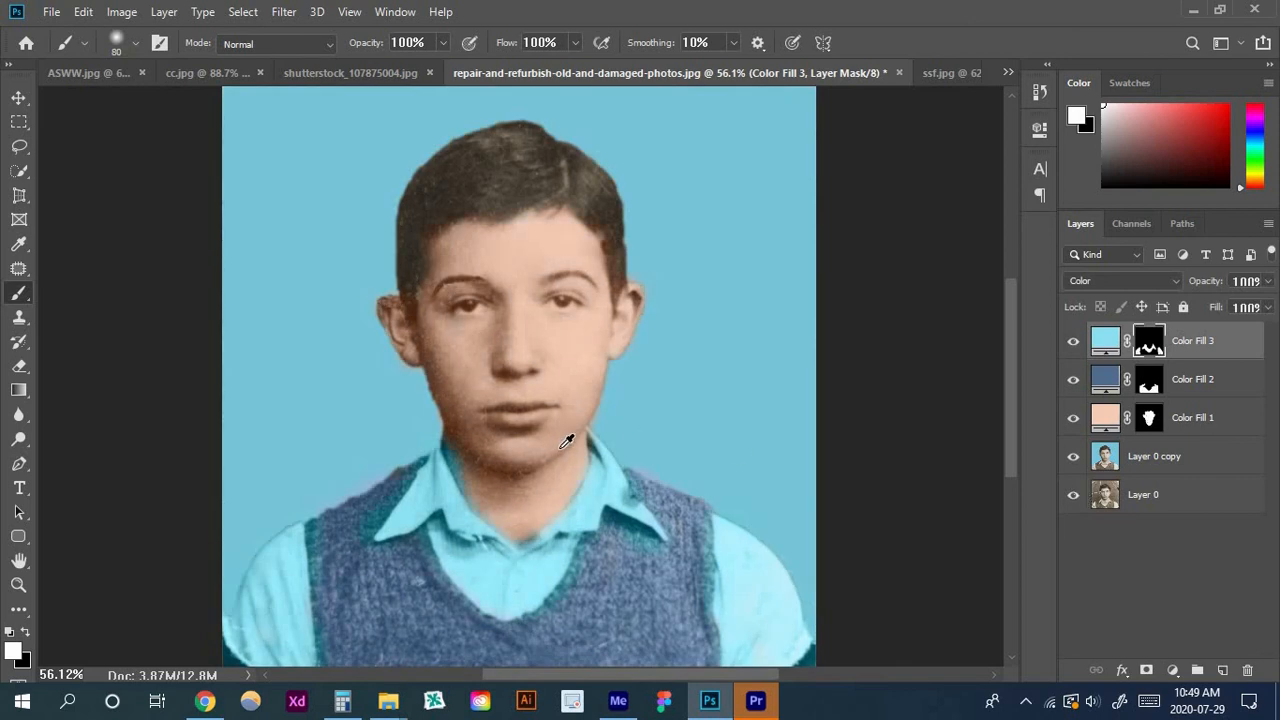
pyautogui.scroll(-3, 320, 405)
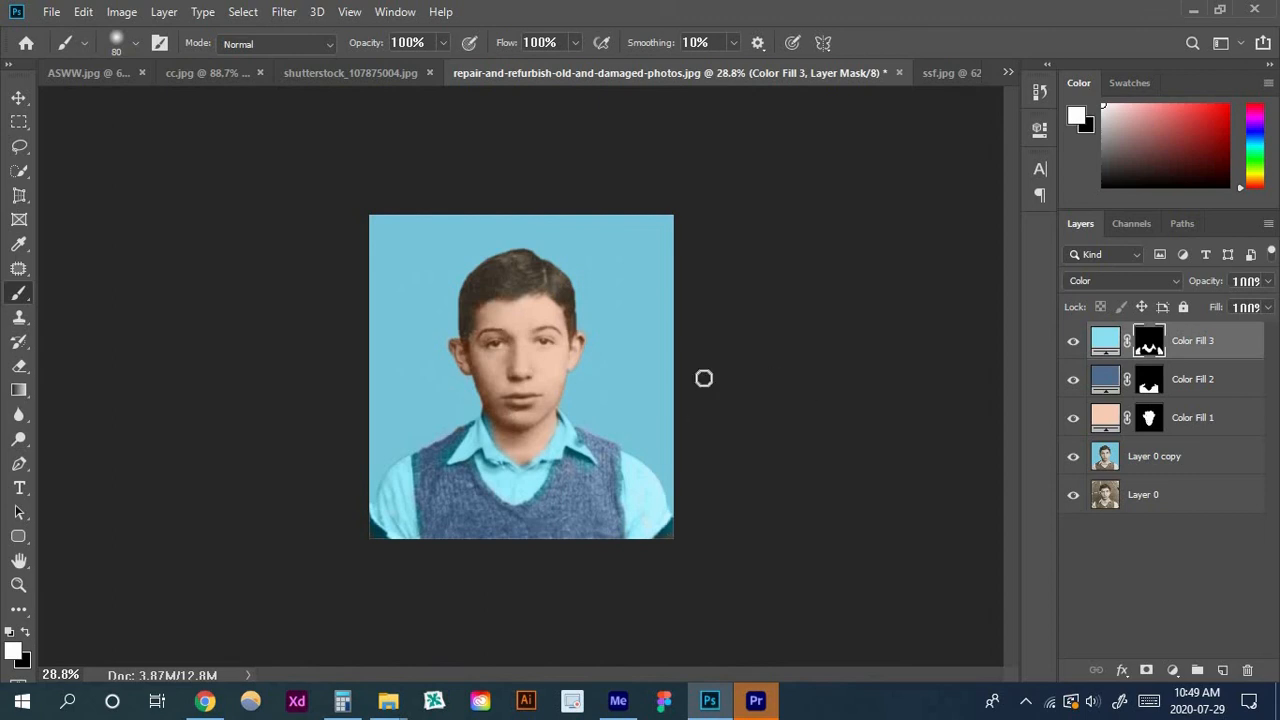